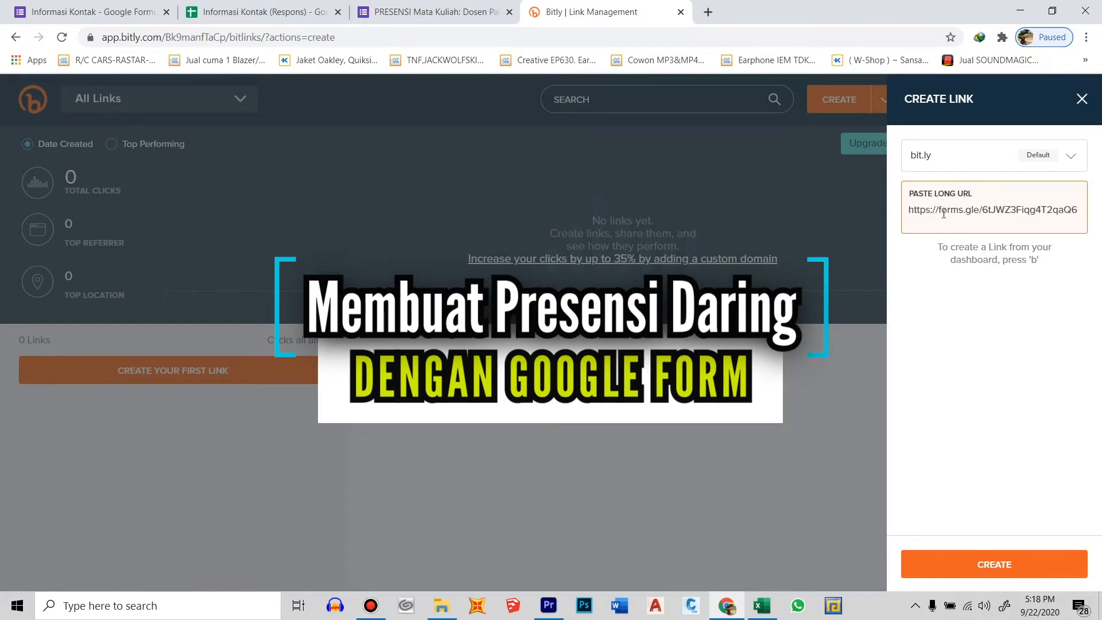
Create the shortened Bitly link from the pasted forms.gle form address
key("Return")
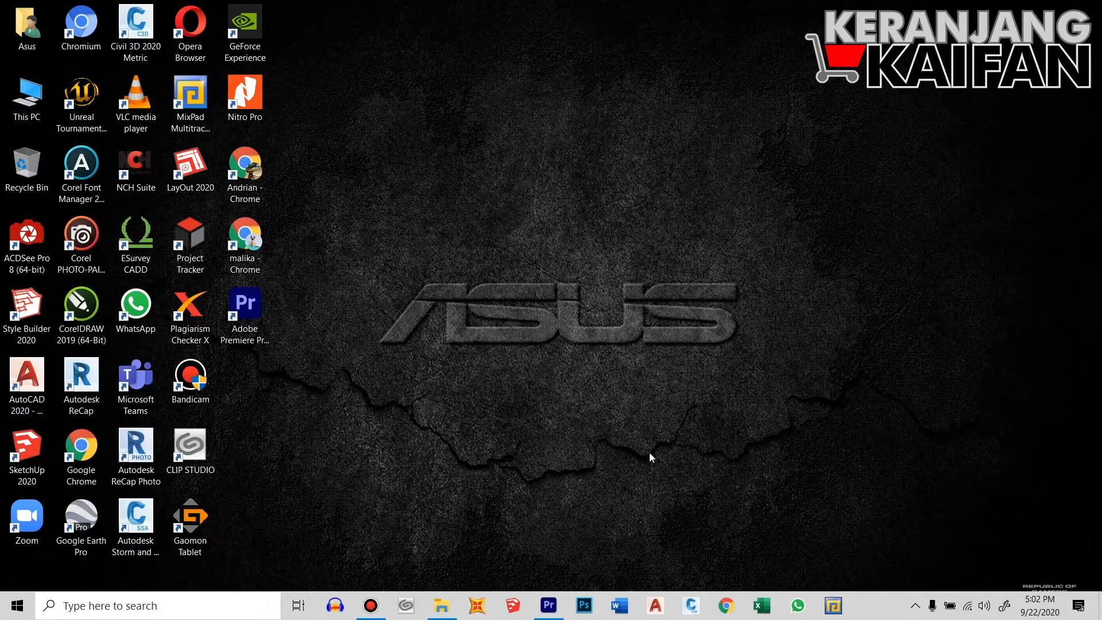
Check the Wi-Fi network list, then launch Chrome from the taskbar
left_click(968, 606)
left_click(777, 295)
left_click(727, 605)
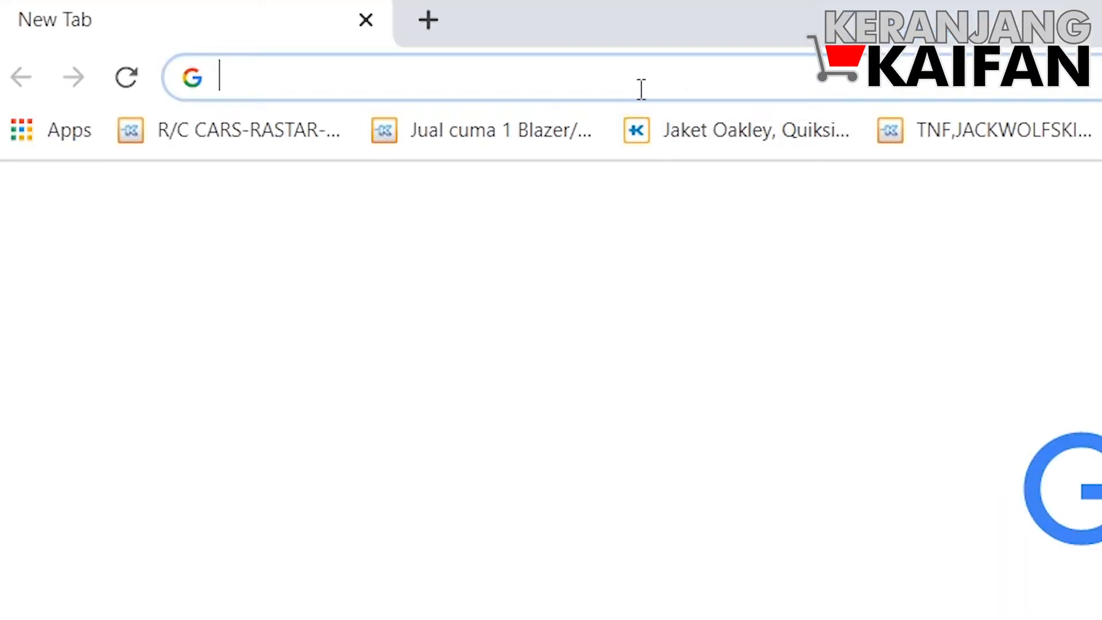
Search Google for 'google form' and open the Google Forms sign-in result
left_click(641, 89)
left_click(641, 89)
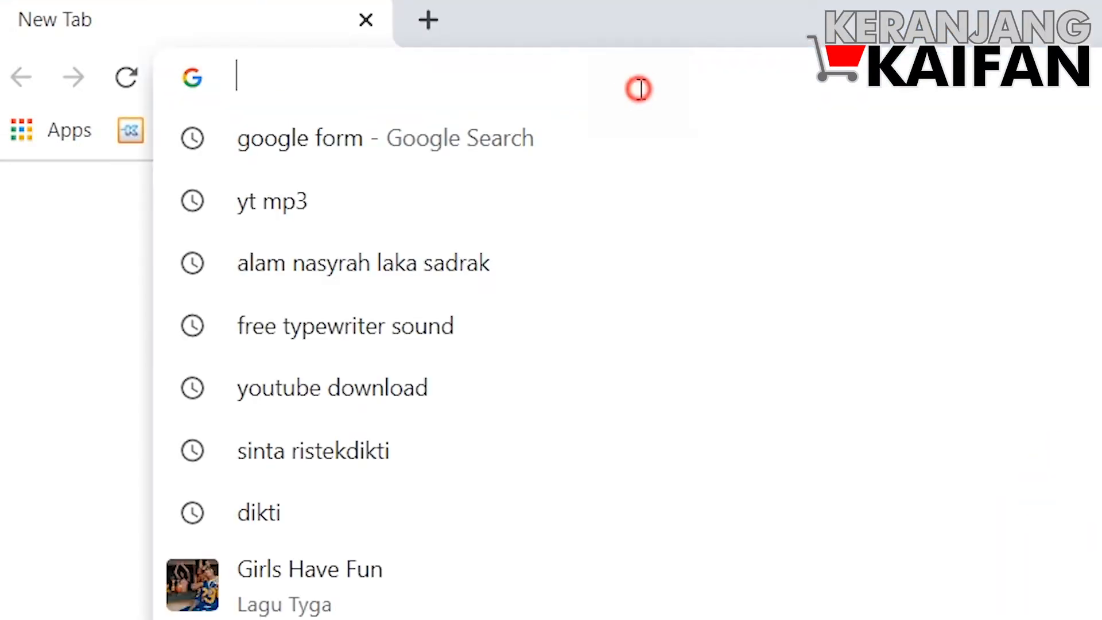
type("g")
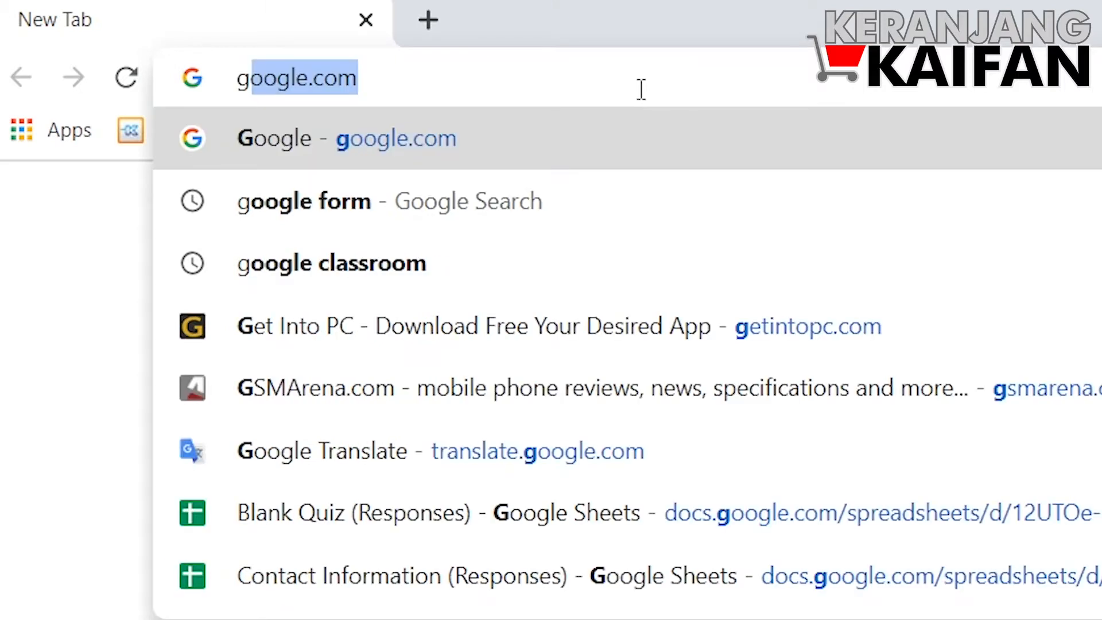
type("oogle ")
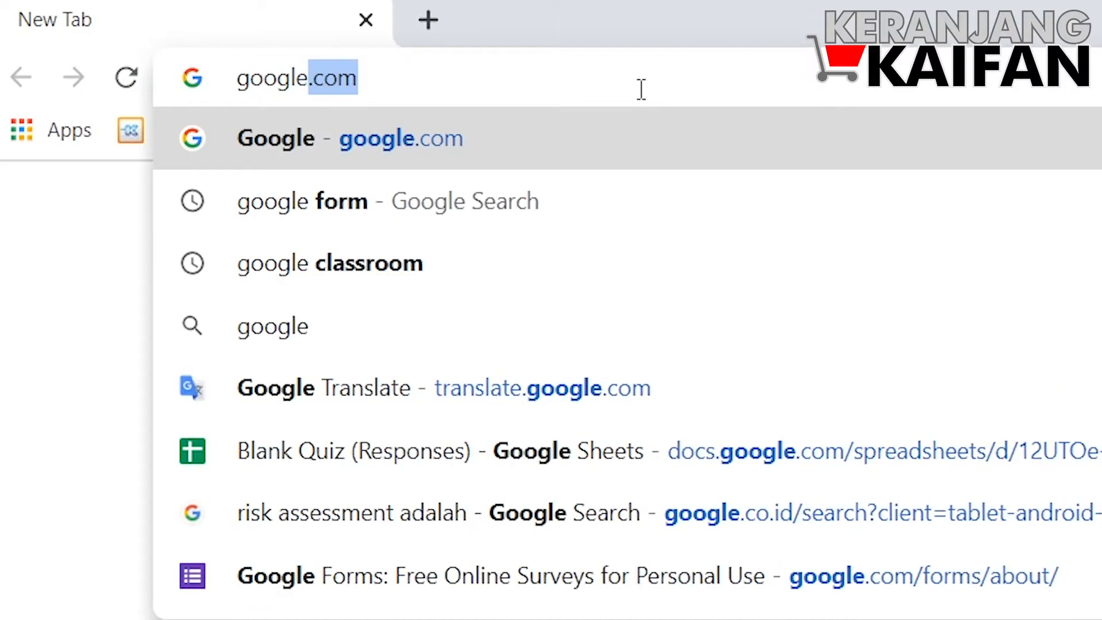
type("form")
key("Return")
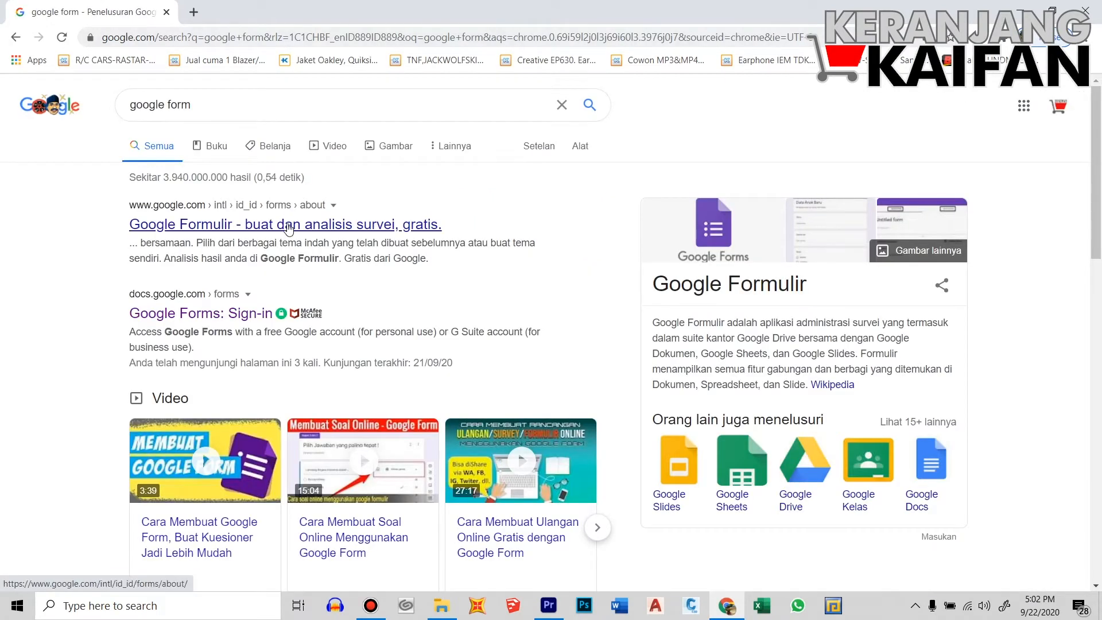
left_click(207, 314)
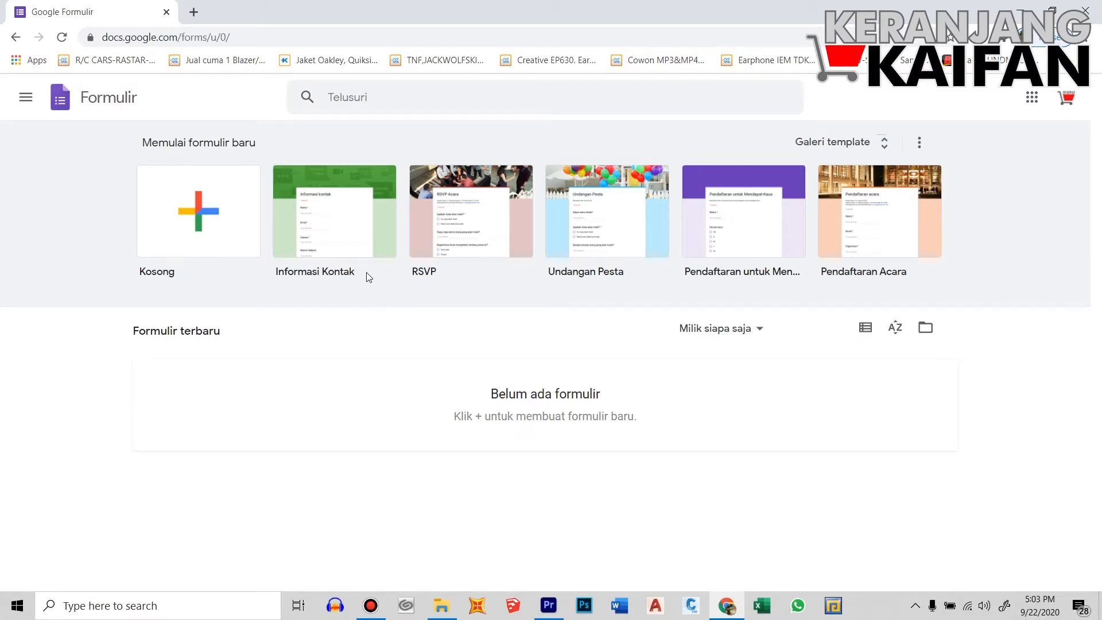
Start a new form from the Informasi Kontak template under Memulai formulir baru
left_click(339, 231)
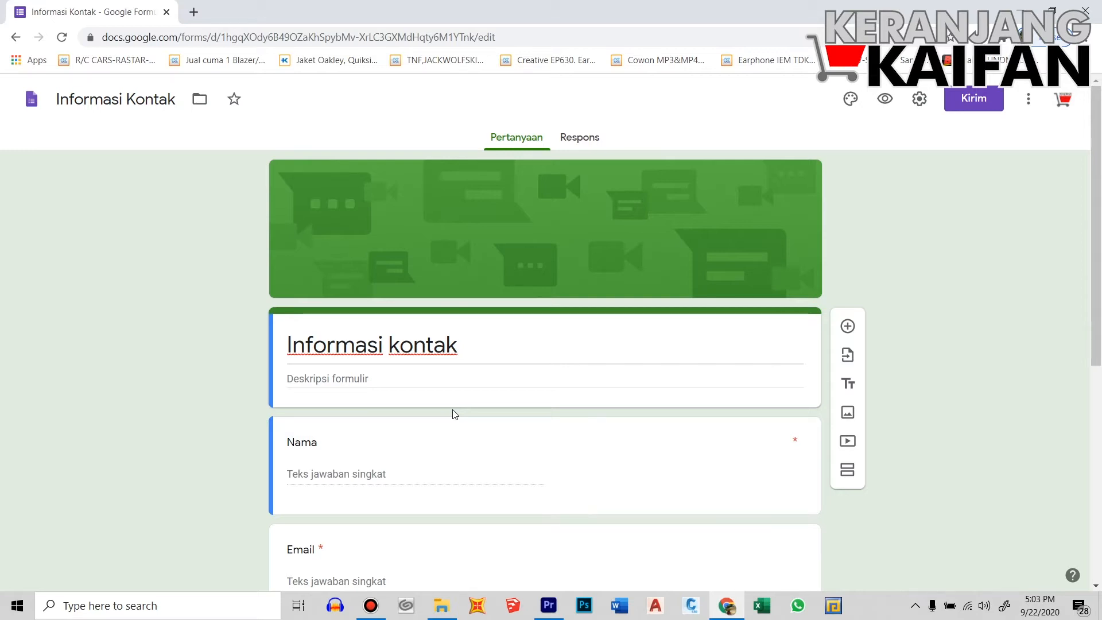
Scroll through the Informasi kontak form's Nama, Email and Alamat questions
scroll(455, 414, "down", 2)
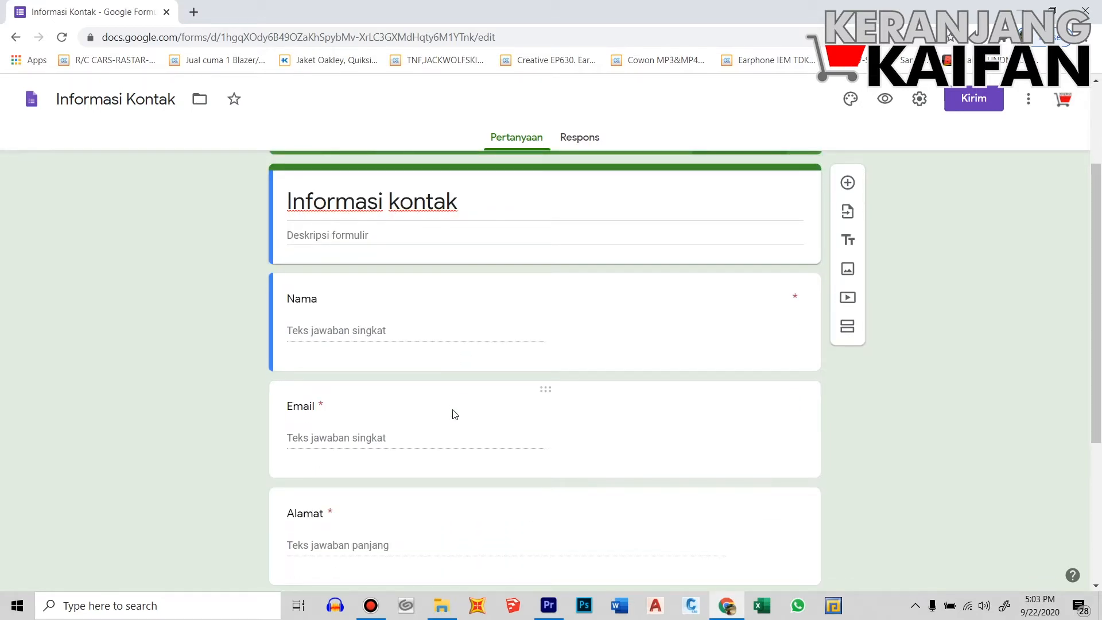
scroll(455, 414, "up", 1)
Replace the form title with 'PRESENSI Mata Kuliah: Dosen' followed by the lecturer's name
triple_click(475, 278)
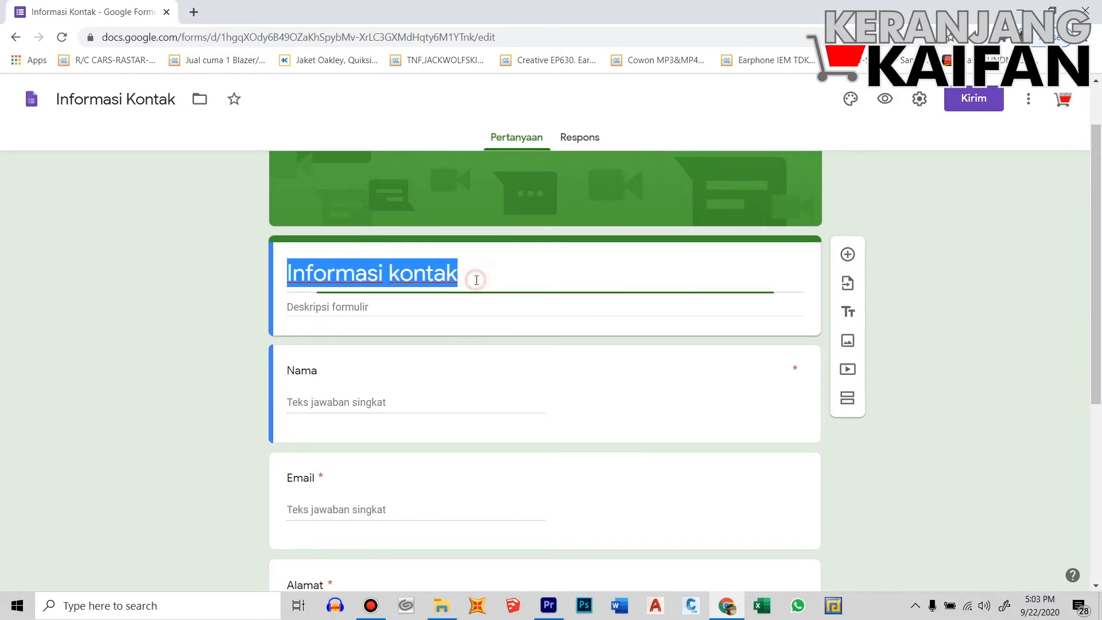
type("P")
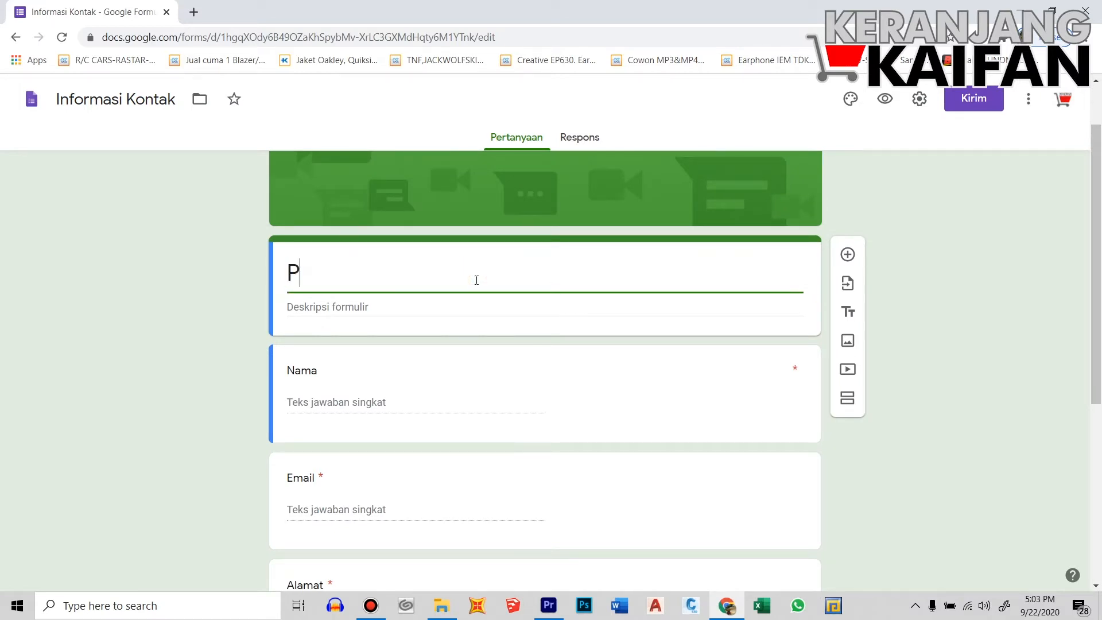
type("RESEN")
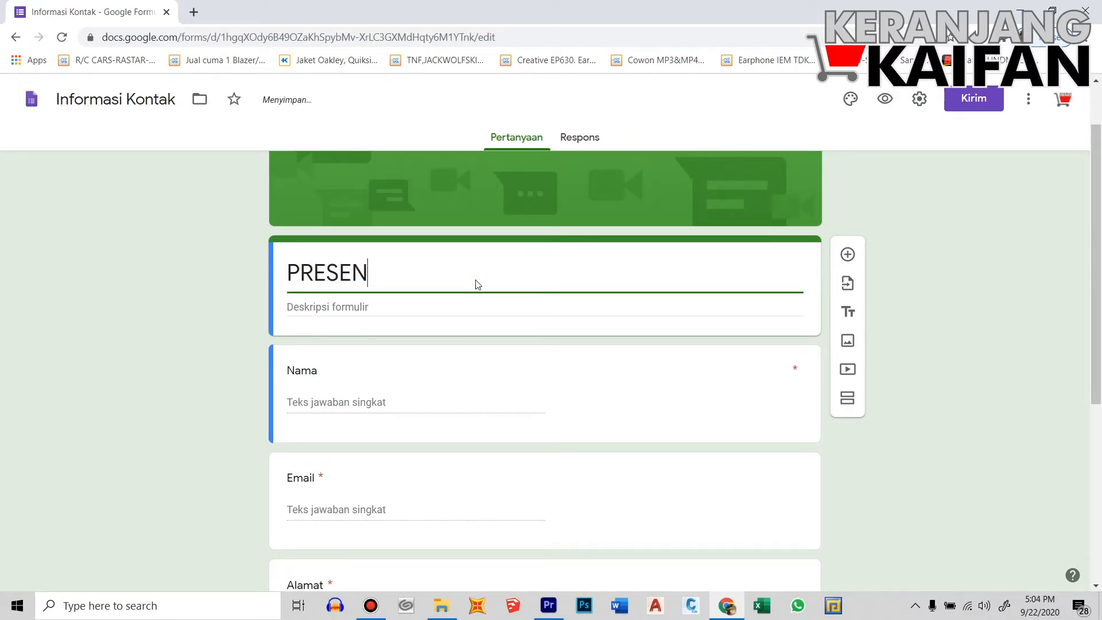
type("SI Mata")
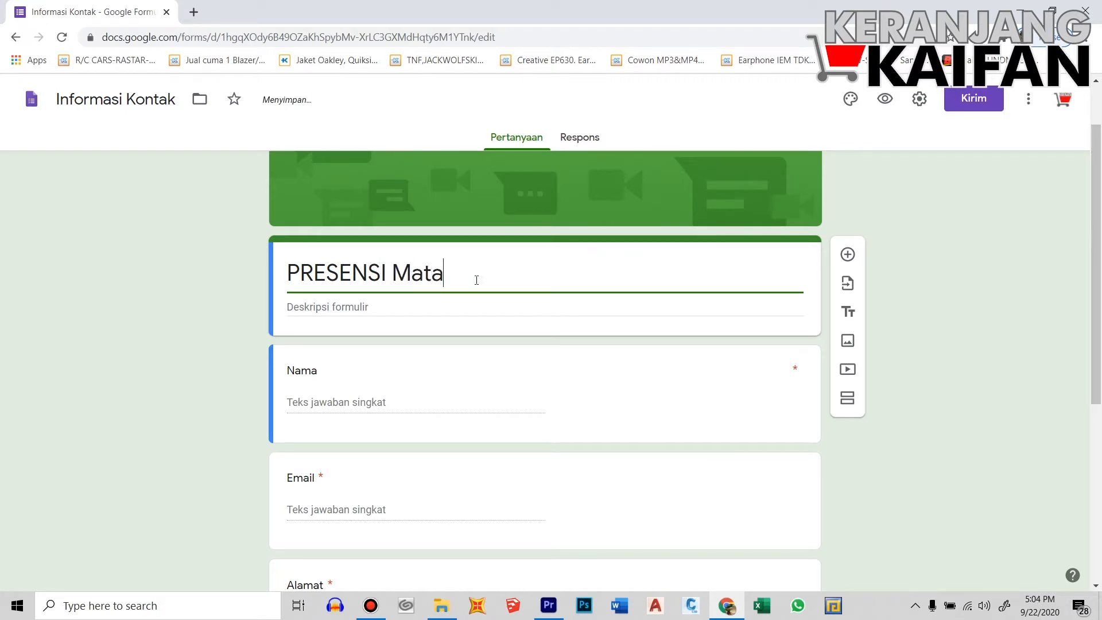
type(" Kuliah")
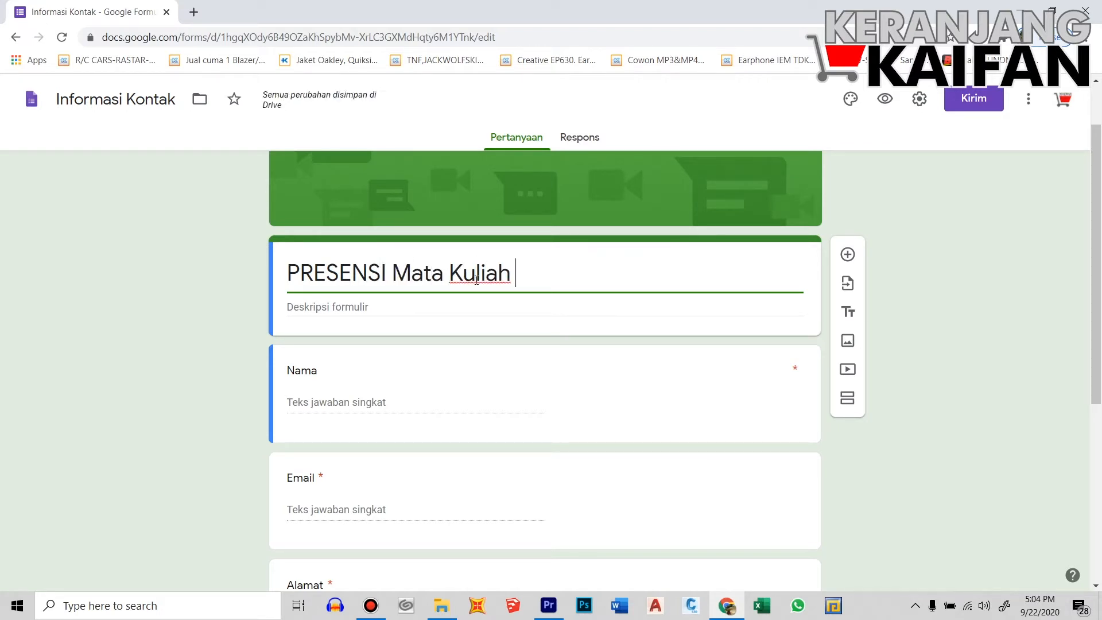
type(": Dos")
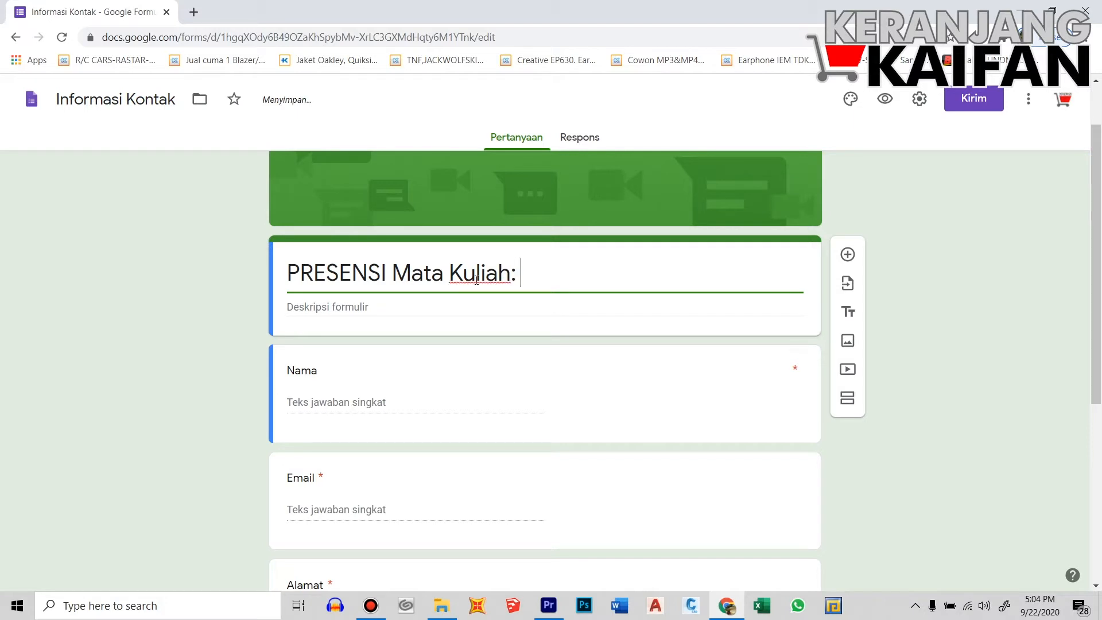
type("em")
key("BackSpace")
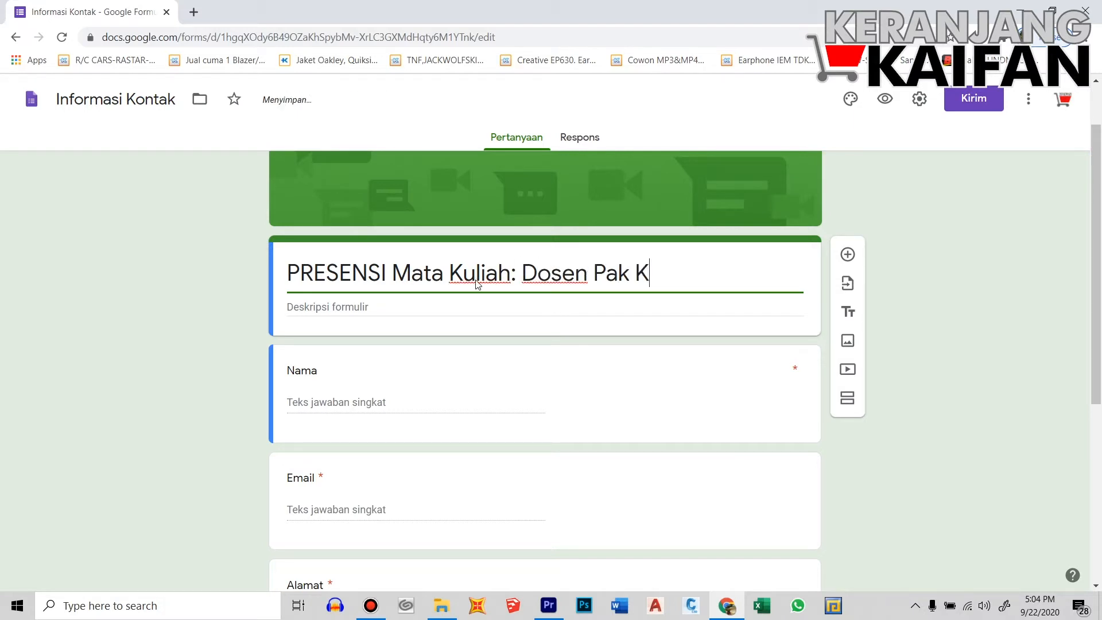
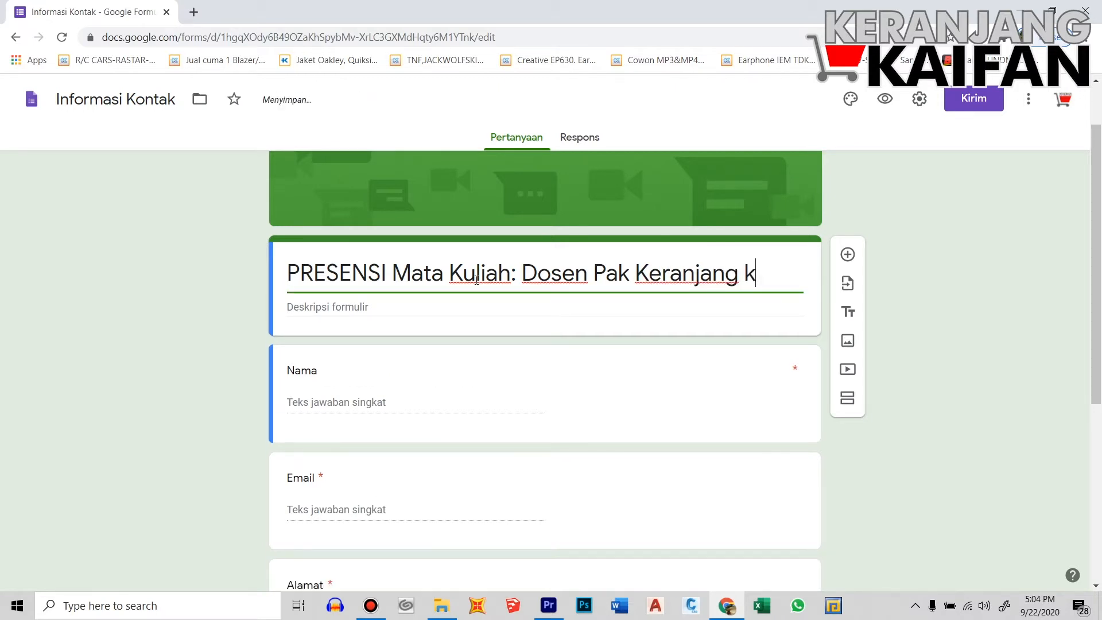
type("Kaifan")
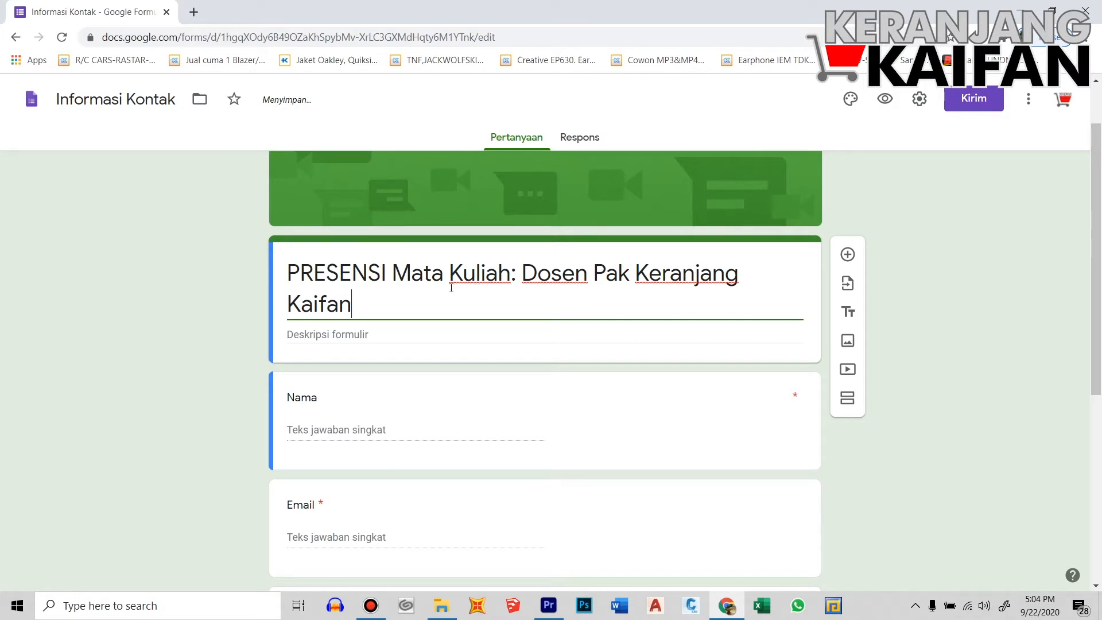
scroll(398, 374, "down", 4)
scroll(400, 388, "up", 3)
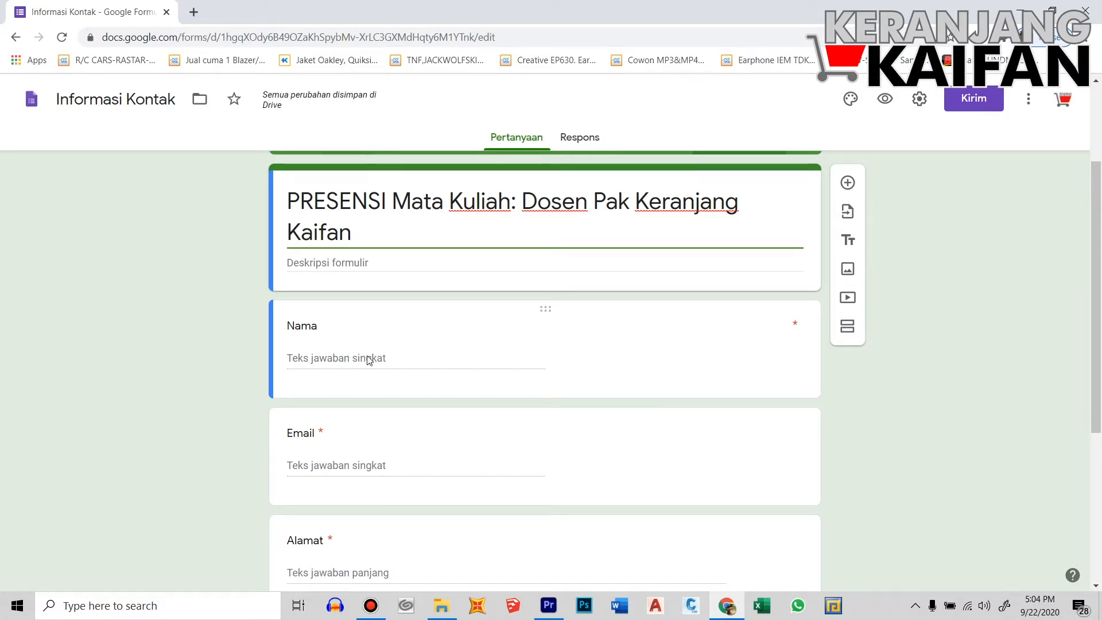
Change the first question's title to 'Nama:' and keep its Wajib diisi toggle on
left_click(304, 327)
left_click(342, 330)
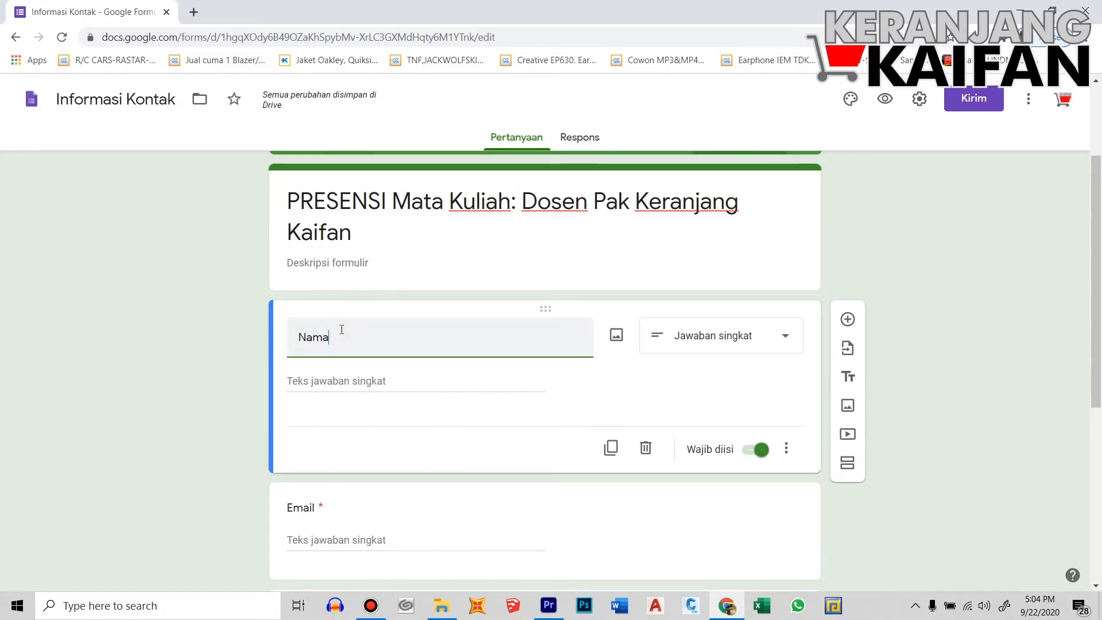
type(":")
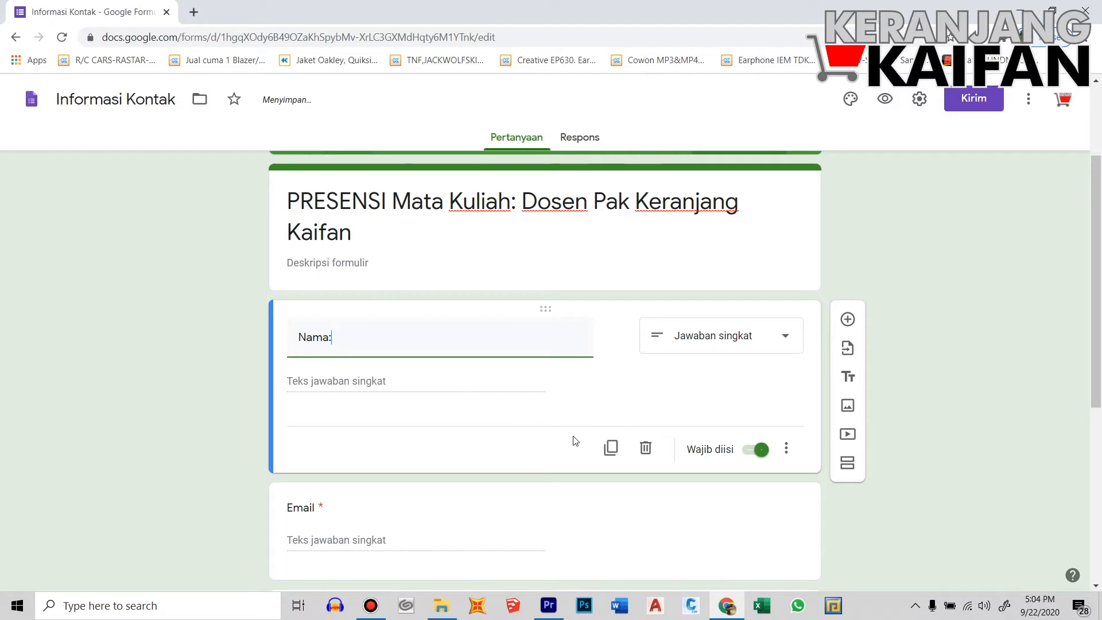
left_click(758, 453)
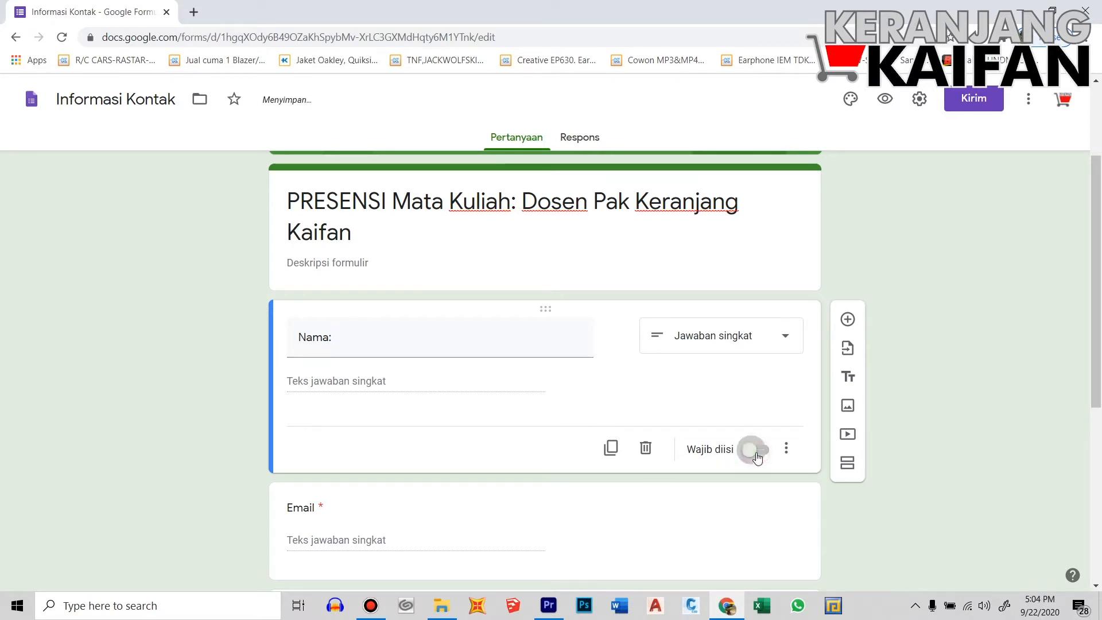
left_click(759, 454)
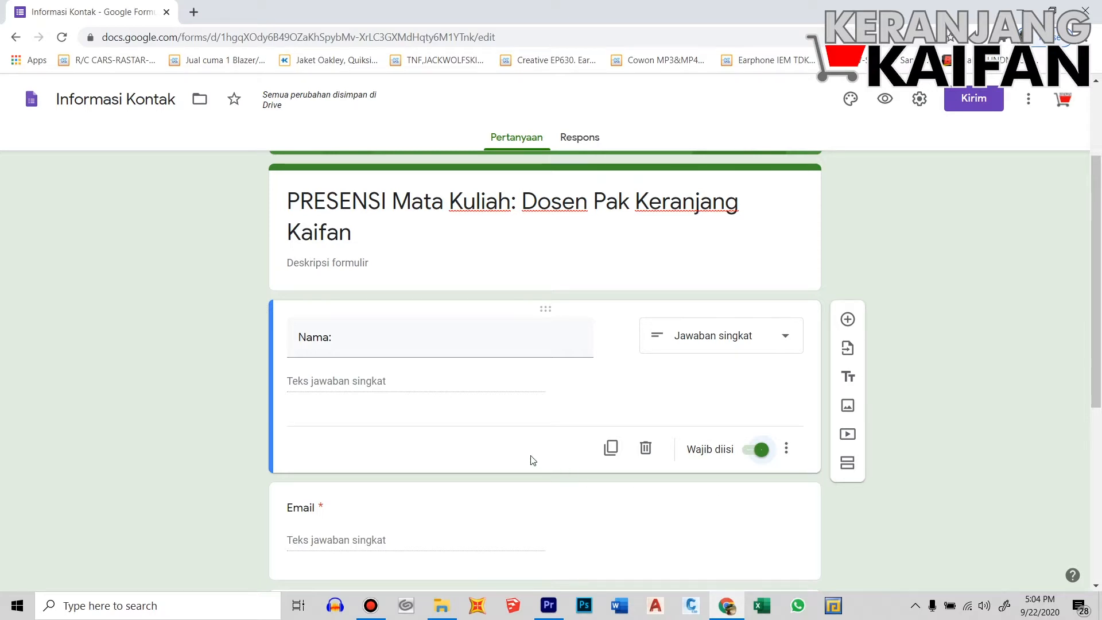
scroll(530, 455, "down", 3)
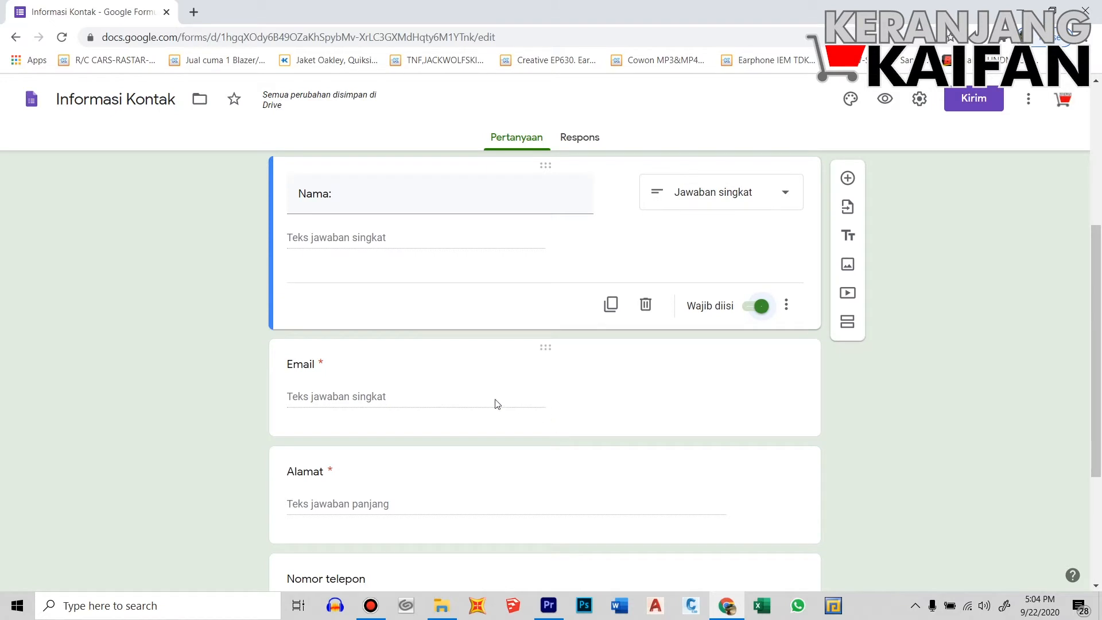
left_click(400, 403)
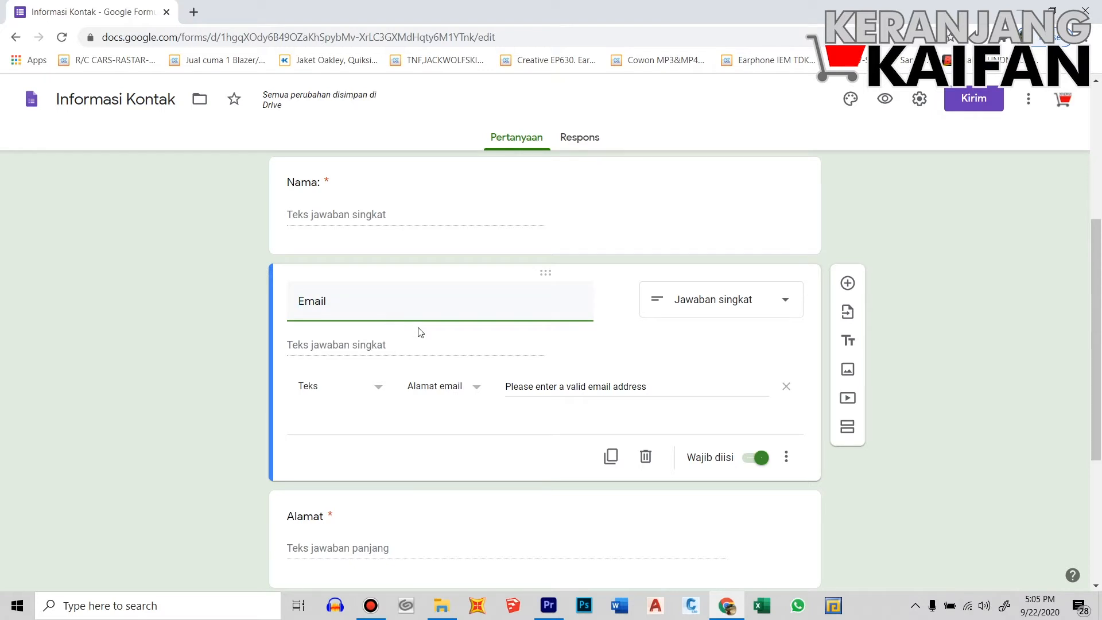
scroll(429, 313, "up", 1)
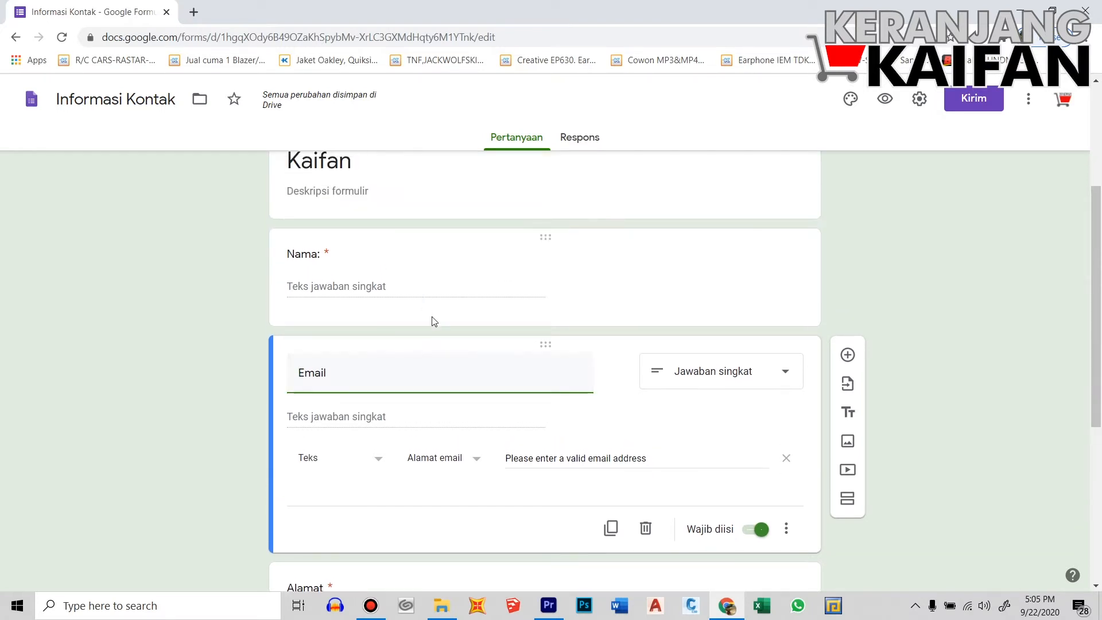
left_click(482, 265)
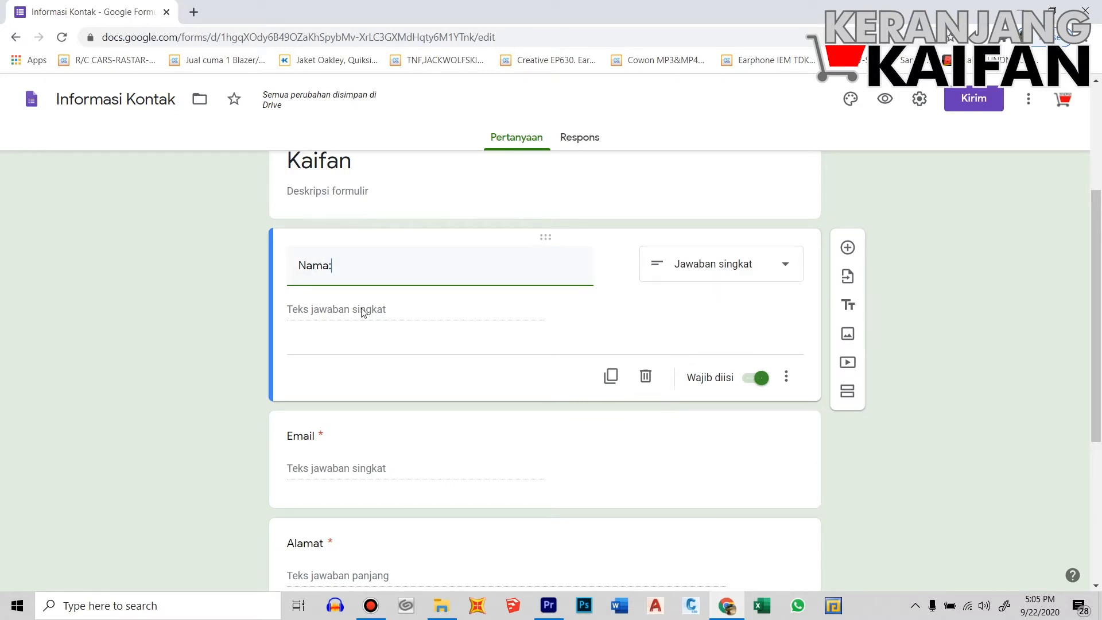
Add a short-answer question titled 'NIM' below the Nama question
left_click(848, 248)
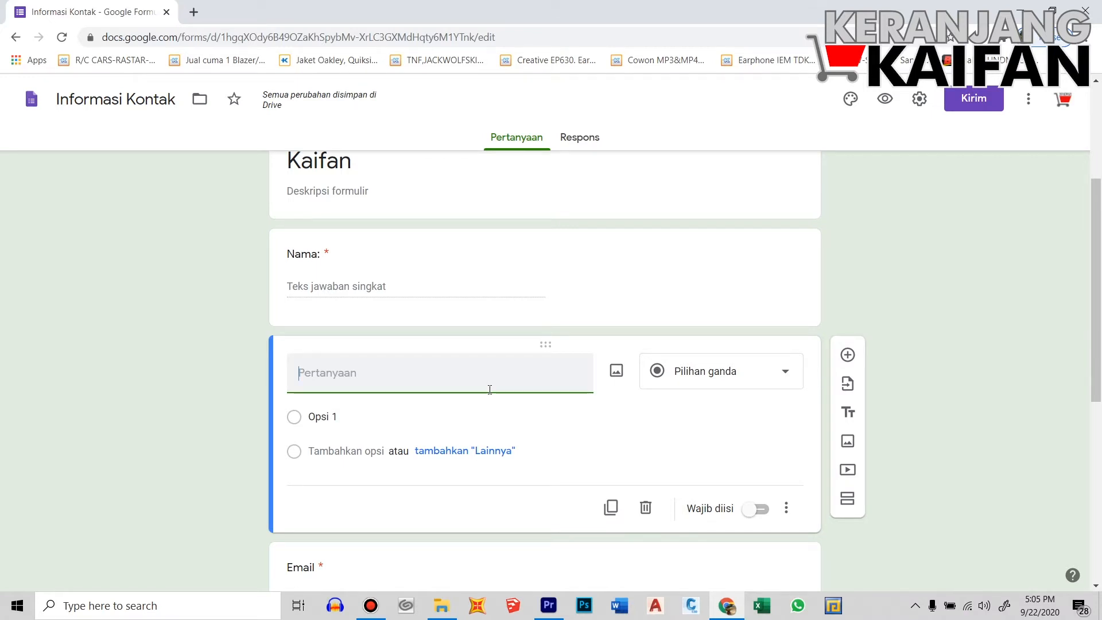
type("NIM")
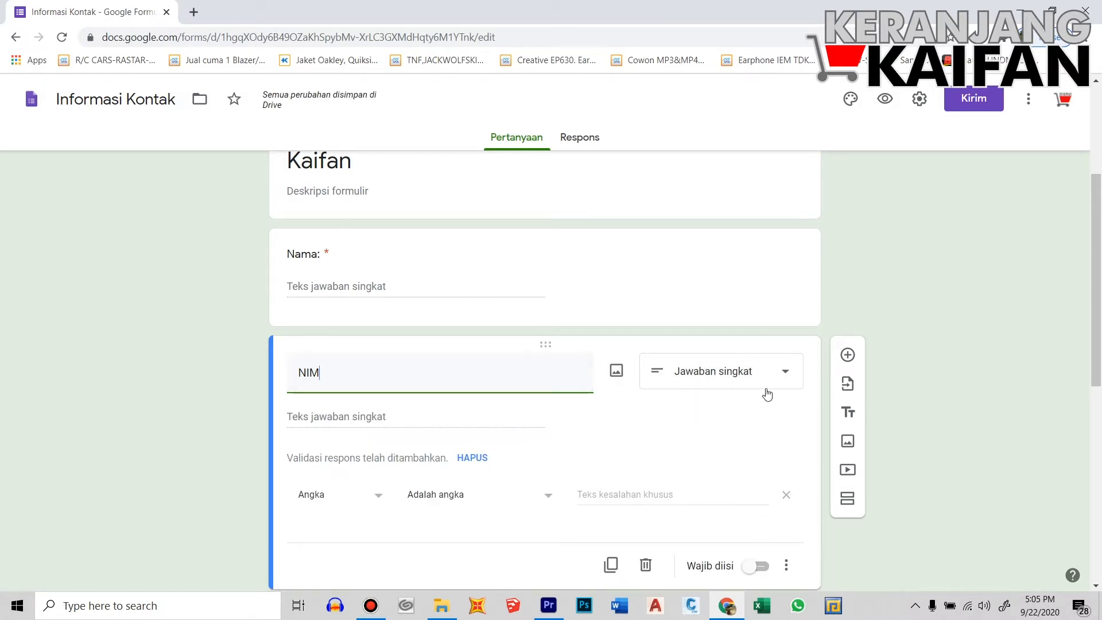
left_click(785, 376)
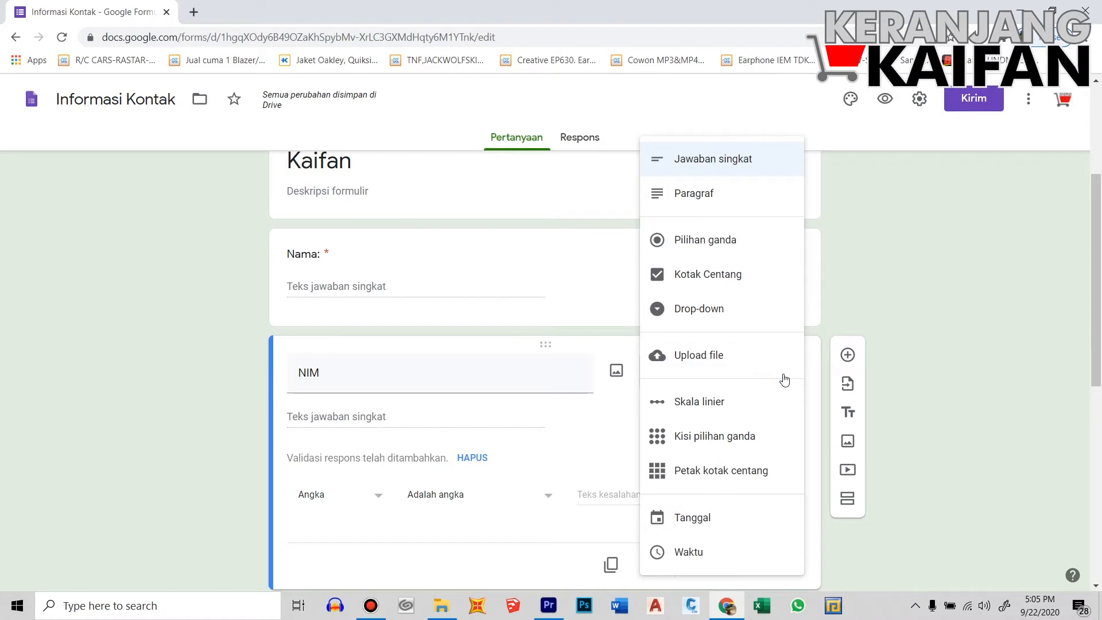
left_click(723, 170)
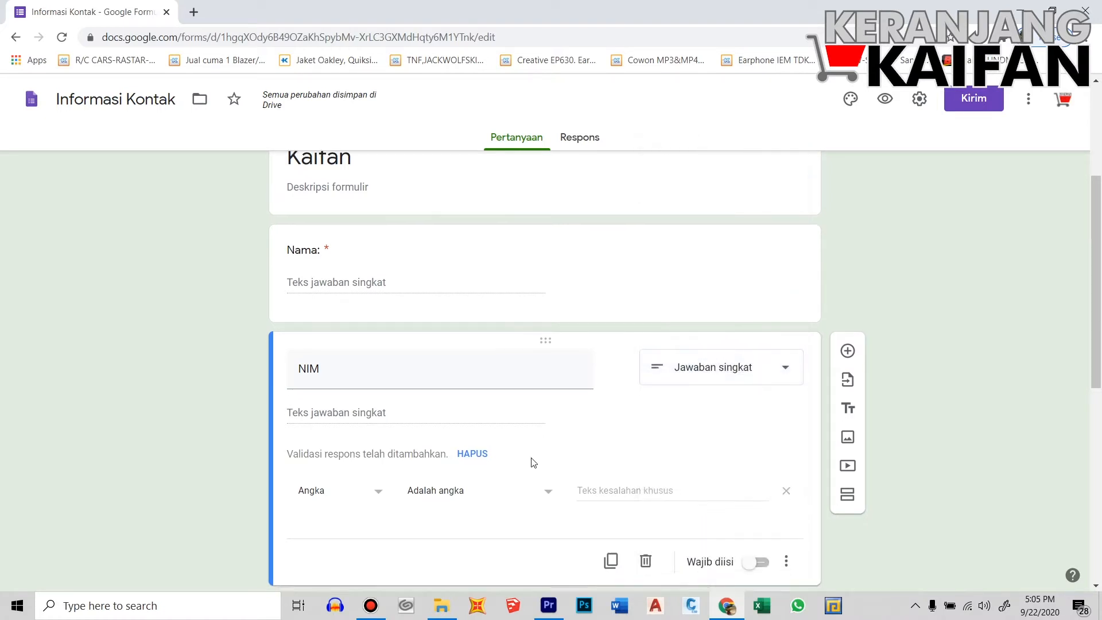
scroll(531, 460, "down", 1)
left_click(345, 307)
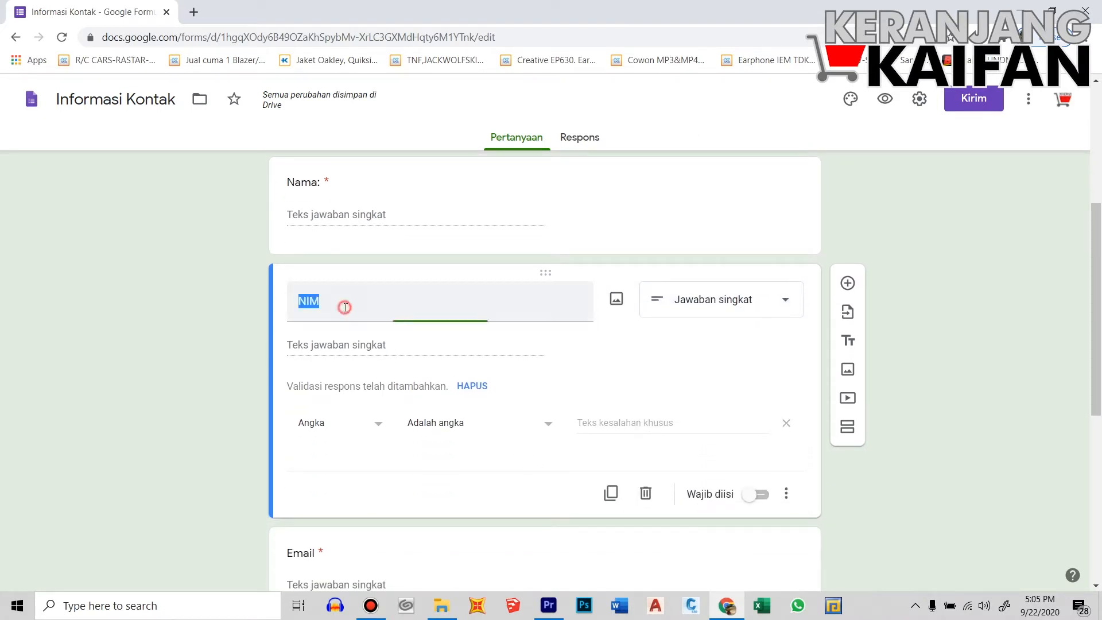
left_click(345, 307)
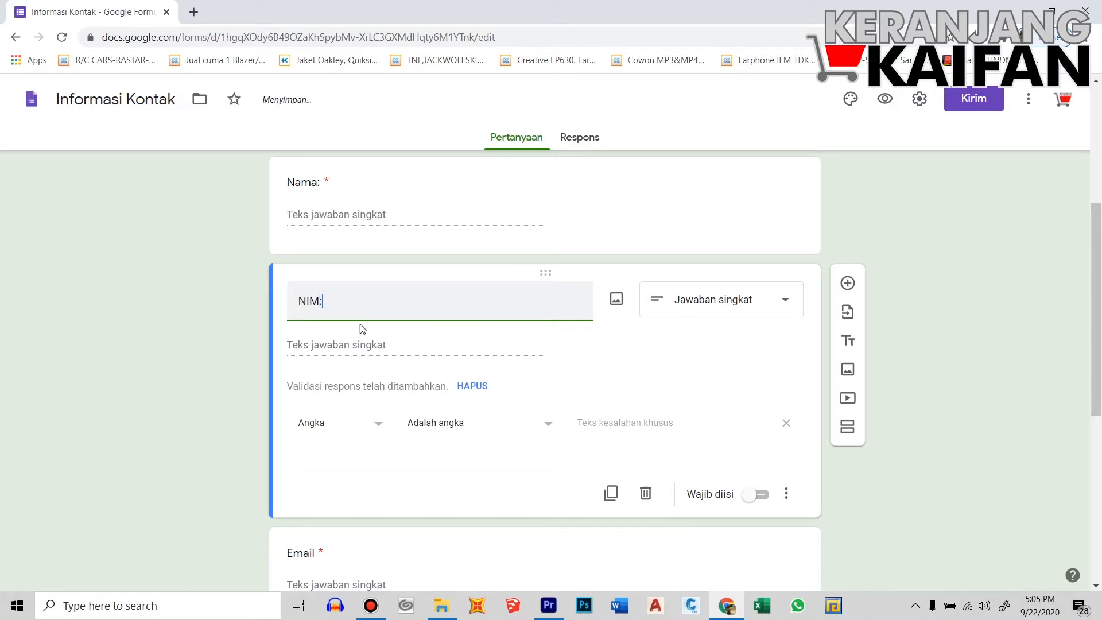
Set the NIM response validation category to Teks and make the question required
left_click(374, 425)
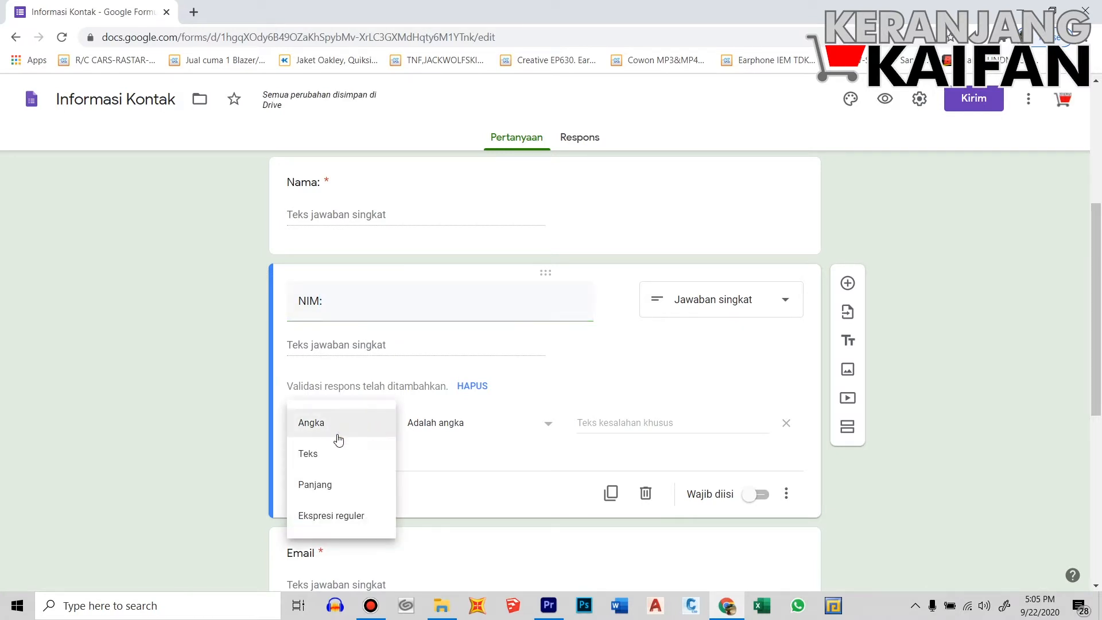
left_click(320, 453)
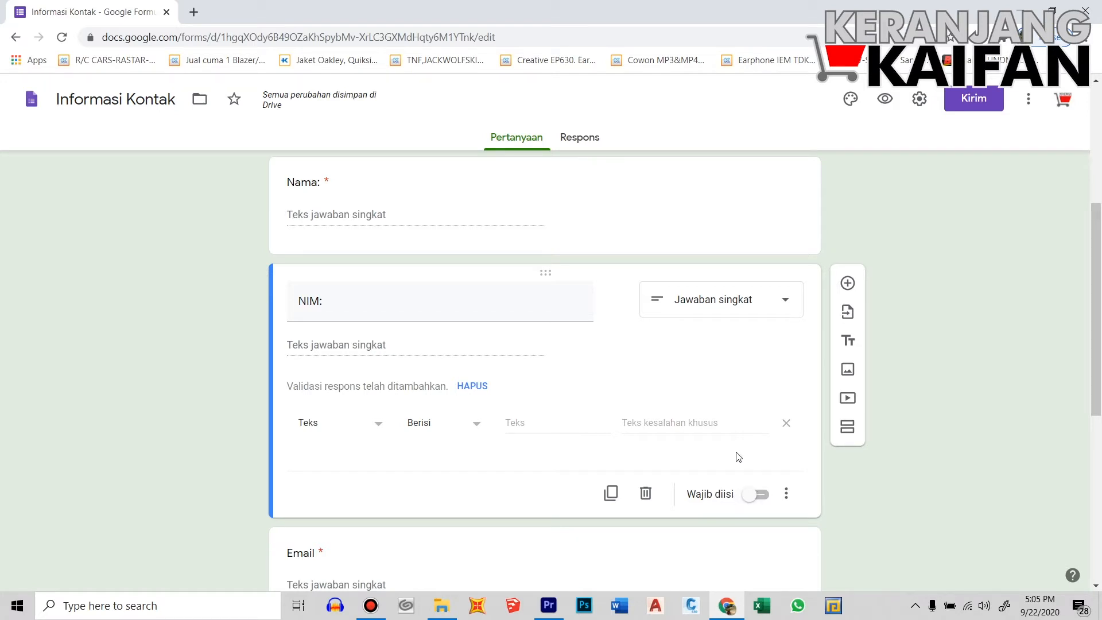
left_click(759, 498)
scroll(598, 500, "down", 4)
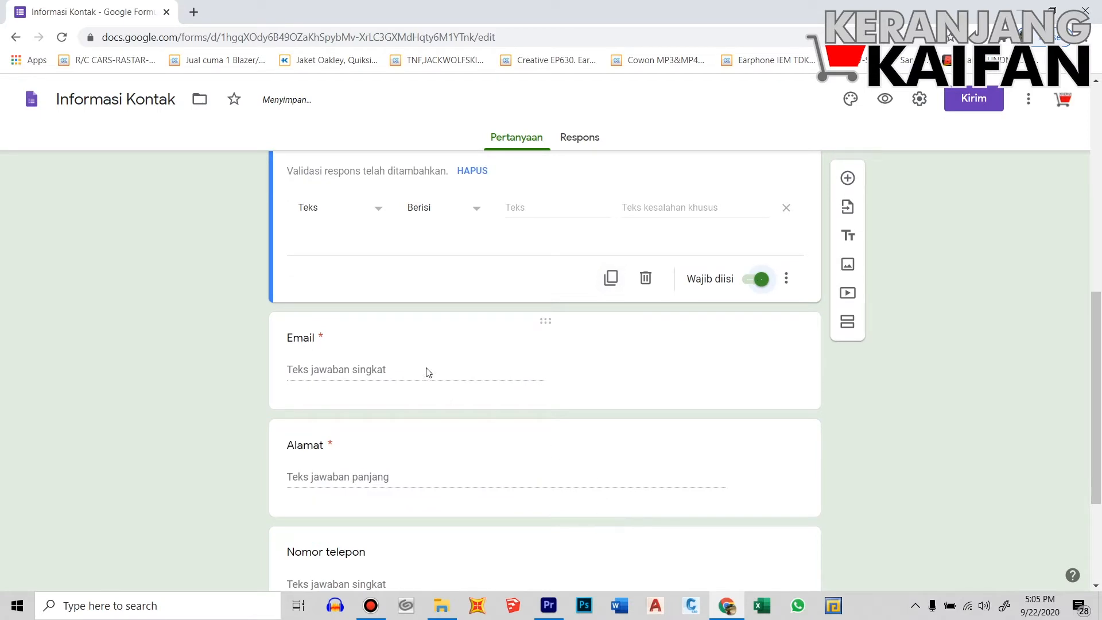
Replace the Email question's title with 'Nomor Handphone'
left_click(426, 372)
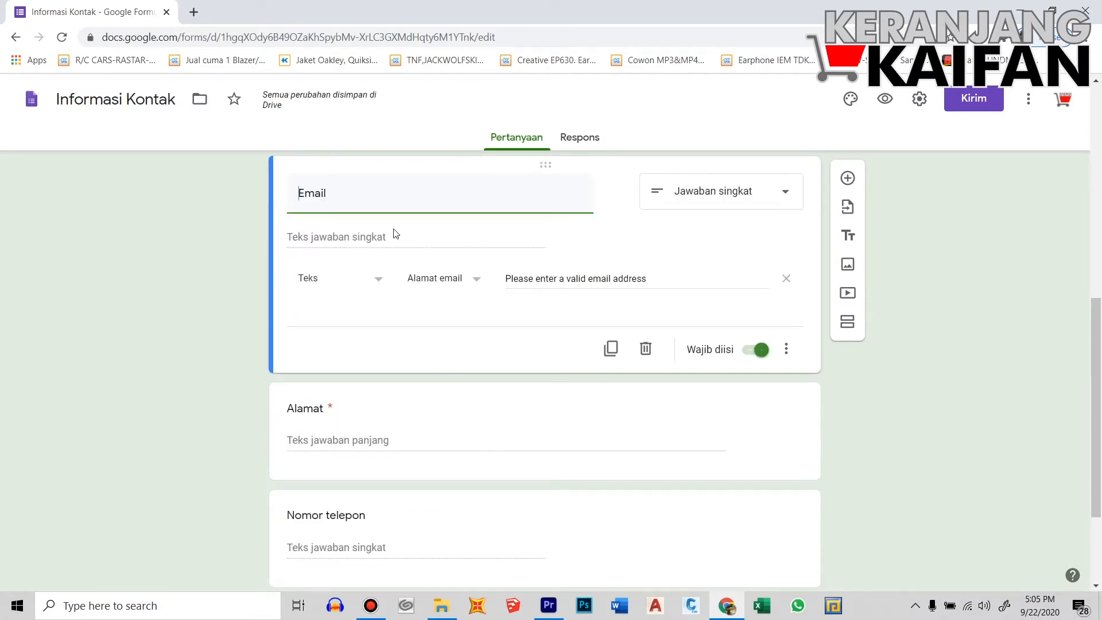
scroll(375, 223, "up", 2)
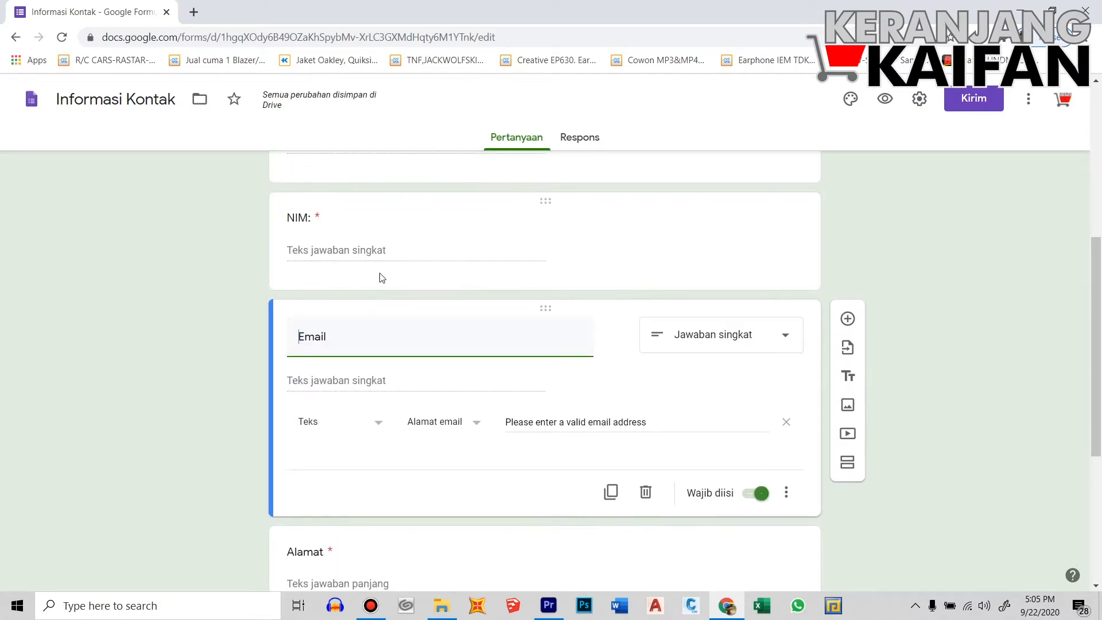
left_click_drag(379, 344, 287, 349)
type("Nomor Handphone:")
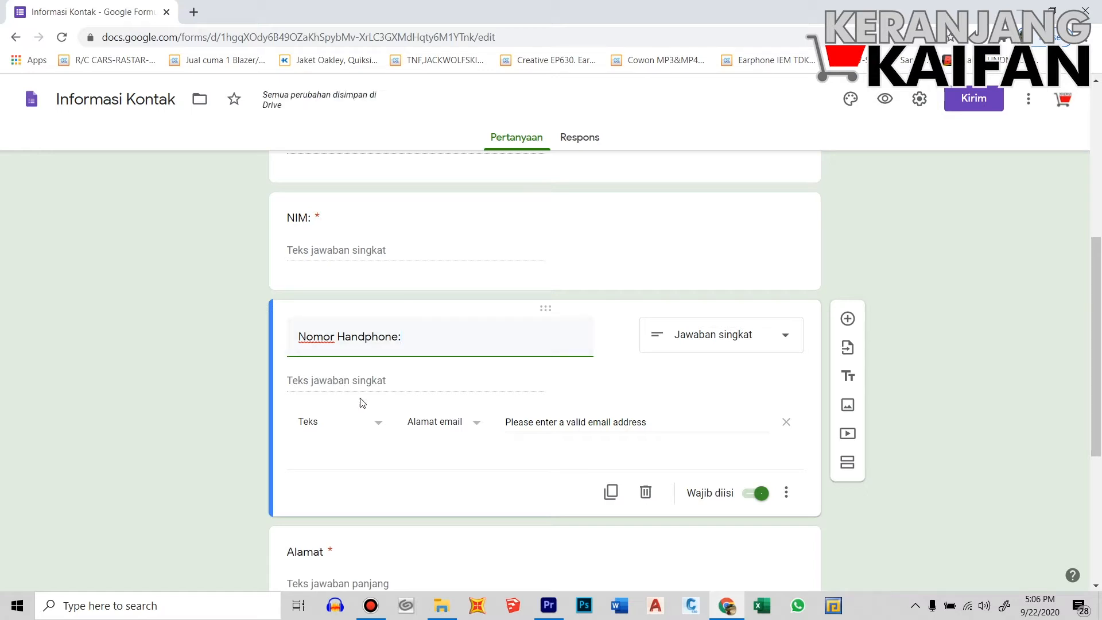
Keep the phone question as short answer and switch its validation to Teks > Berisi
scroll(474, 414, "up", 3)
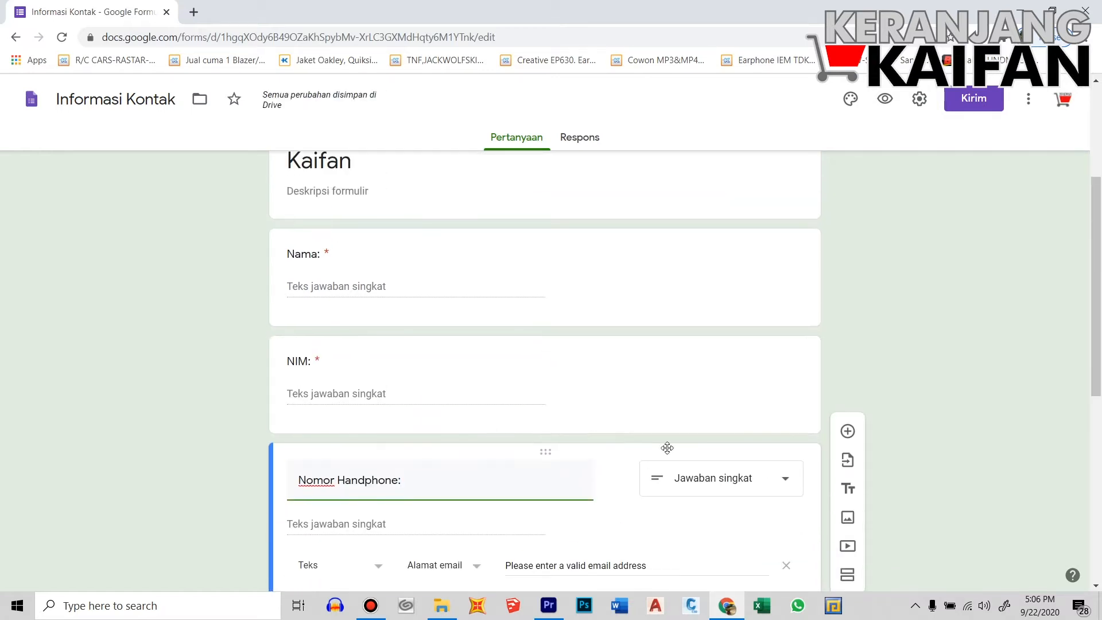
scroll(660, 446, "down", 1)
left_click(791, 414)
left_click(709, 168)
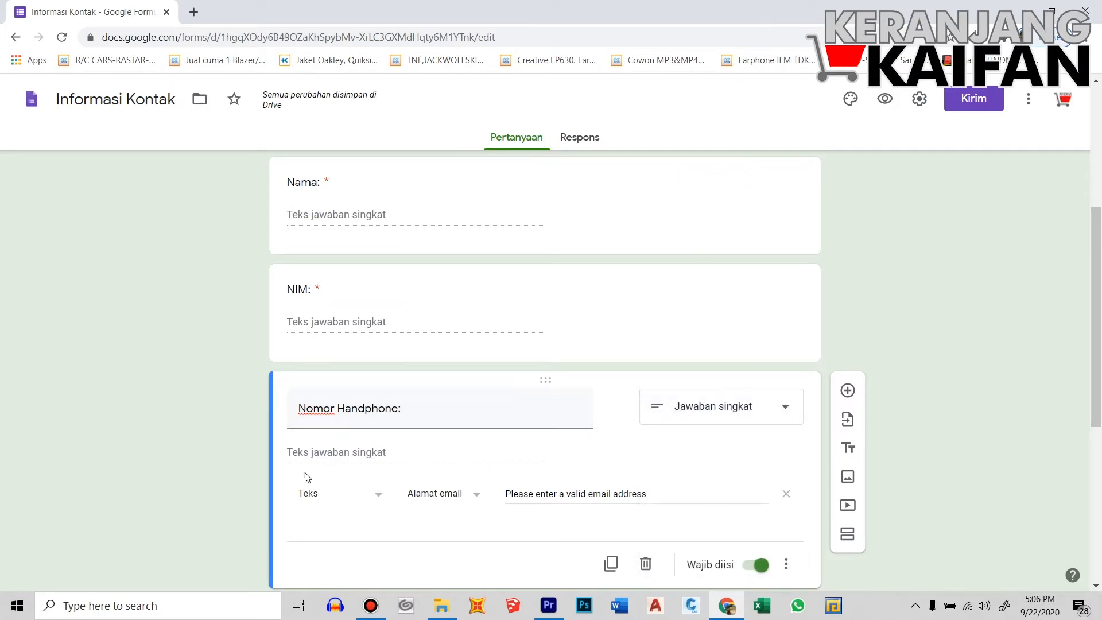
scroll(310, 479, "down", 1)
left_click(375, 432)
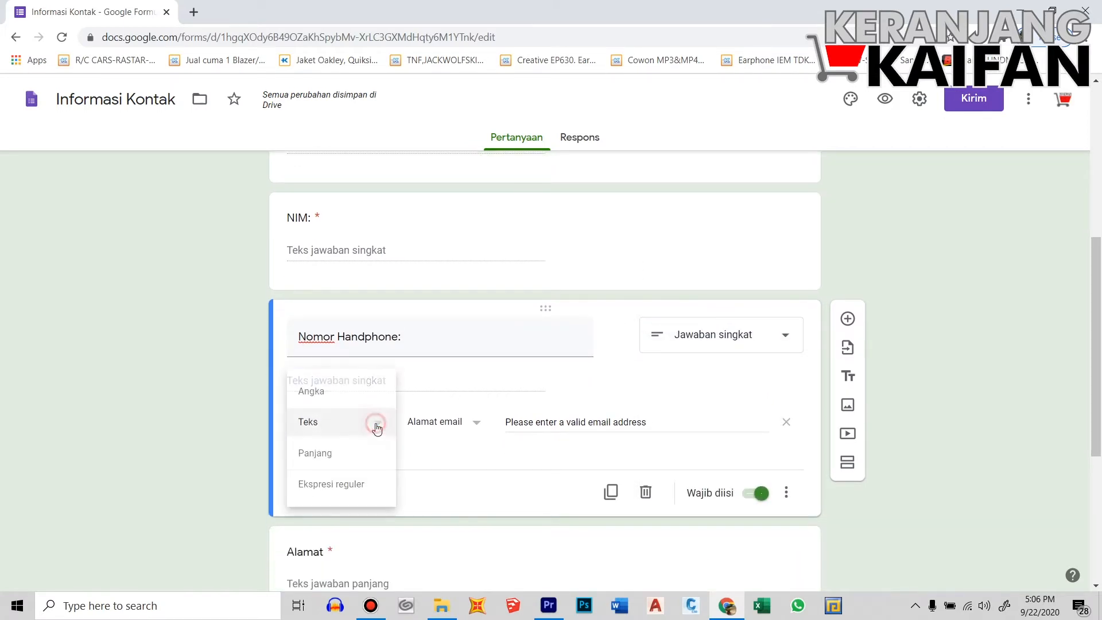
left_click(341, 429)
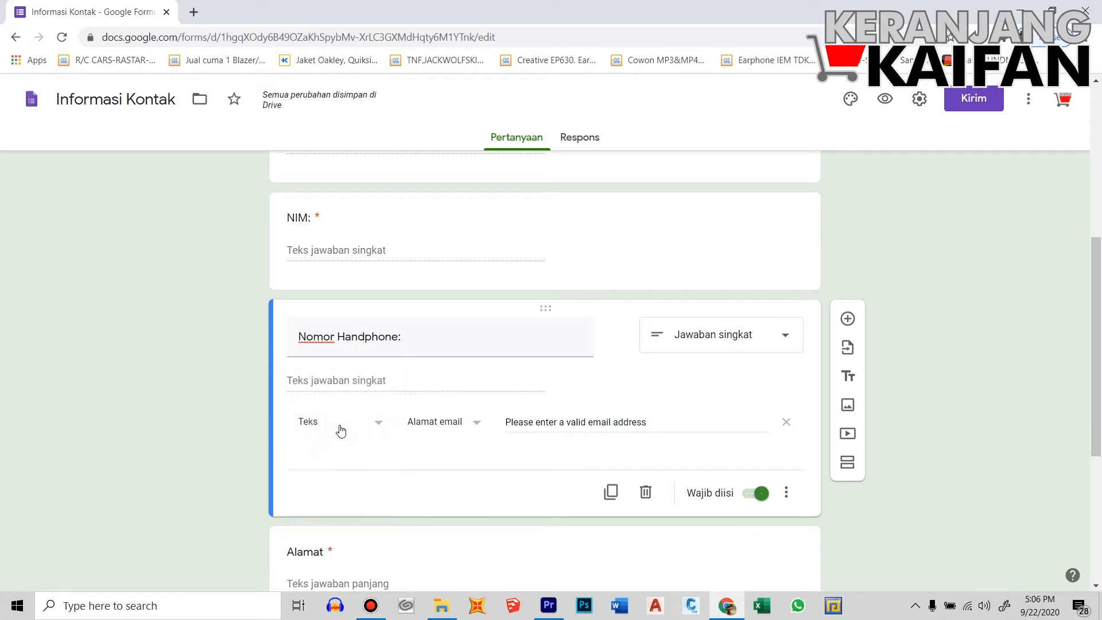
left_click(480, 428)
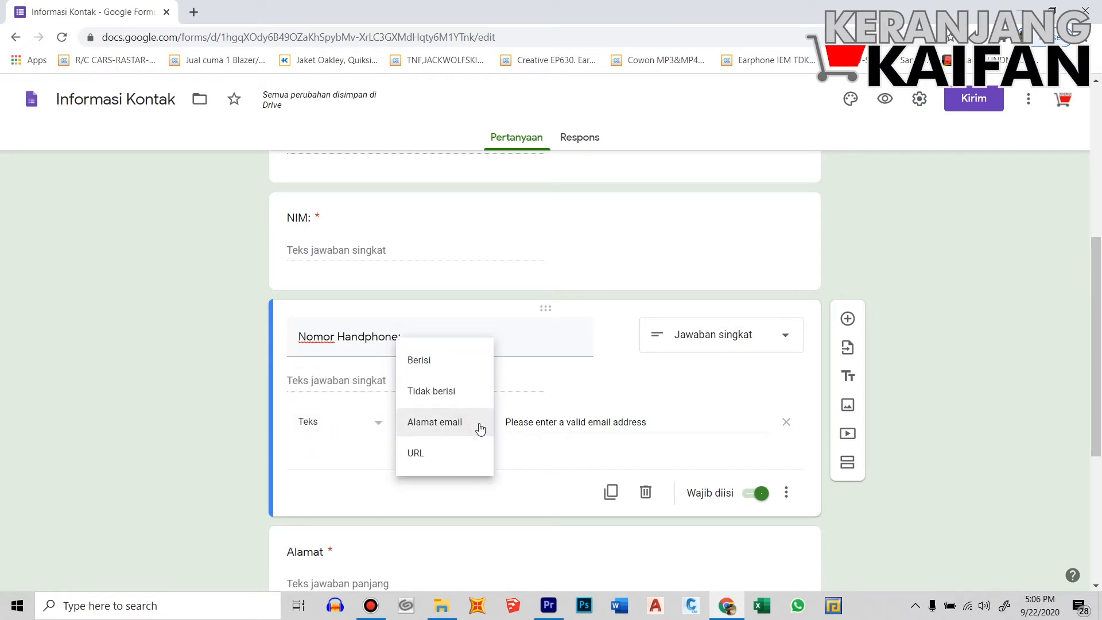
left_click(434, 366)
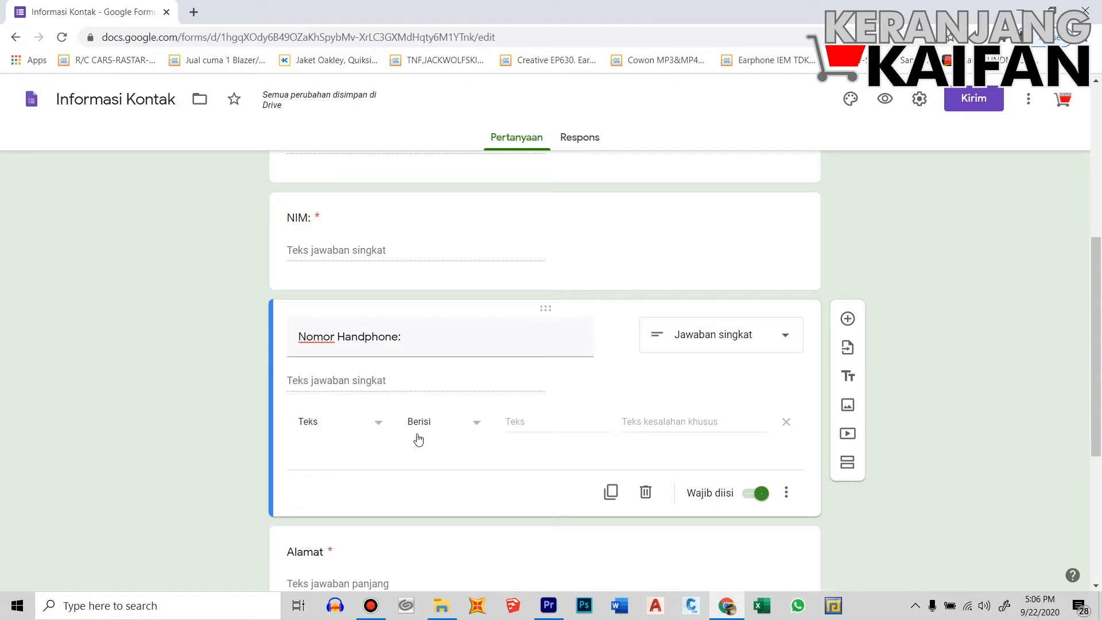
Require answers containing 08, with error 'Maaf, ini bukan nomor handphone!', and keep it required
left_click(522, 425)
type("08")
left_click(663, 424)
type("Maaf, ini bukan nomor han")
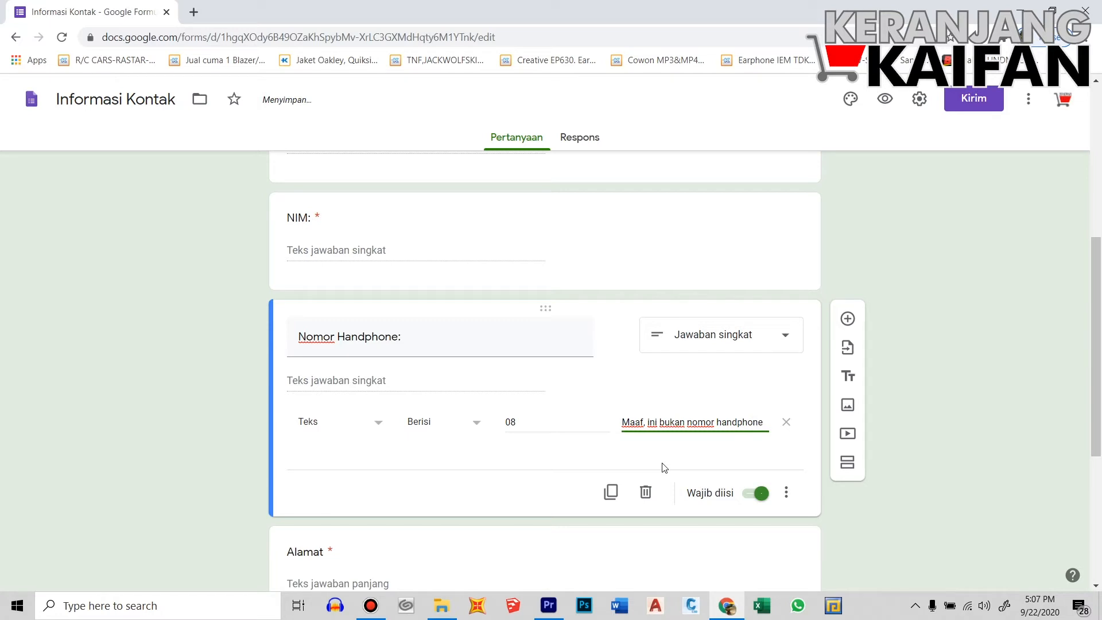
type("dphone!")
left_click(751, 500)
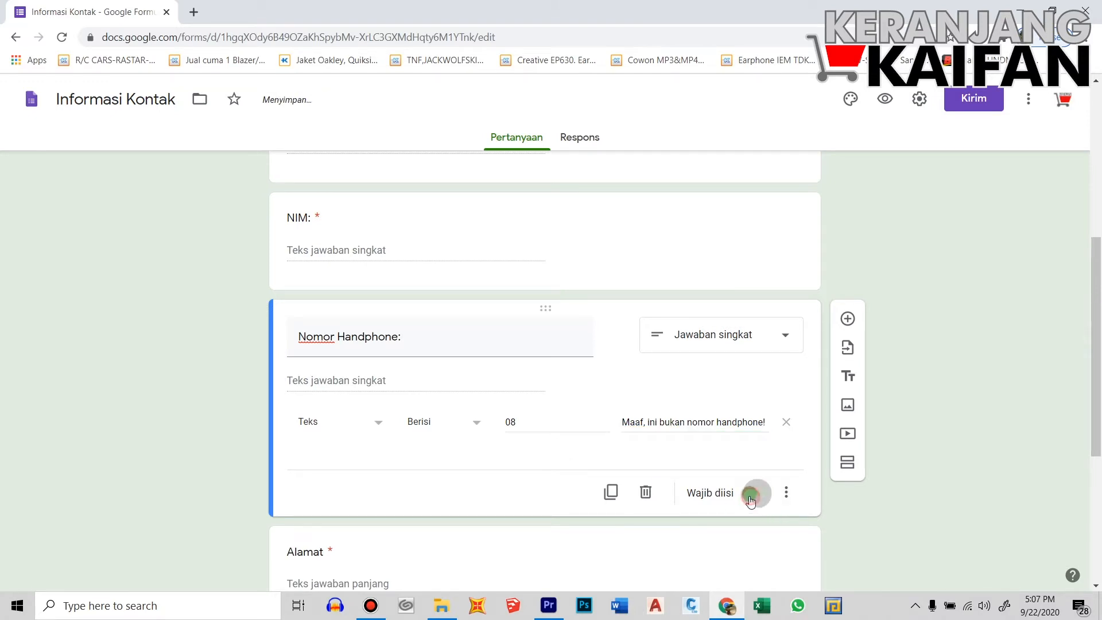
left_click(754, 500)
Convert the Alamat question to a Drop-down question
scroll(711, 497, "down", 4)
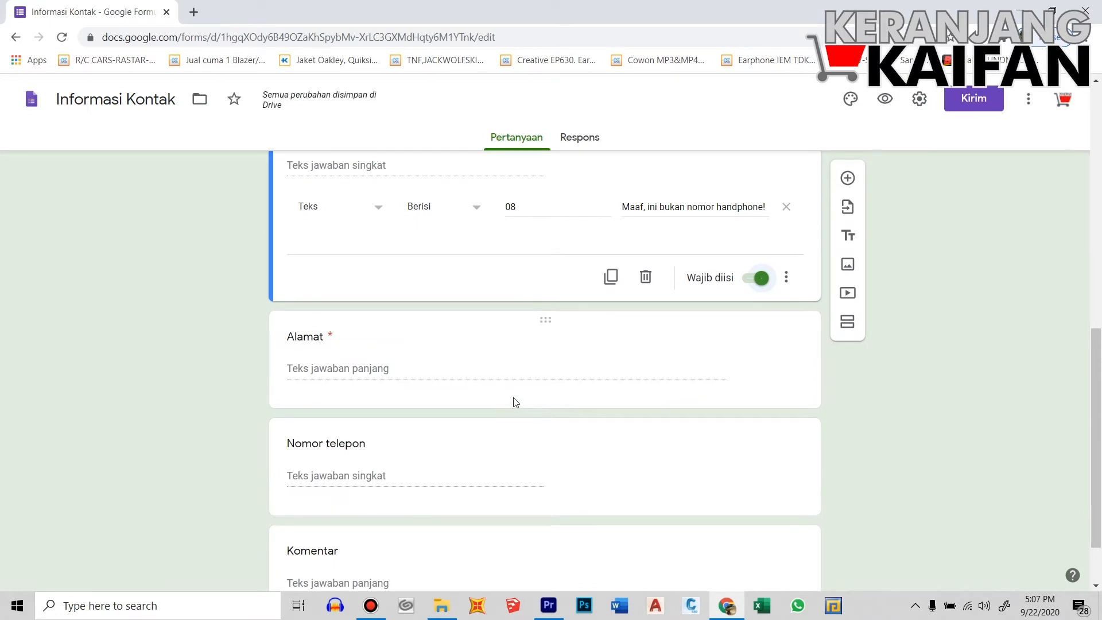
scroll(513, 401, "up", 2)
scroll(511, 413, "up", 5)
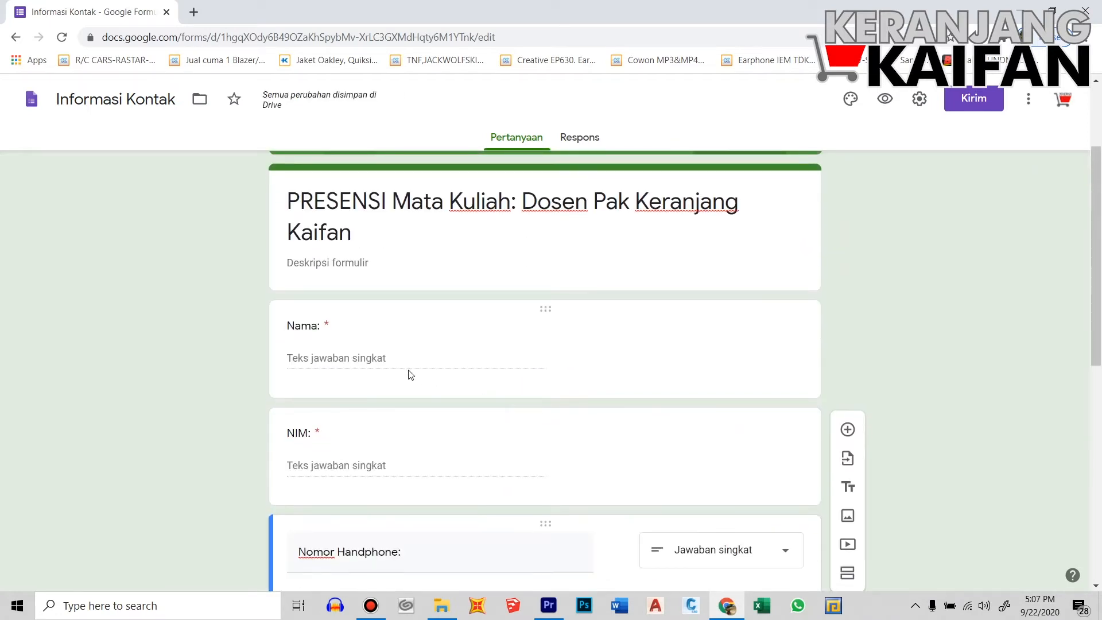
scroll(408, 373, "down", 5)
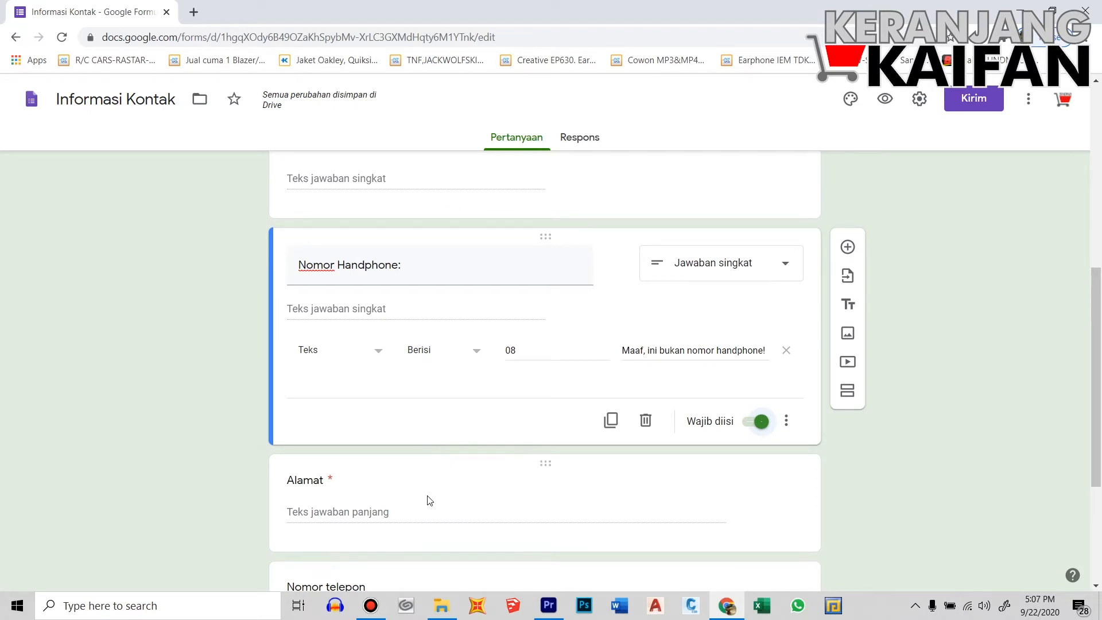
scroll(425, 499, "down", 1)
left_click(403, 430)
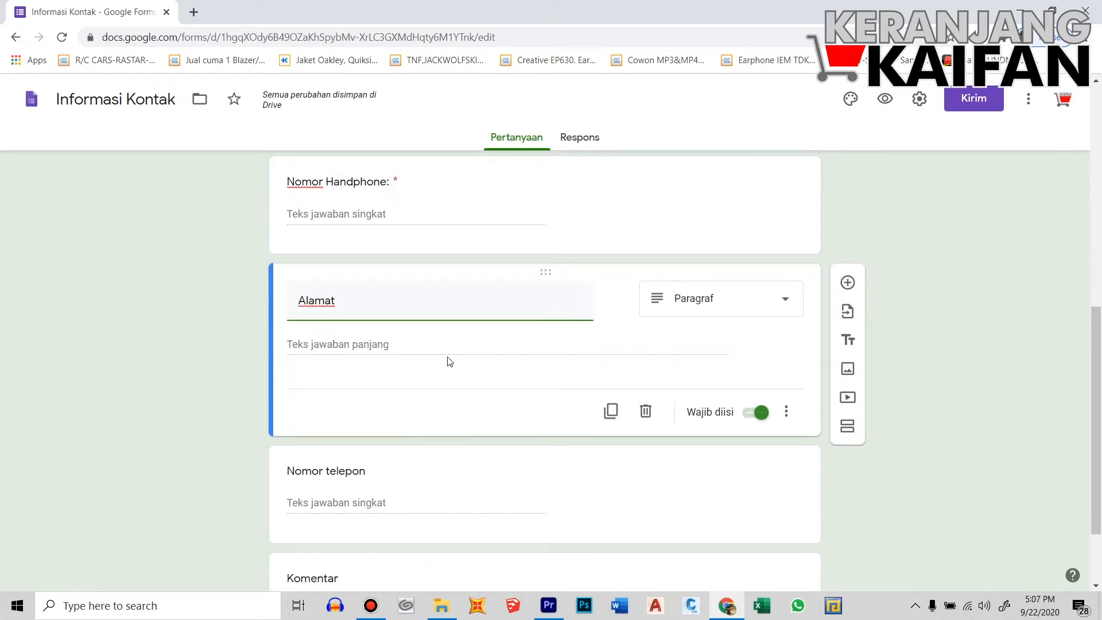
left_click(787, 302)
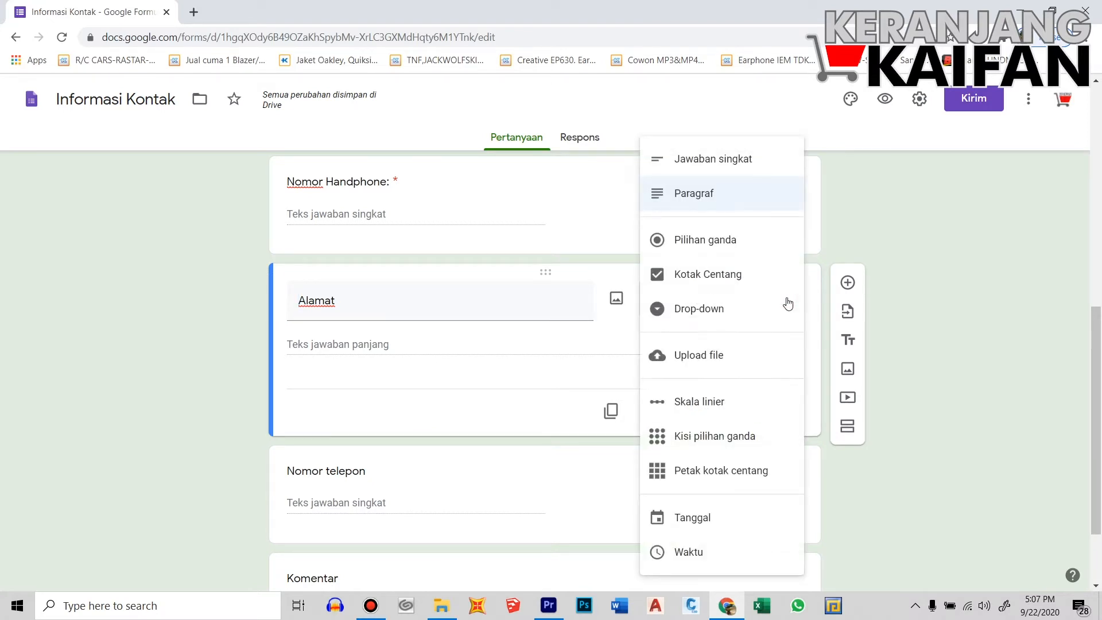
left_click(712, 315)
Retitle the drop-down question 'Nama Mata Kuliah'
left_click(363, 346)
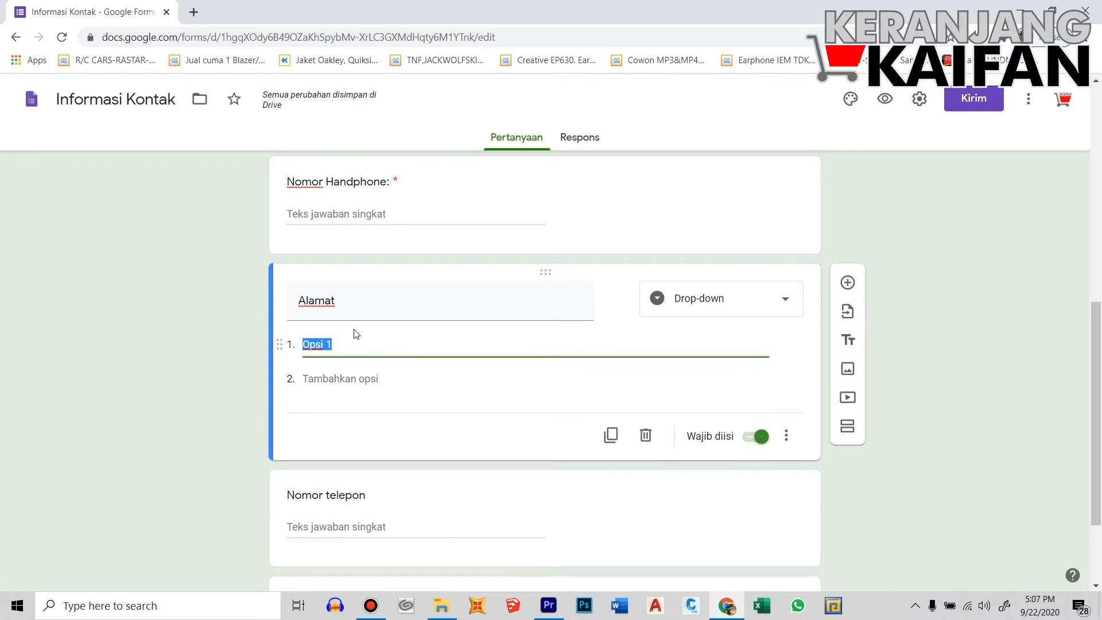
left_click(353, 305)
type("Nama Mata Kuliah:")
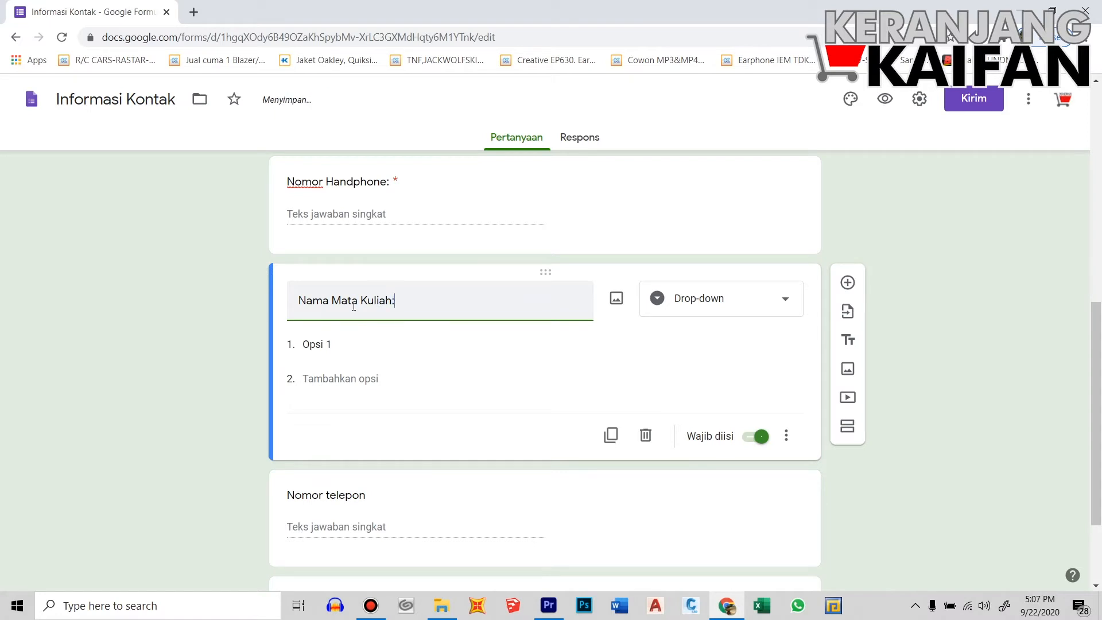
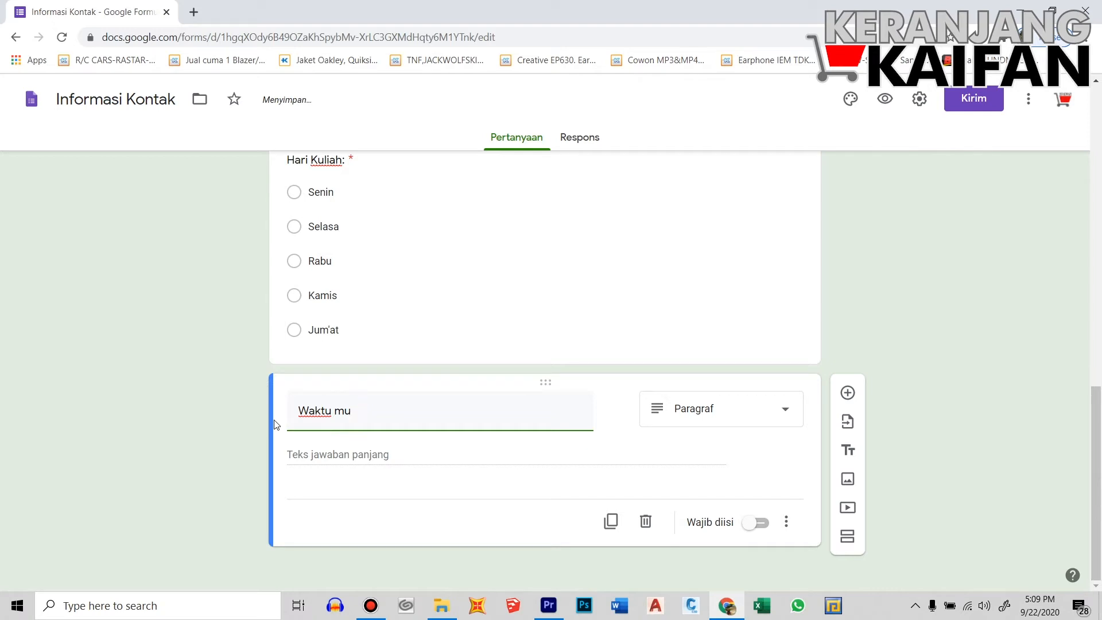
Complete the title 'Waktu Mulai Kuliah:' and make the question a Drop-down
type("Mulai Kuliah:")
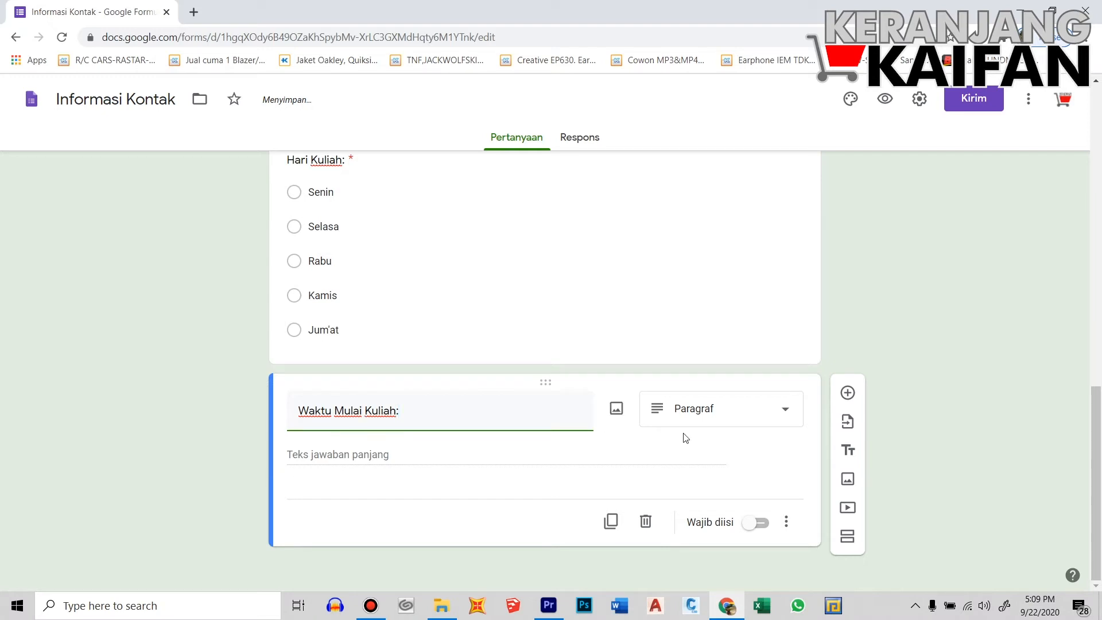
left_click(784, 416)
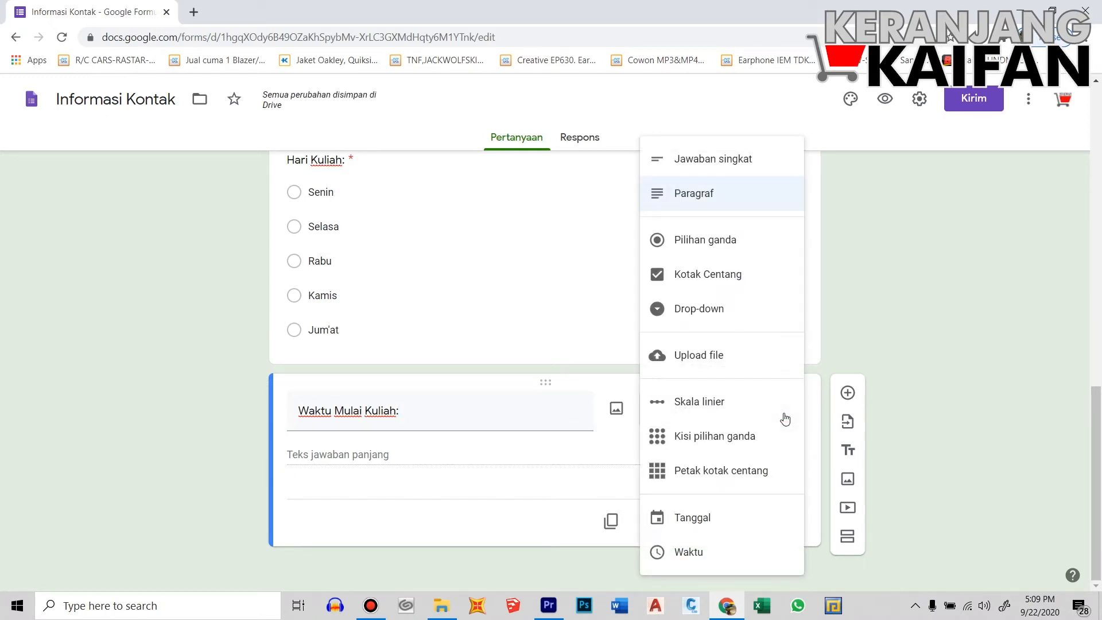
left_click(697, 310)
Enter the drop-down options 07:30, 08:20, 09:15 and 10:30
left_click(363, 454)
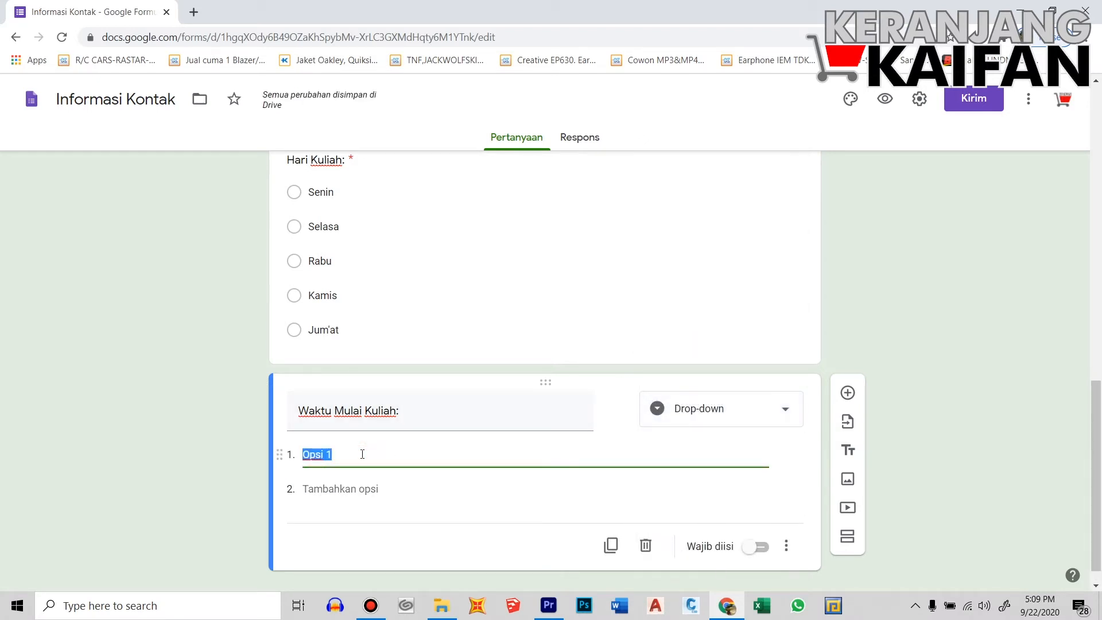
type("07:30")
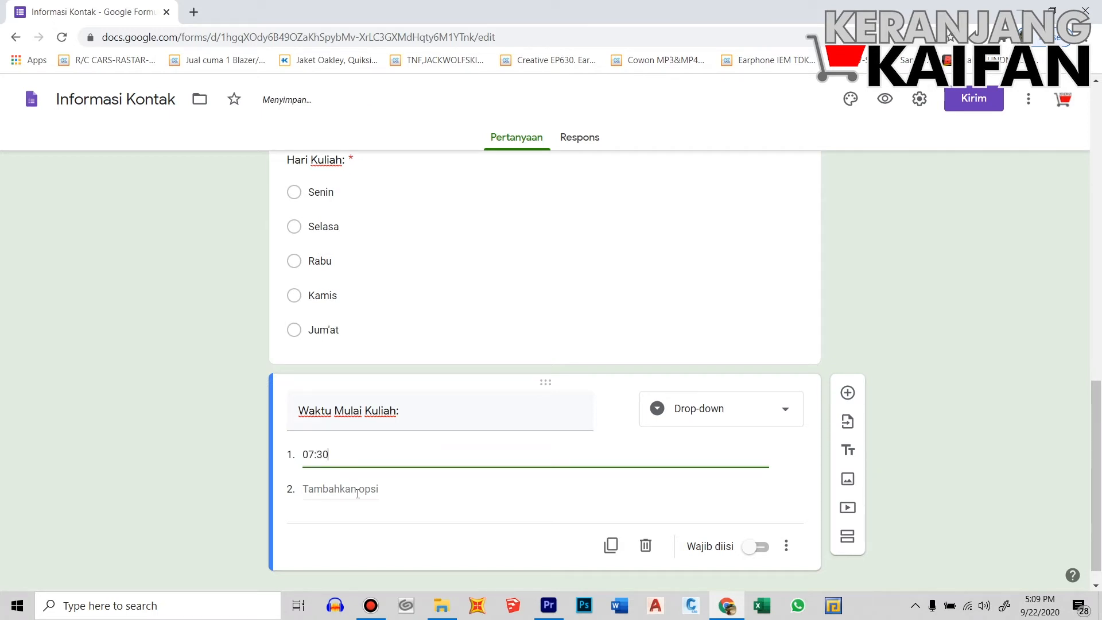
left_click(358, 489)
type("08:")
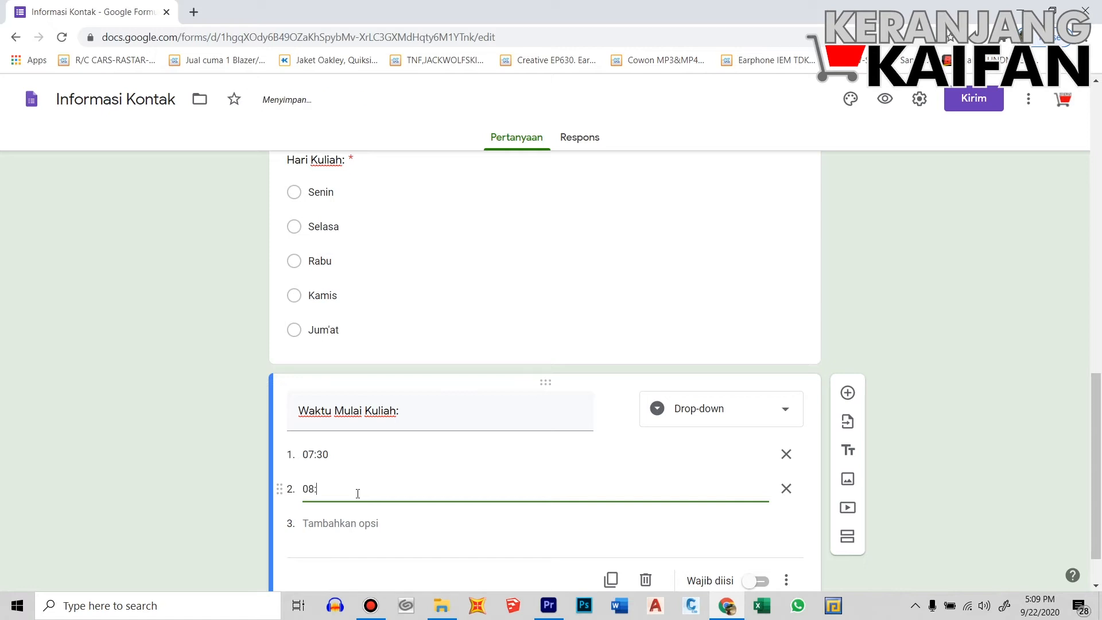
type("20")
left_click(343, 522)
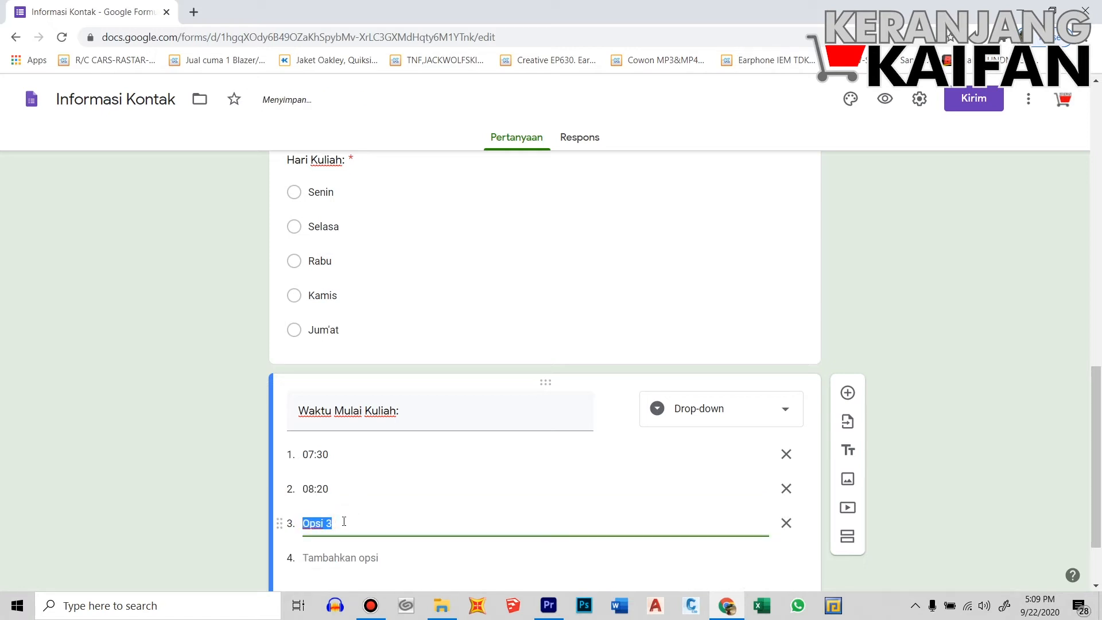
type("09:15")
left_click(349, 558)
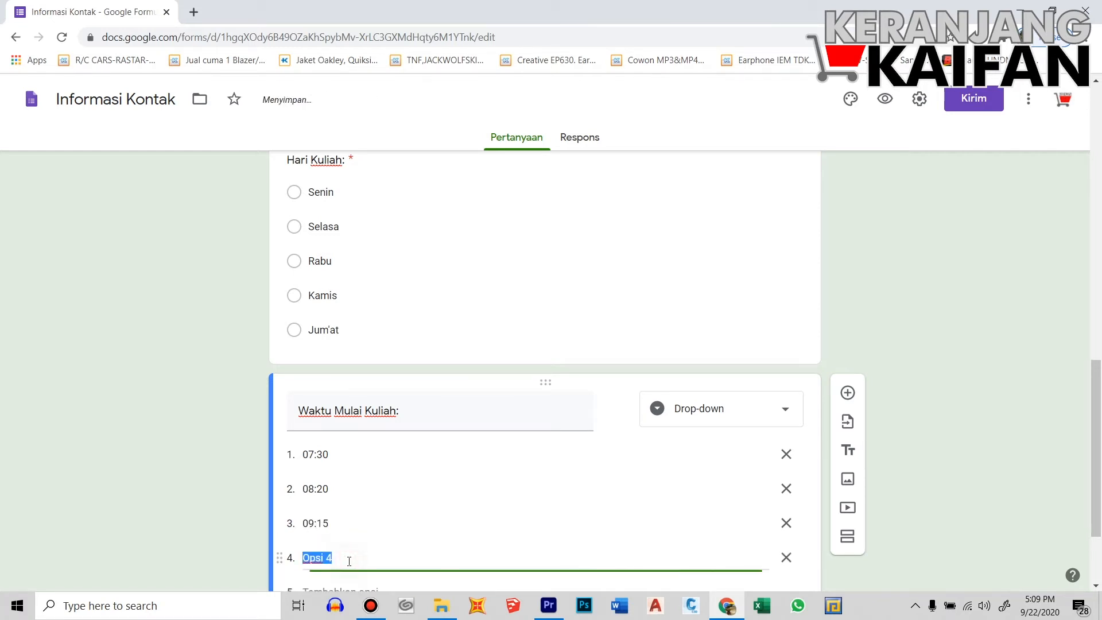
type("10")
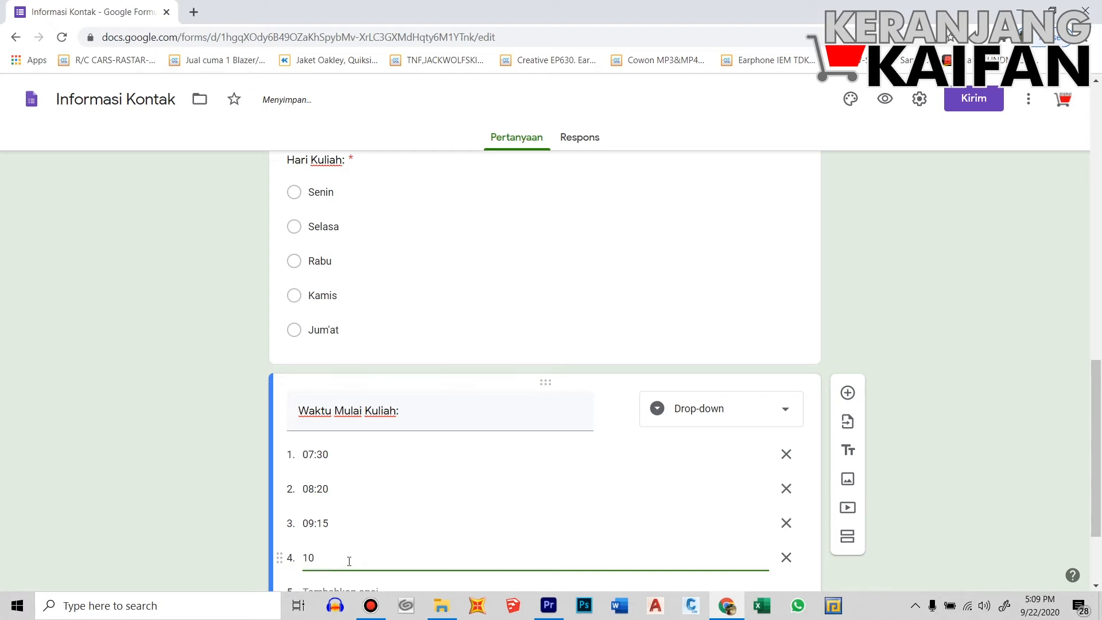
type(":30")
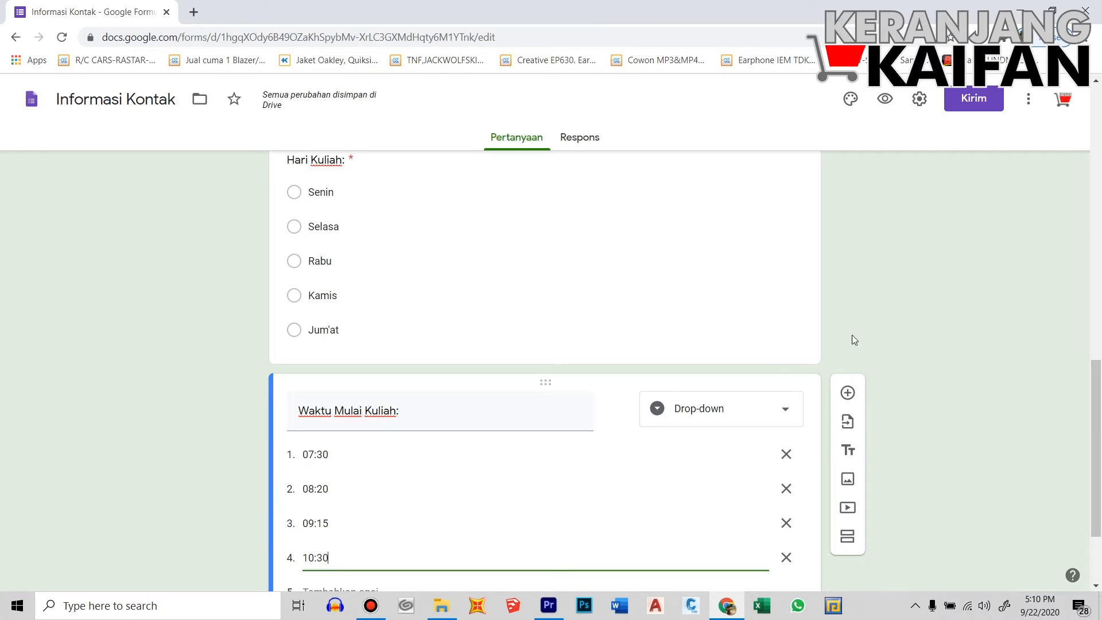
scroll(913, 344, "up", 7)
Untick 'Batasi ke 1 tanggapan' in the form settings and save
scroll(913, 349, "up", 6)
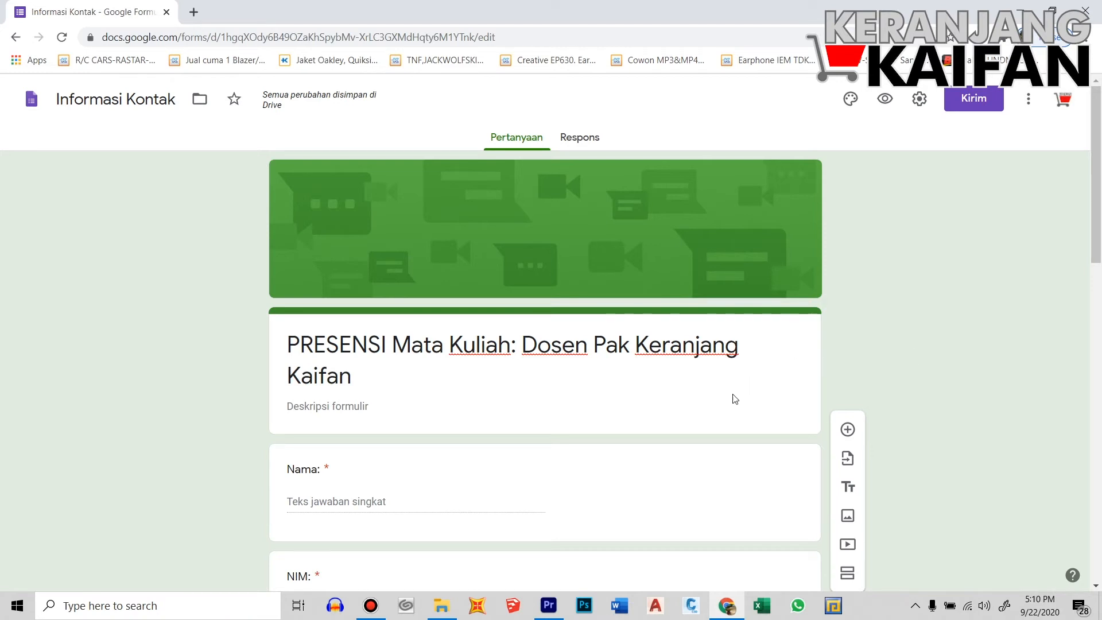
scroll(732, 404, "down", 5)
scroll(924, 372, "up", 3)
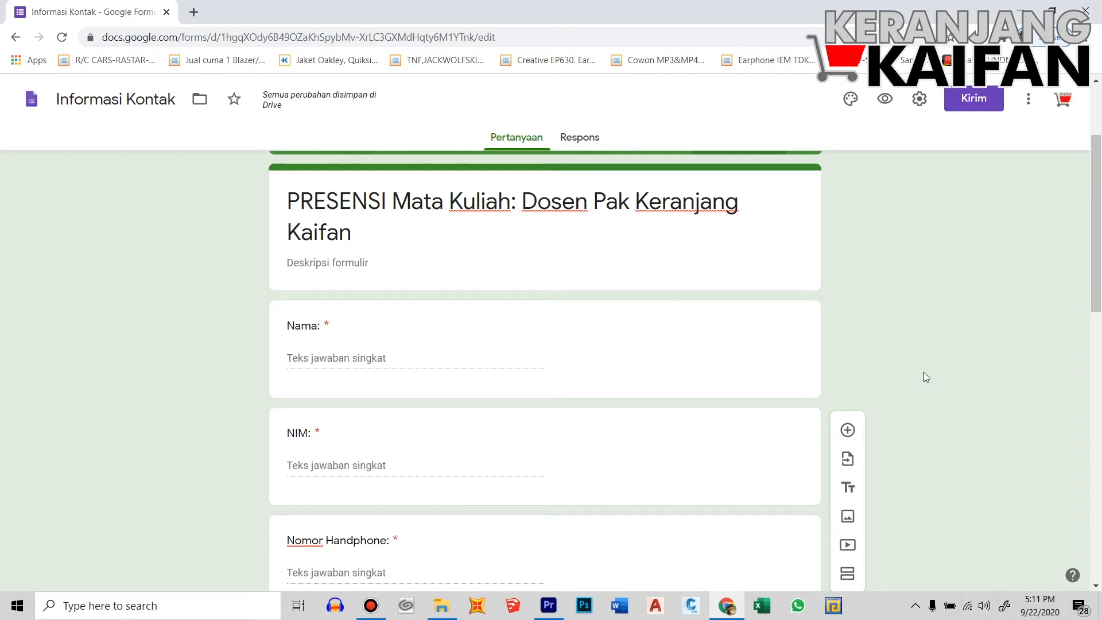
left_click(918, 99)
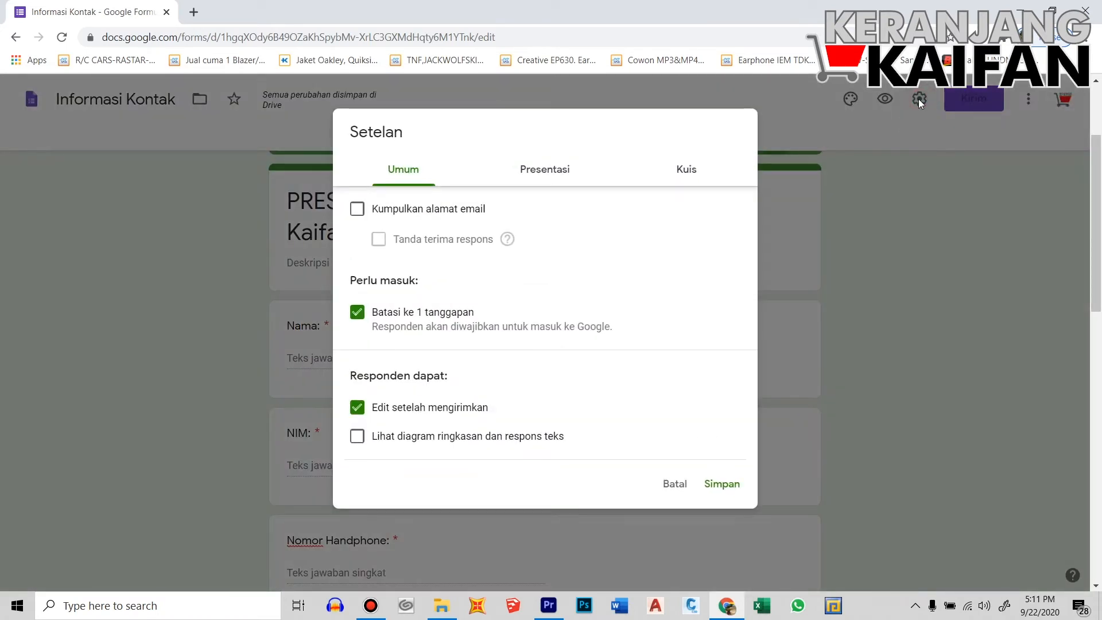
left_click(358, 314)
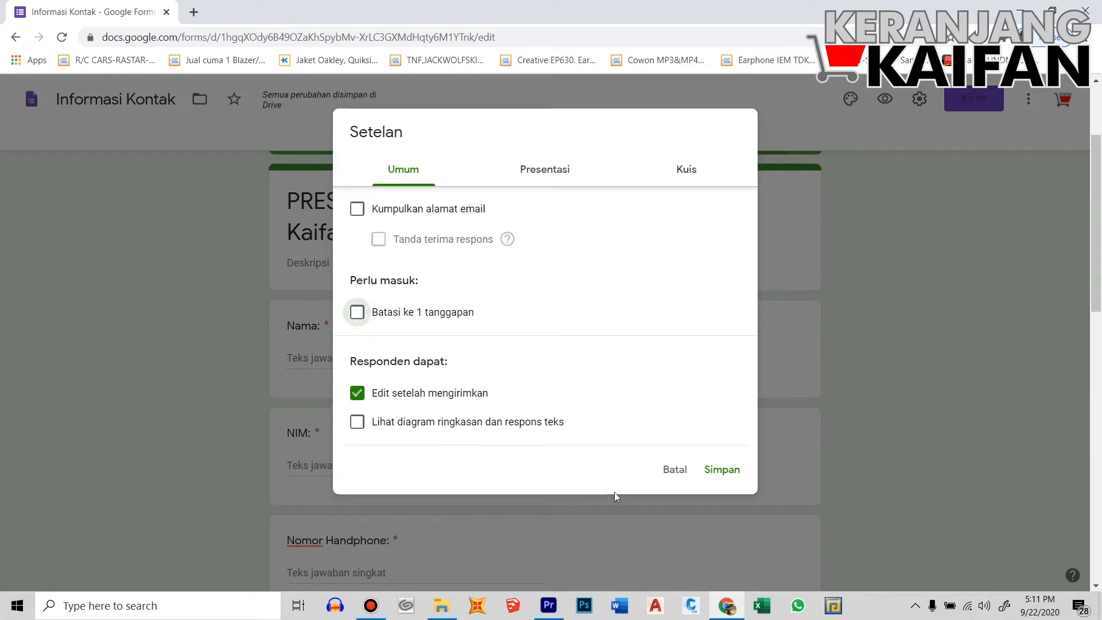
left_click(717, 480)
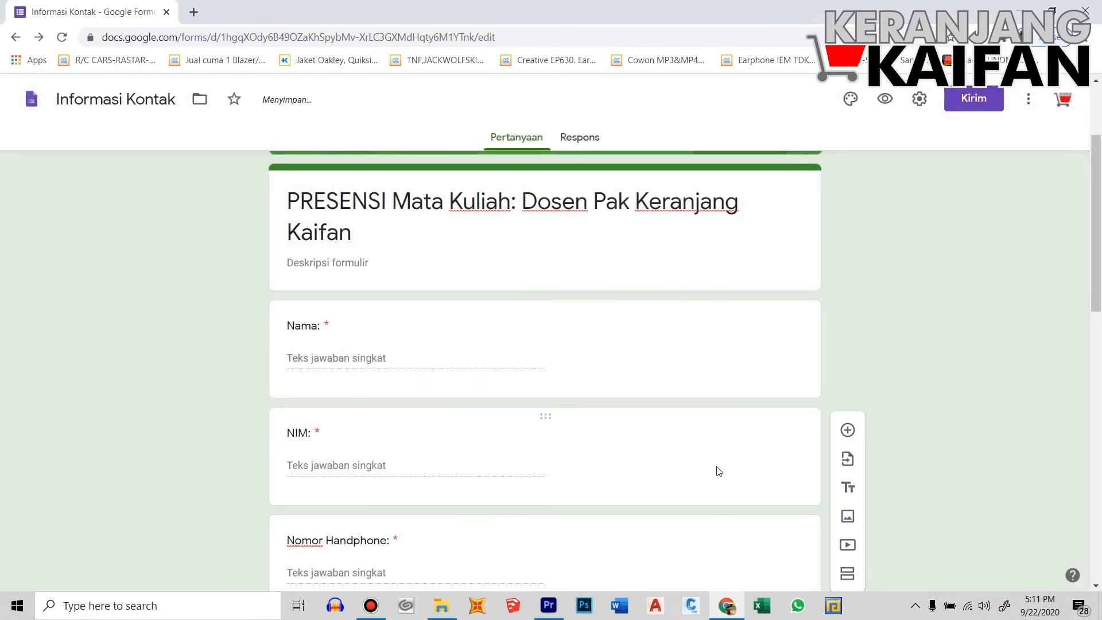
scroll(718, 473, "down", 3)
Switch on 'Wajib diisi' for the Waktu Mulai Kuliah question
scroll(695, 453, "down", 10)
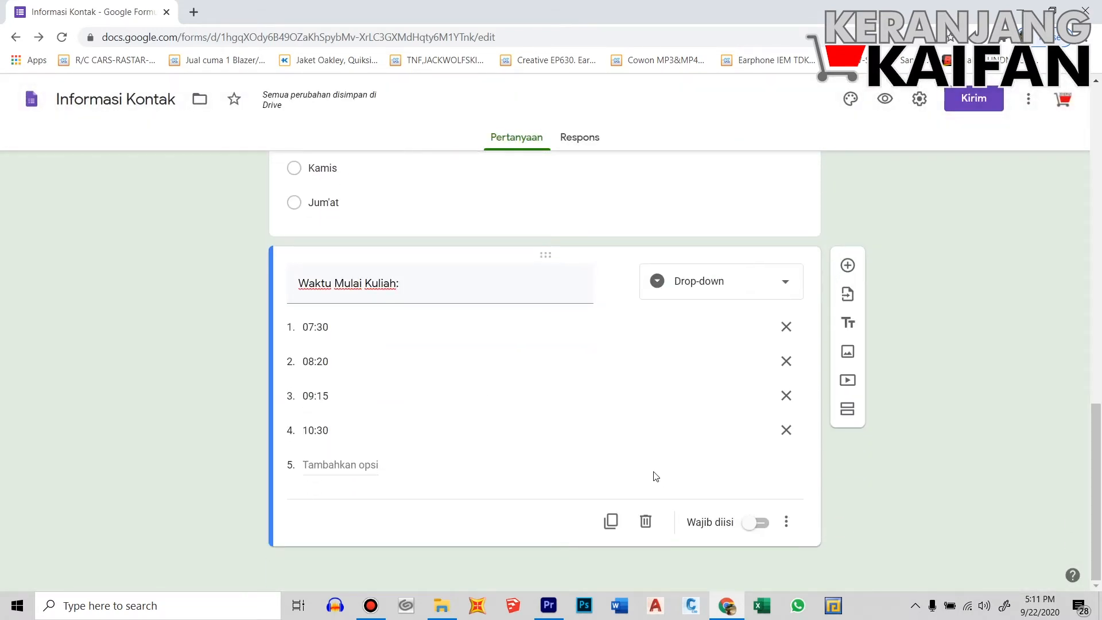
left_click(756, 524)
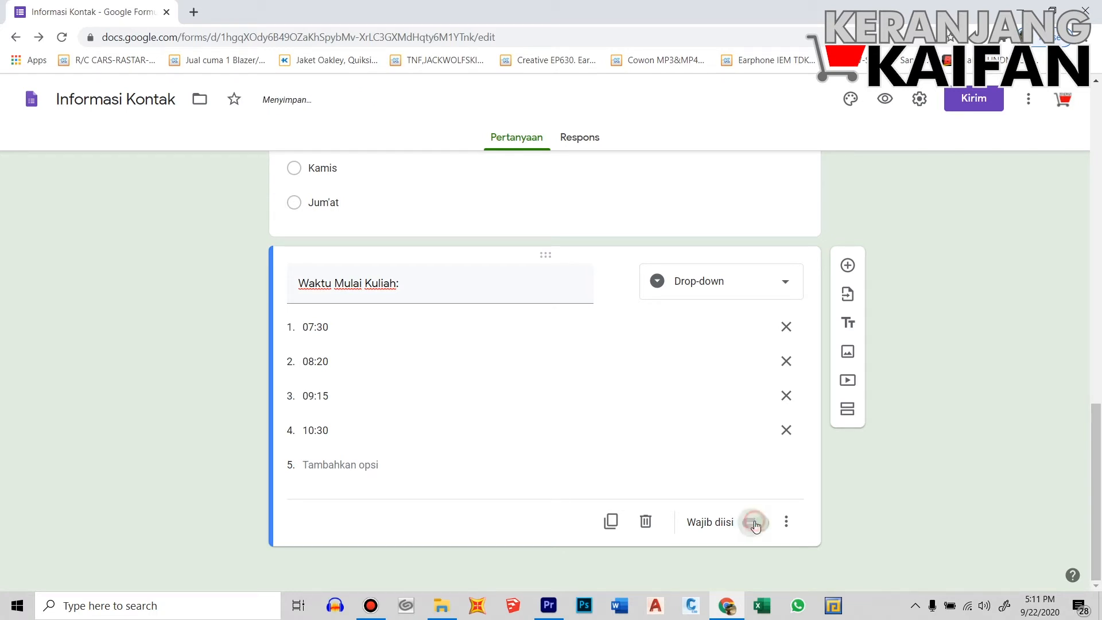
scroll(590, 461, "up", 5)
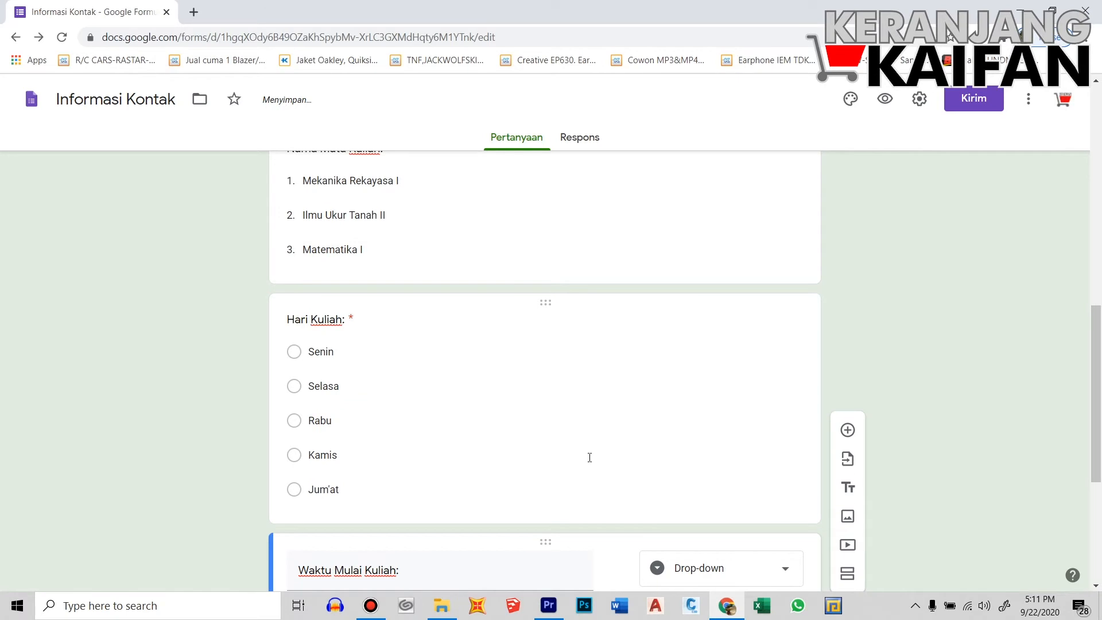
scroll(590, 460, "down", 5)
scroll(918, 470, "up", 5)
scroll(918, 467, "up", 15)
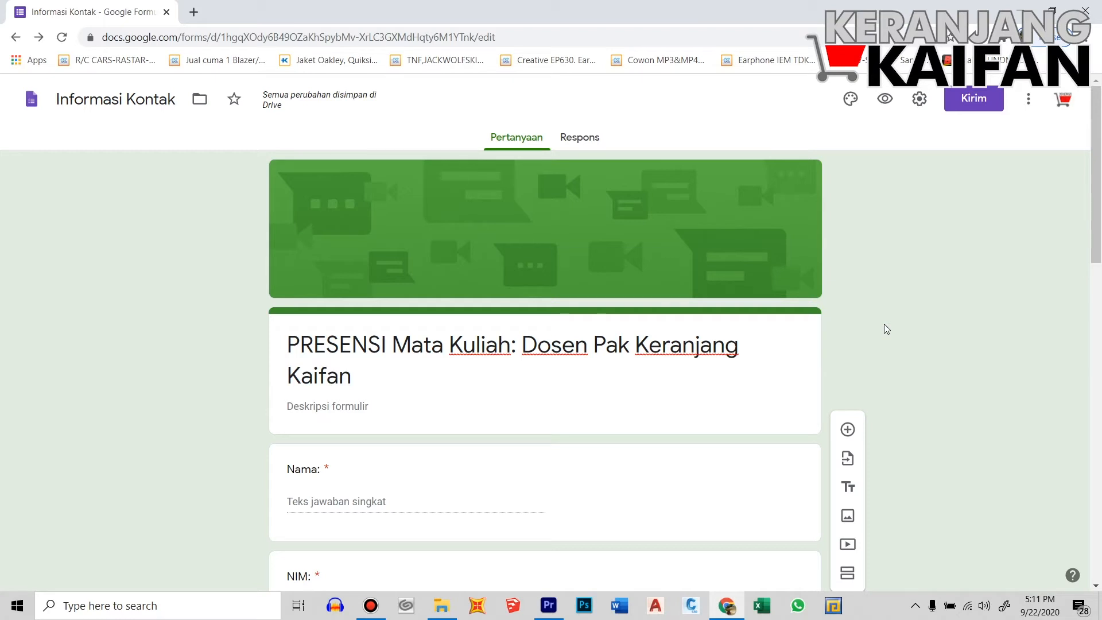
Copy the shortened forms.gle link from the Kirim dialog and open a new browser tab
left_click(976, 100)
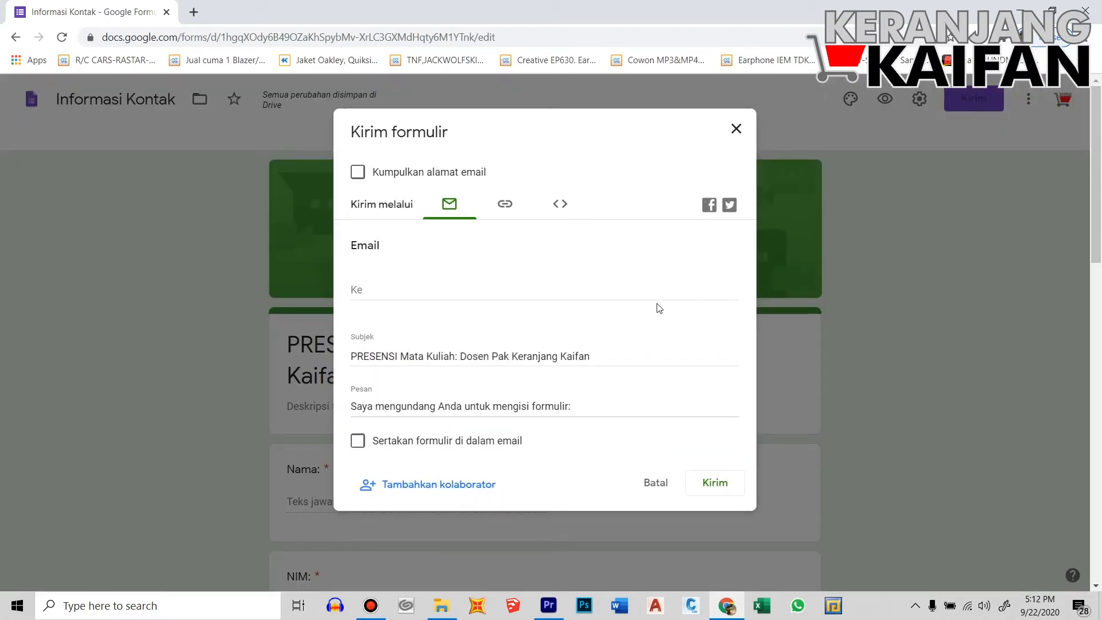
left_click(505, 205)
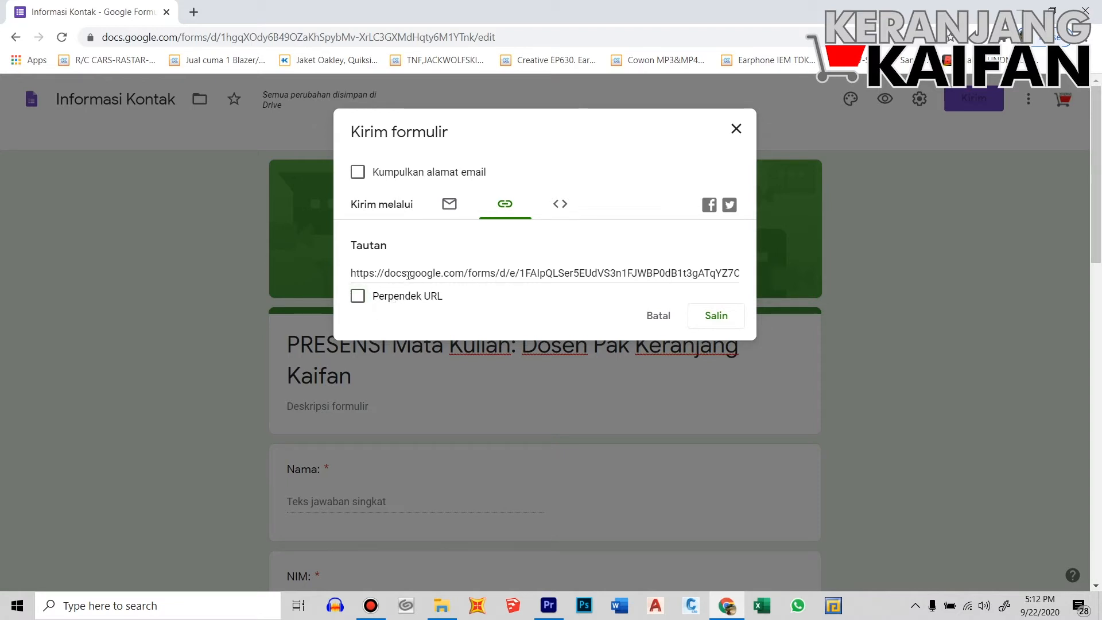
left_click(358, 297)
key("ctrl+c")
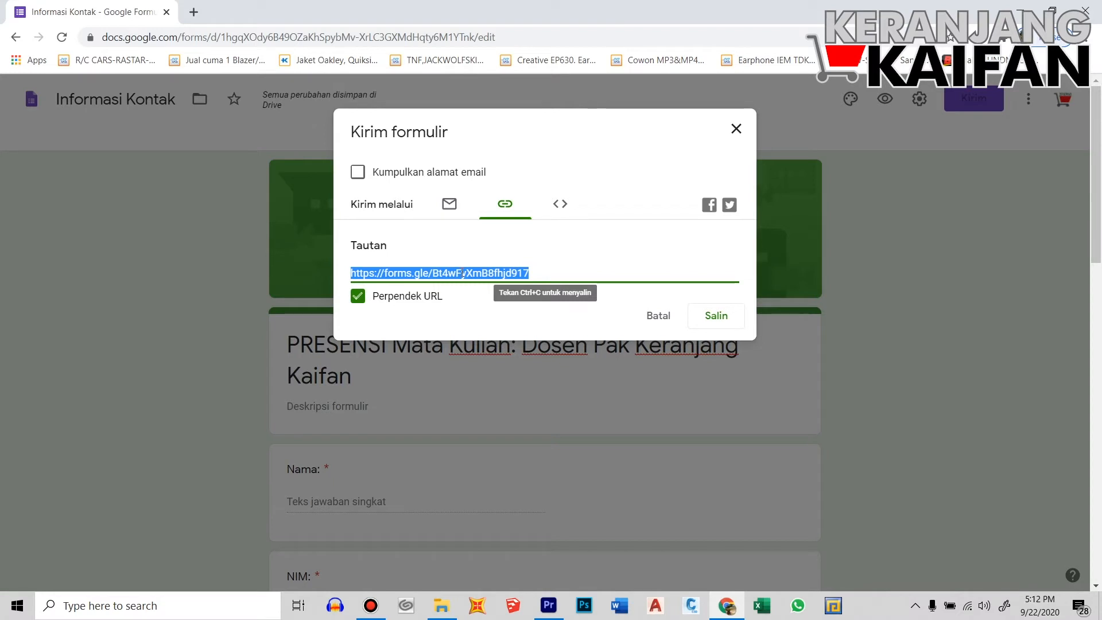
left_click(712, 317)
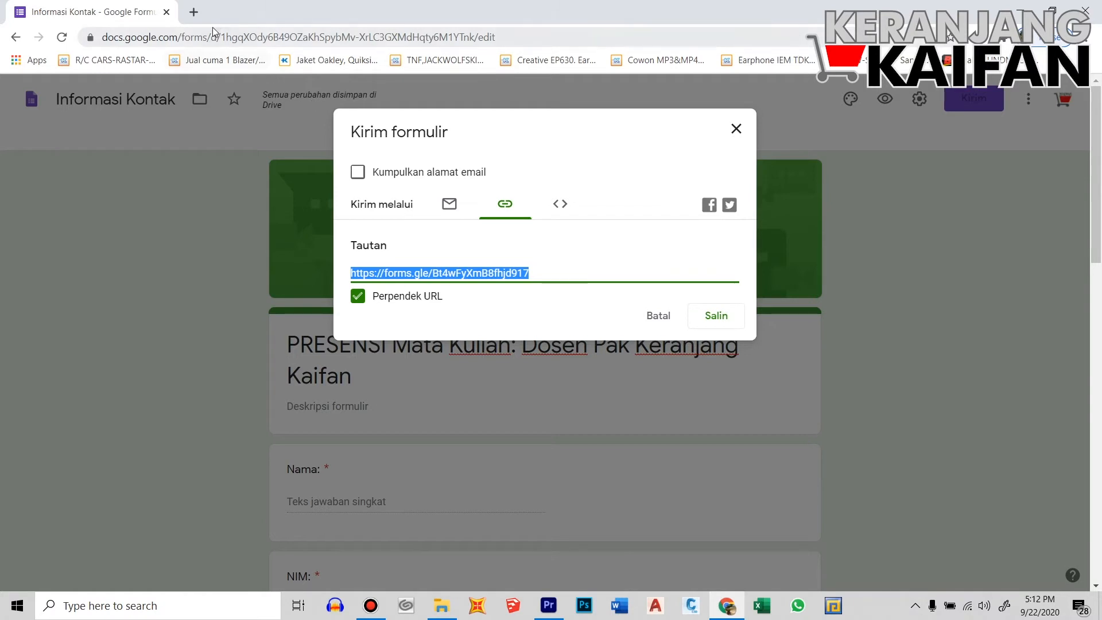
left_click(194, 12)
Load the live form from the copied short link
left_click(225, 35)
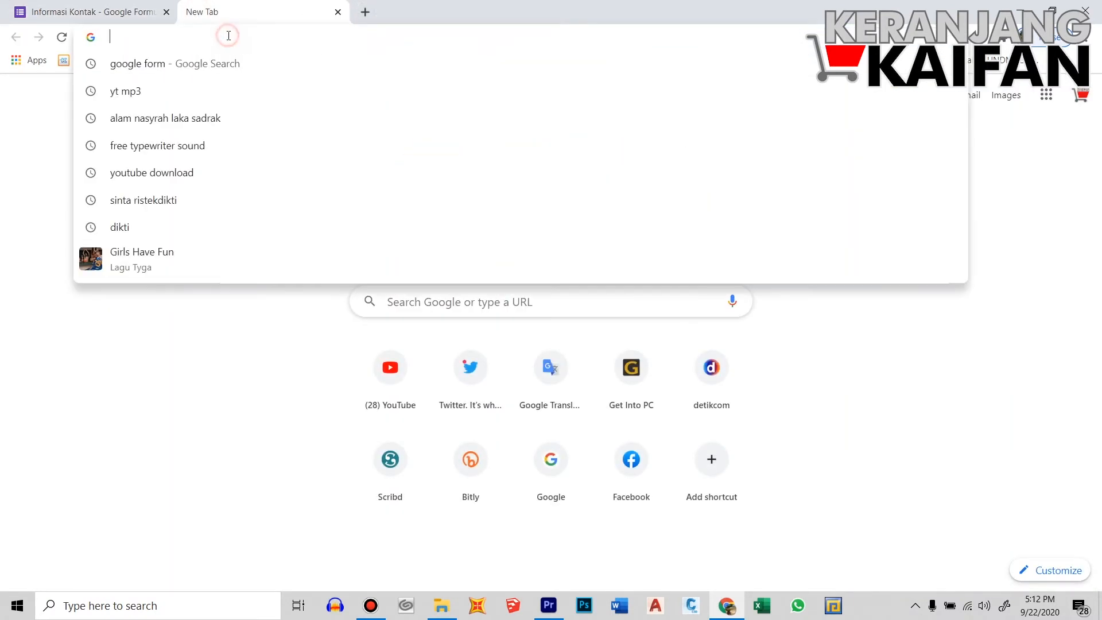
key("ctrl+v")
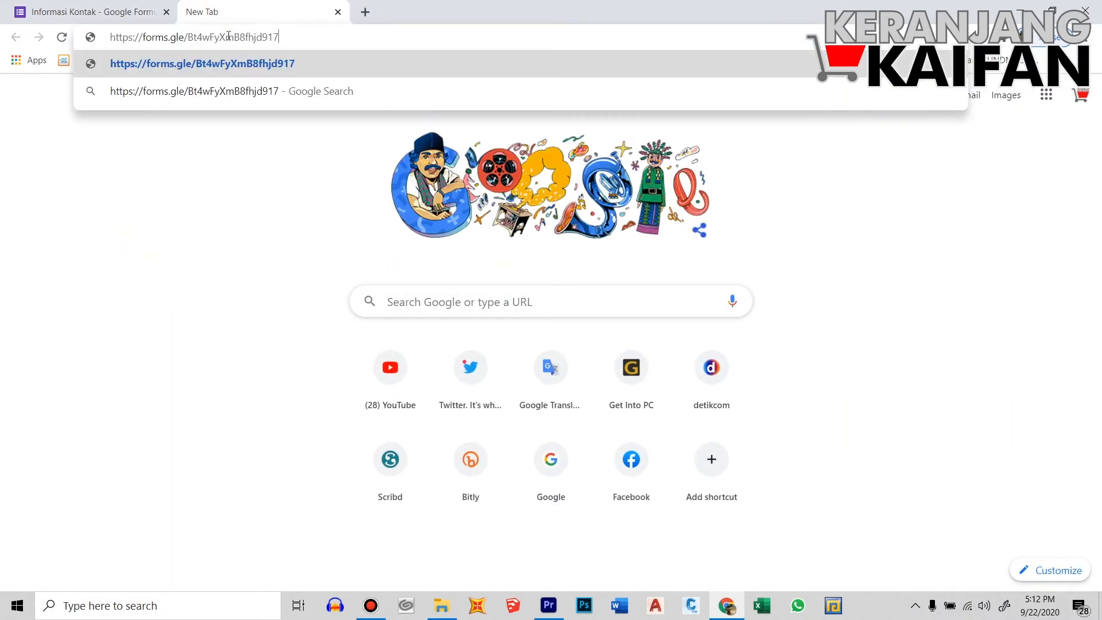
key("Return")
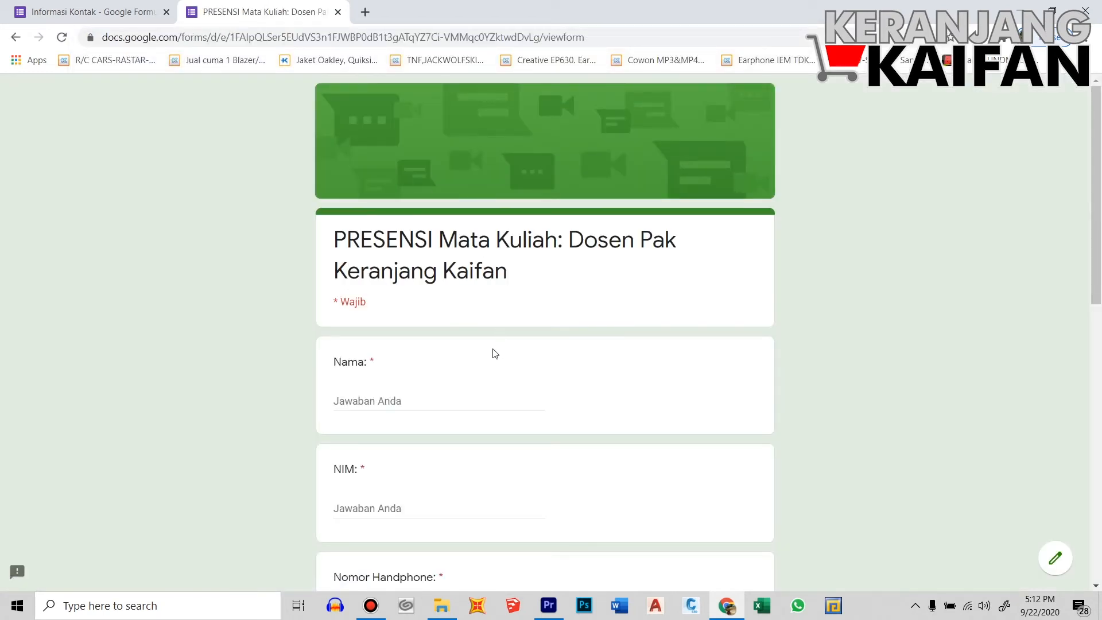
scroll(492, 353, "down", 4)
scroll(439, 319, "up", 1)
Fill in the respondent's name, NIM and phone number
left_click(392, 263)
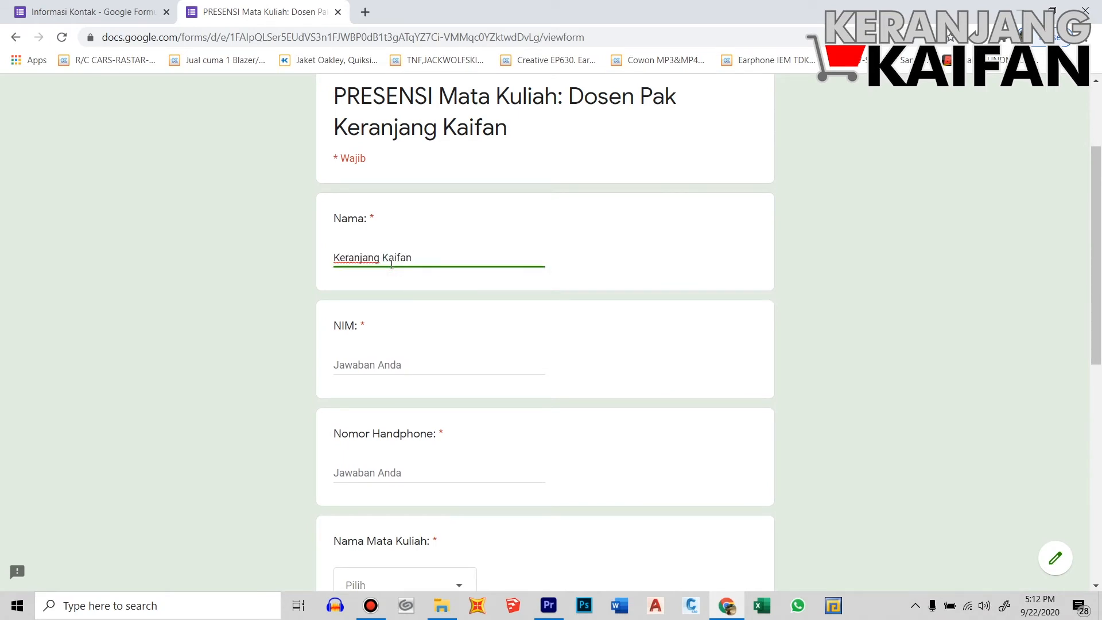
left_click(374, 360)
scroll(406, 378, "down", 1)
left_click(383, 398)
type("78")
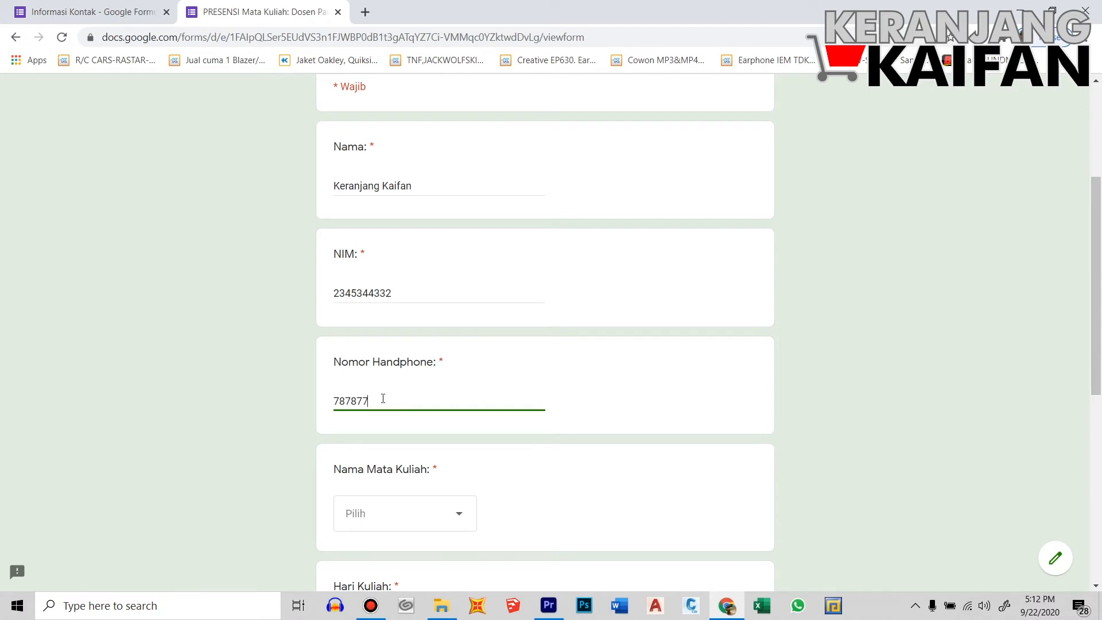
type("7877")
scroll(383, 397, "down", 1)
Replace the rejected phone number with a valid one starting with 08
left_click(394, 442)
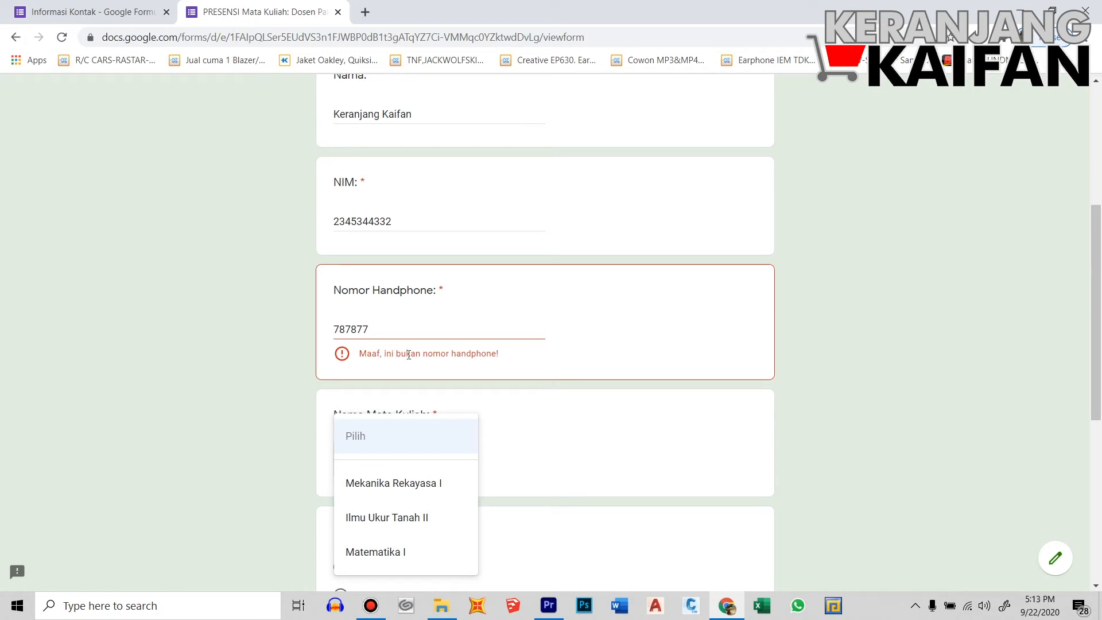
left_click(399, 331)
left_click_drag(389, 328, 321, 335)
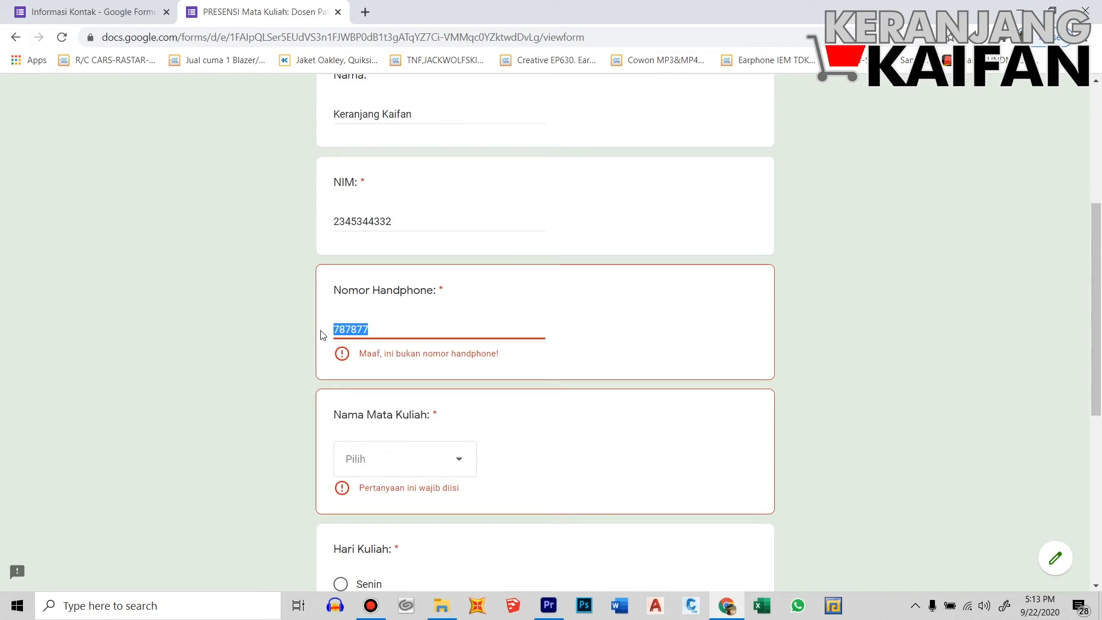
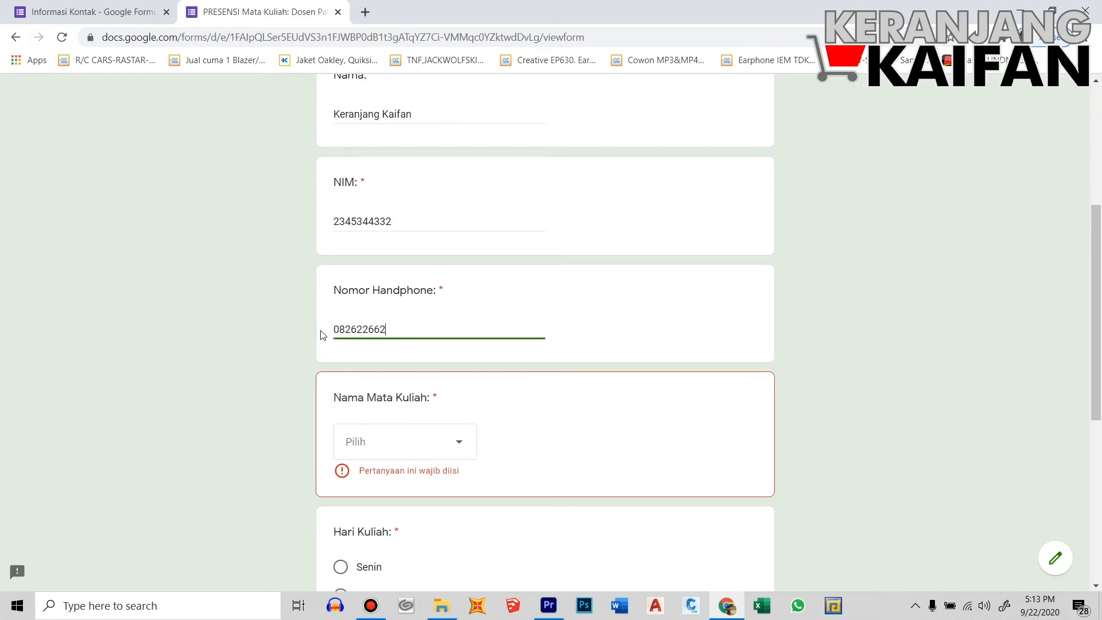
left_click(378, 442)
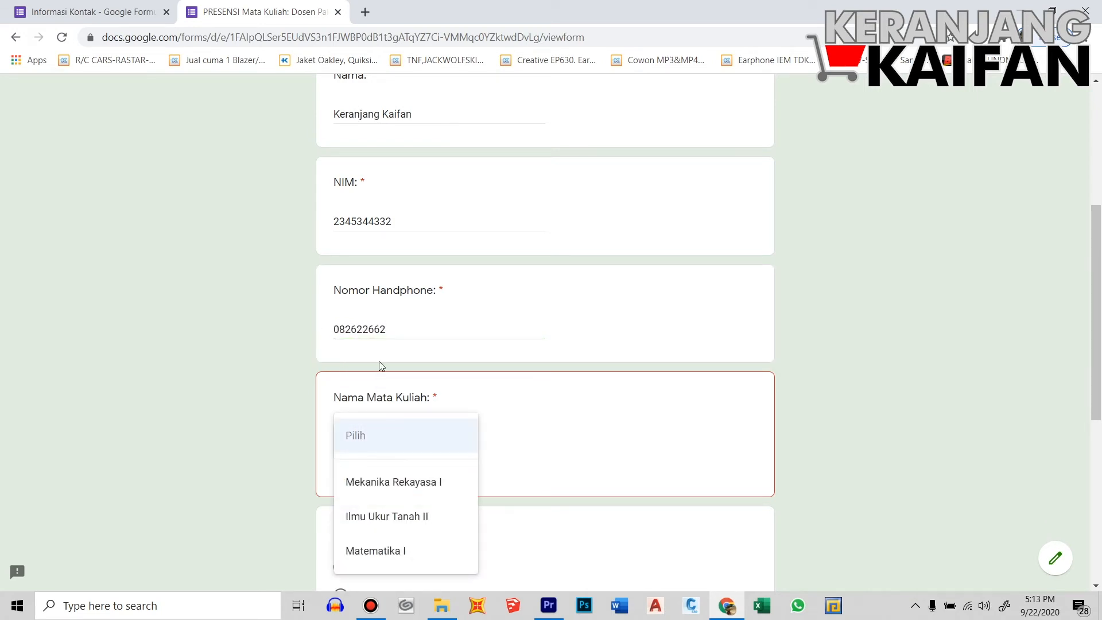
left_click(340, 330)
key("BackSpace")
type("2")
left_click(380, 443)
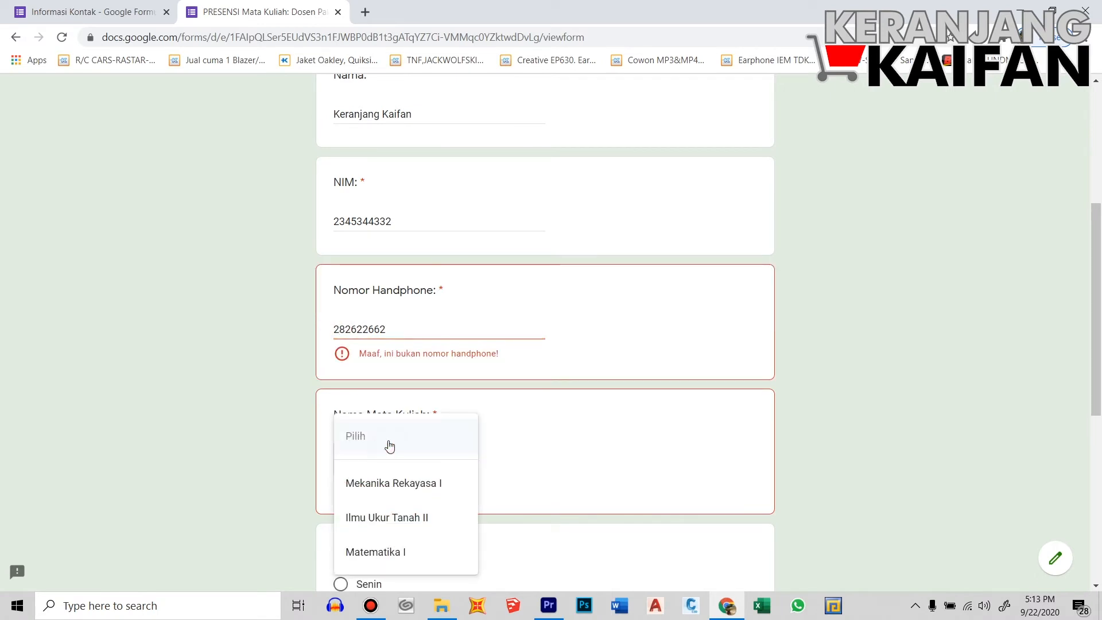
left_click(340, 330)
key("BackSpace")
type("0")
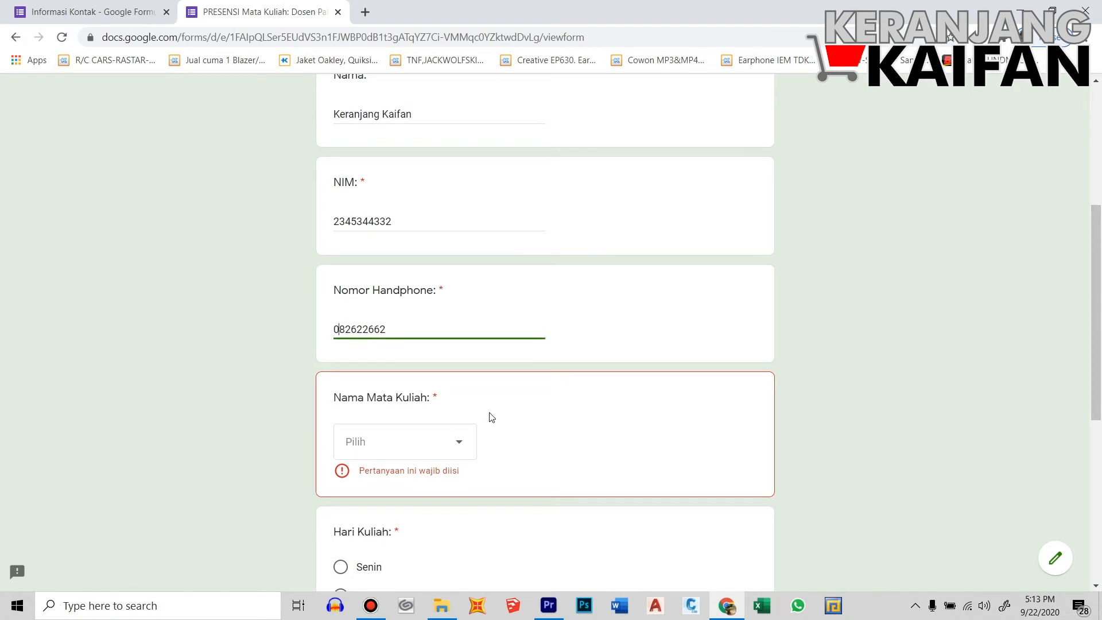
Choose Matematika I, Selasa and 10:30, then submit the response
scroll(492, 417, "down", 2)
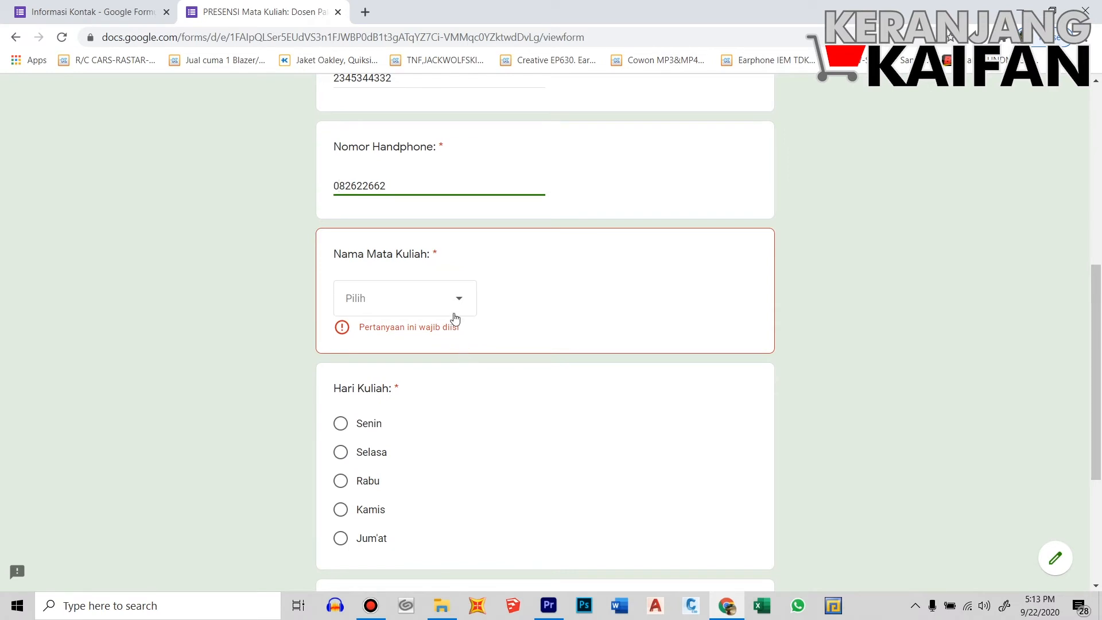
left_click(458, 302)
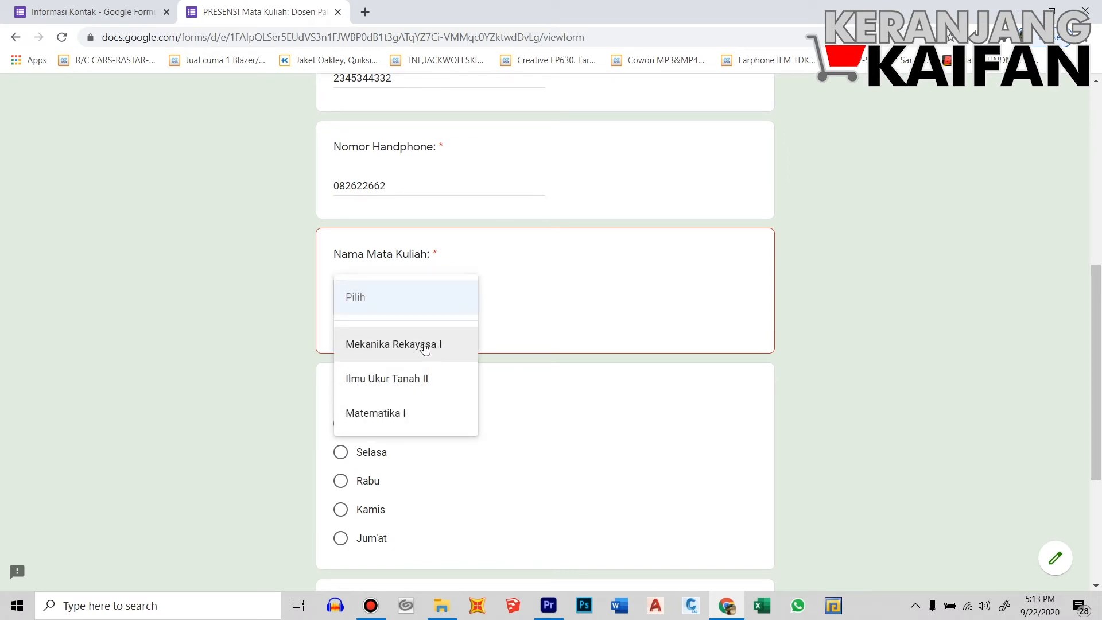
left_click(398, 421)
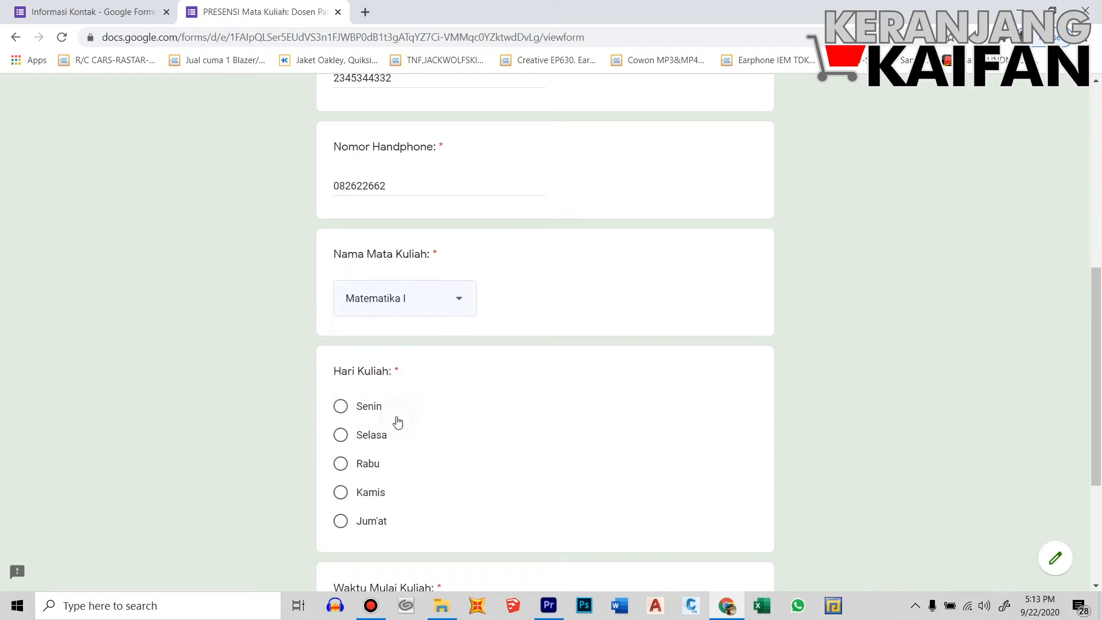
scroll(475, 456, "down", 1)
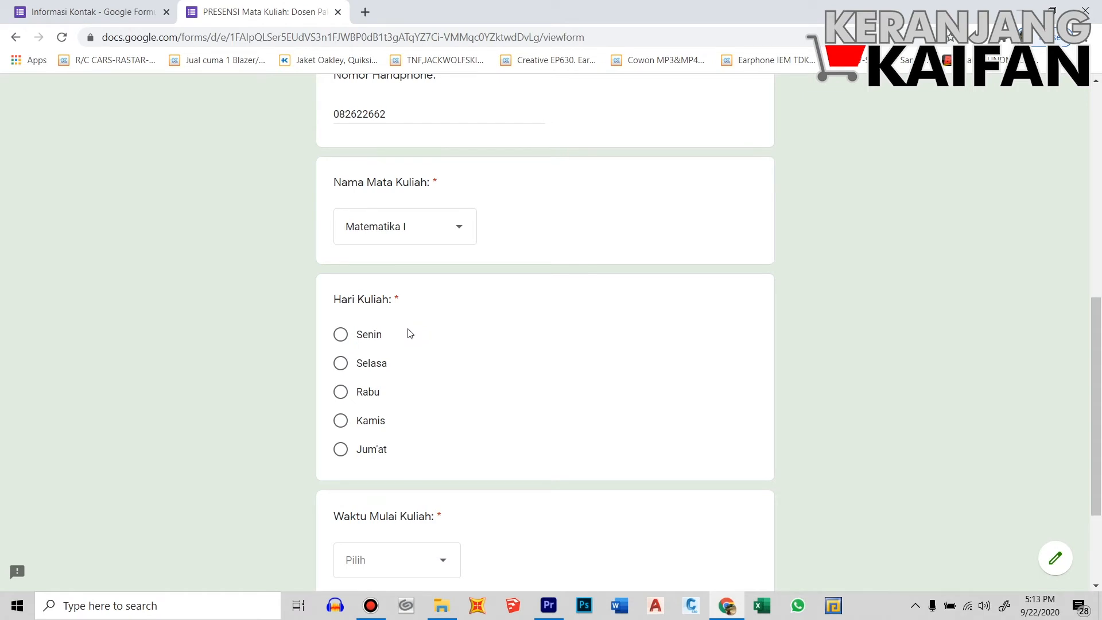
left_click(345, 364)
scroll(515, 420, "down", 2)
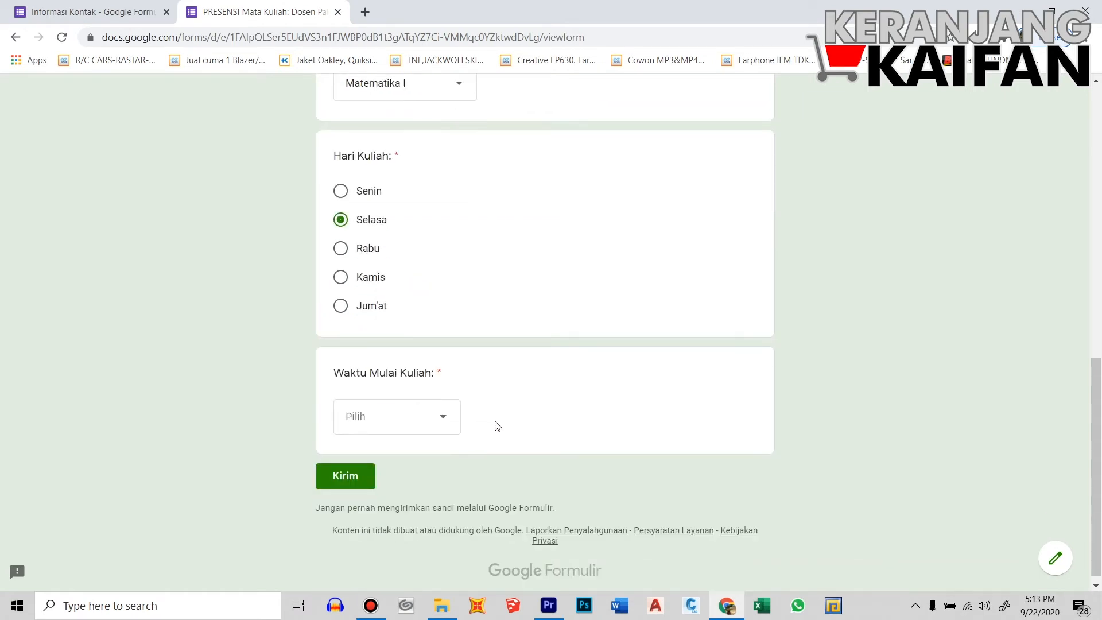
left_click(443, 422)
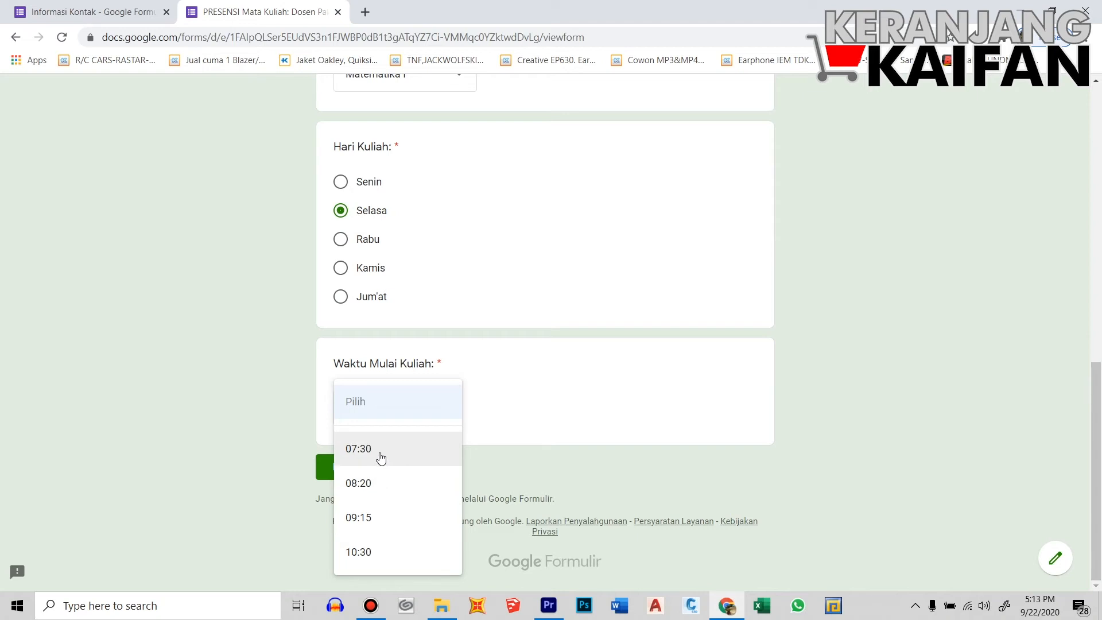
left_click(370, 560)
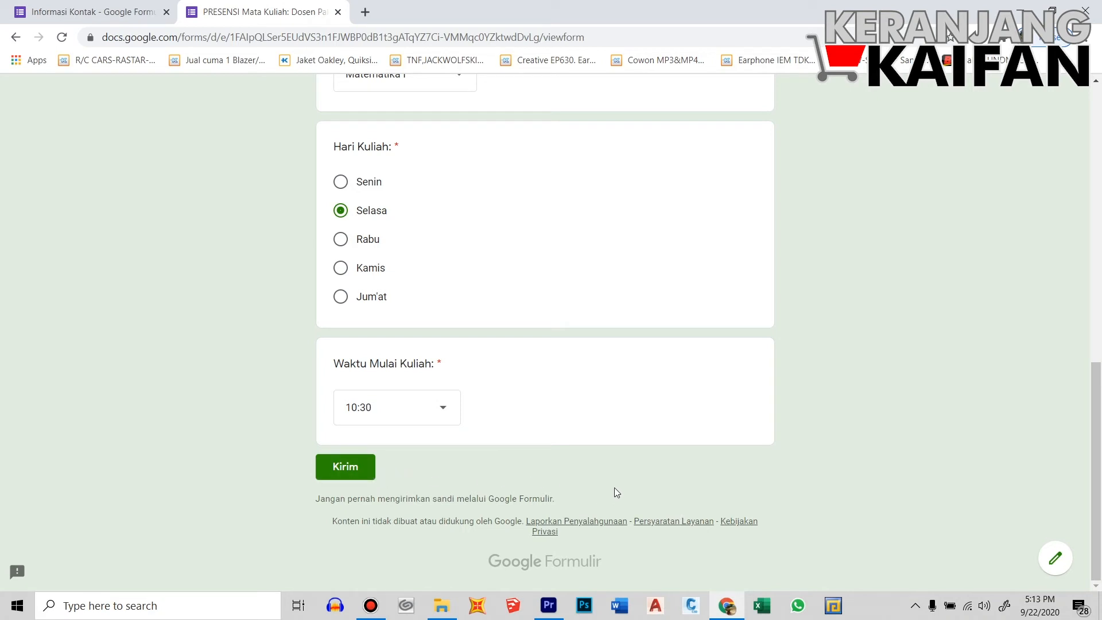
left_click(352, 469)
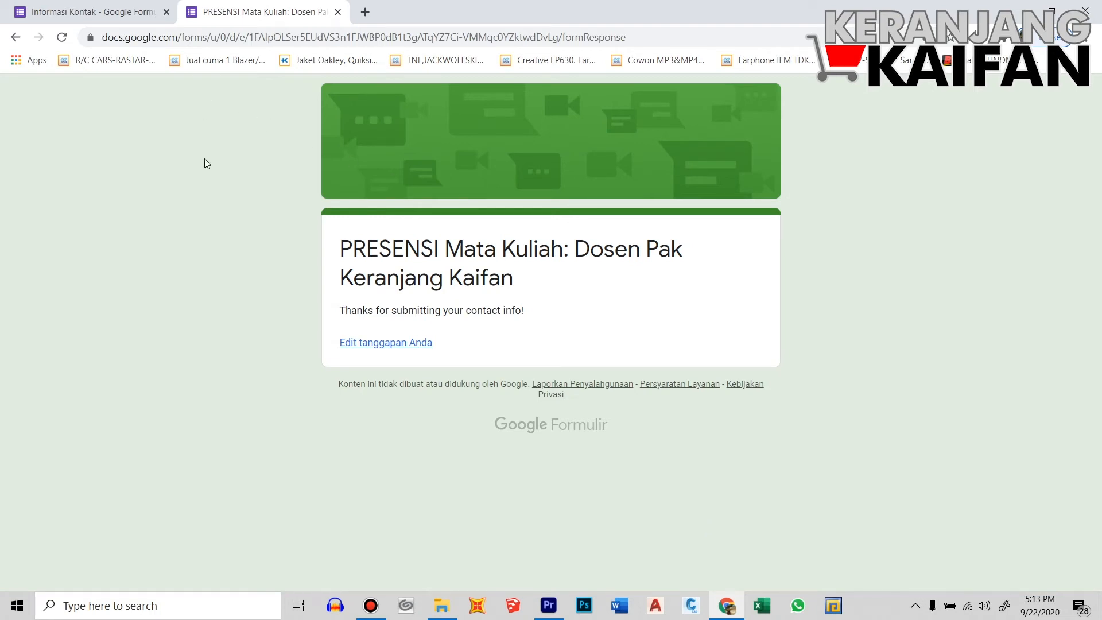
Back in the Informasi Kontak editor, close the sharing dialog and review the 1-response summary
left_click(90, 18)
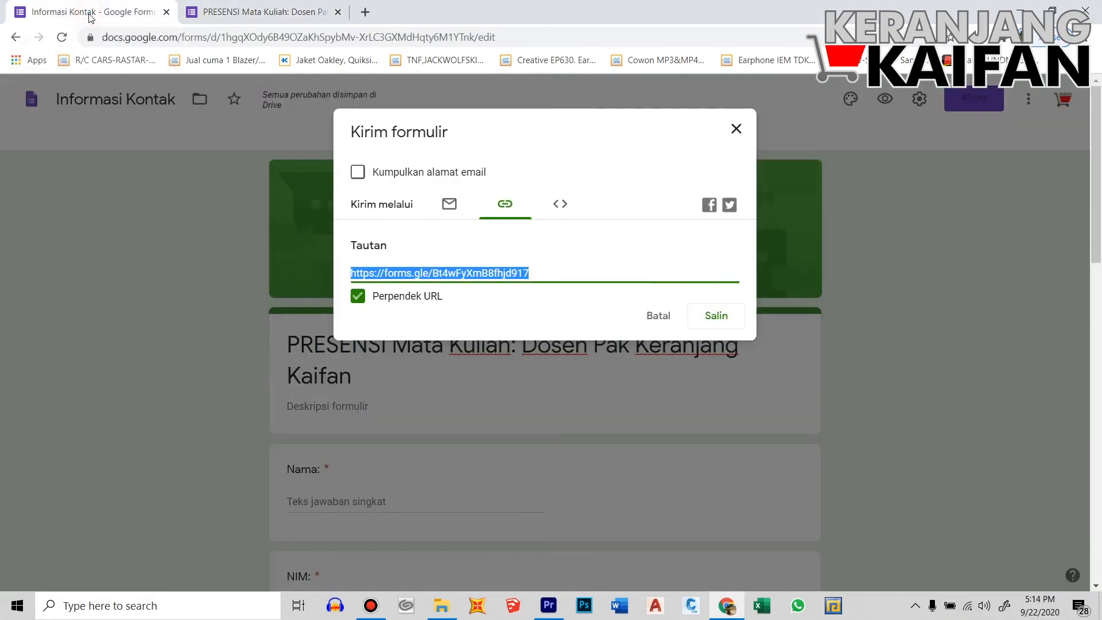
left_click(736, 129)
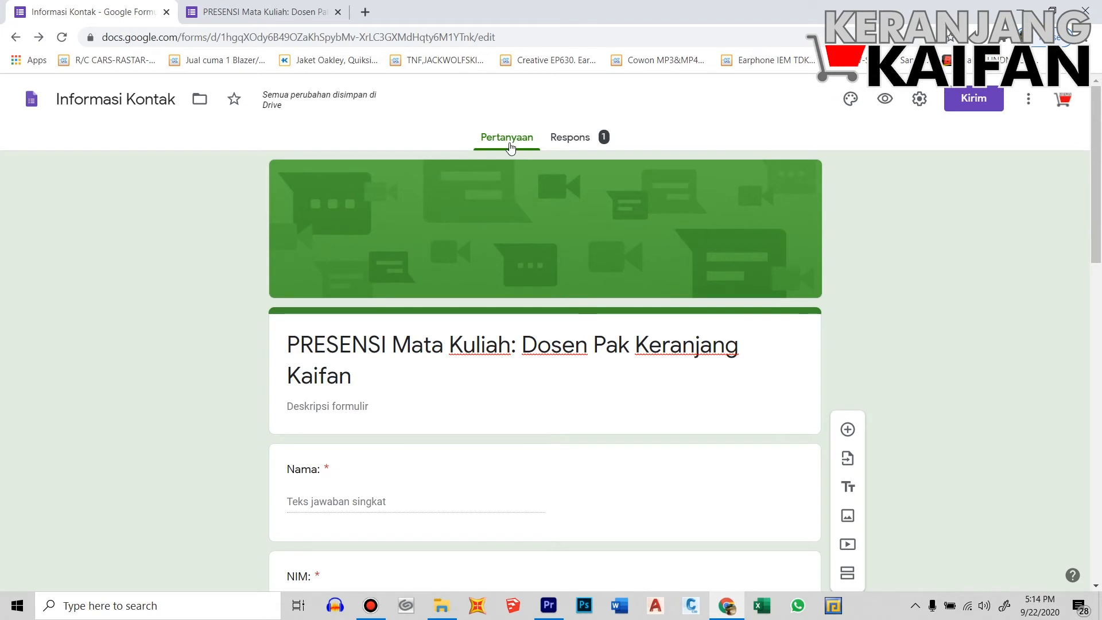
scroll(534, 475, "down", 6)
scroll(551, 477, "up", 6)
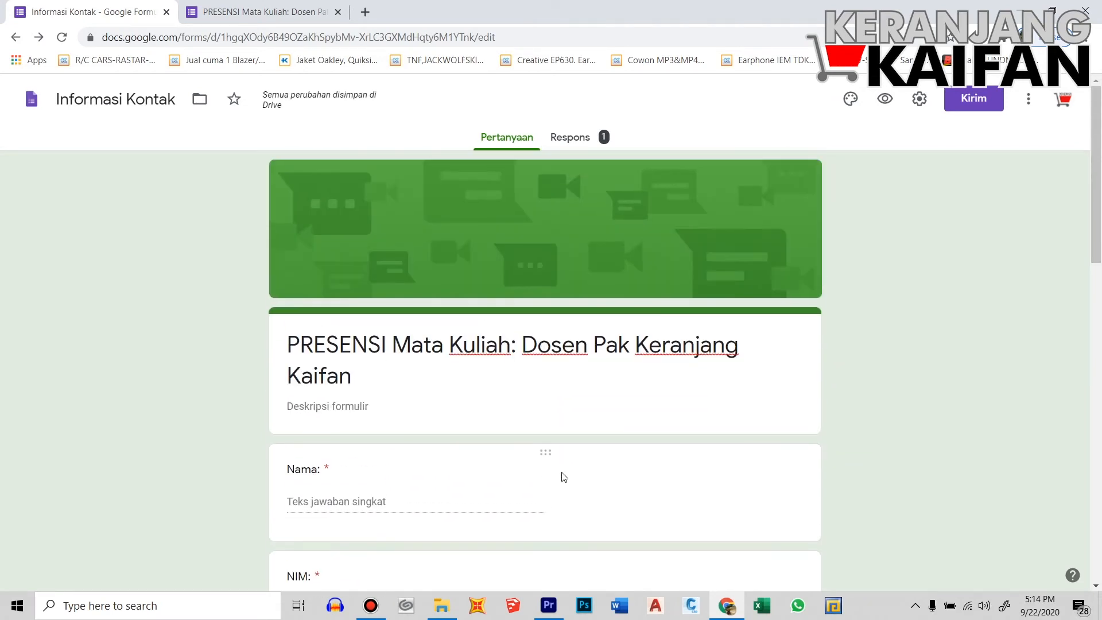
left_click(568, 139)
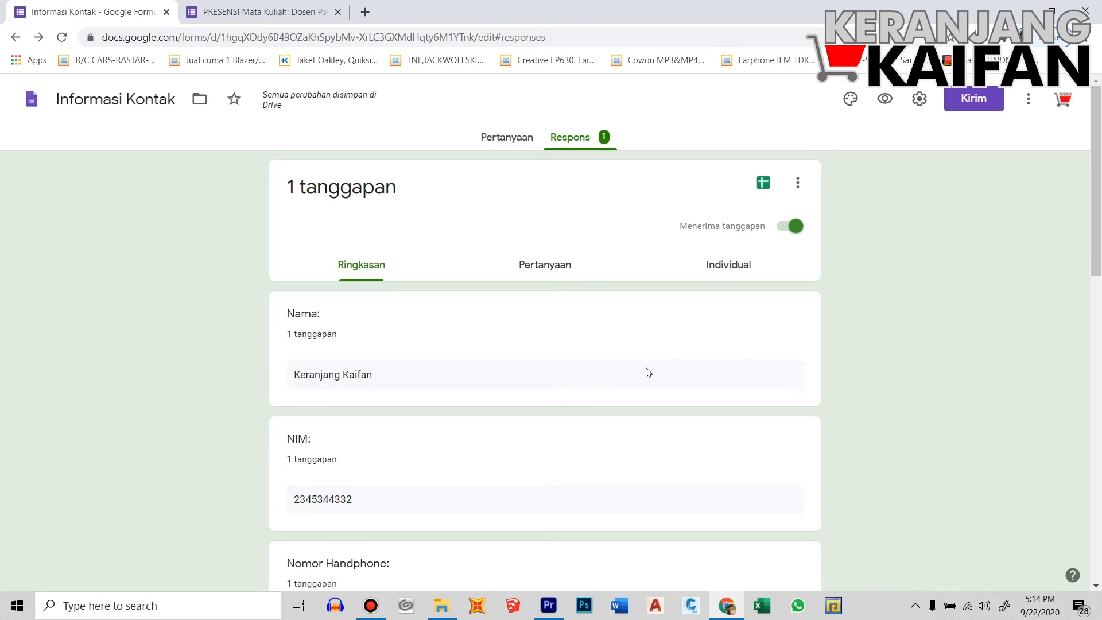
scroll(528, 422, "down", 1)
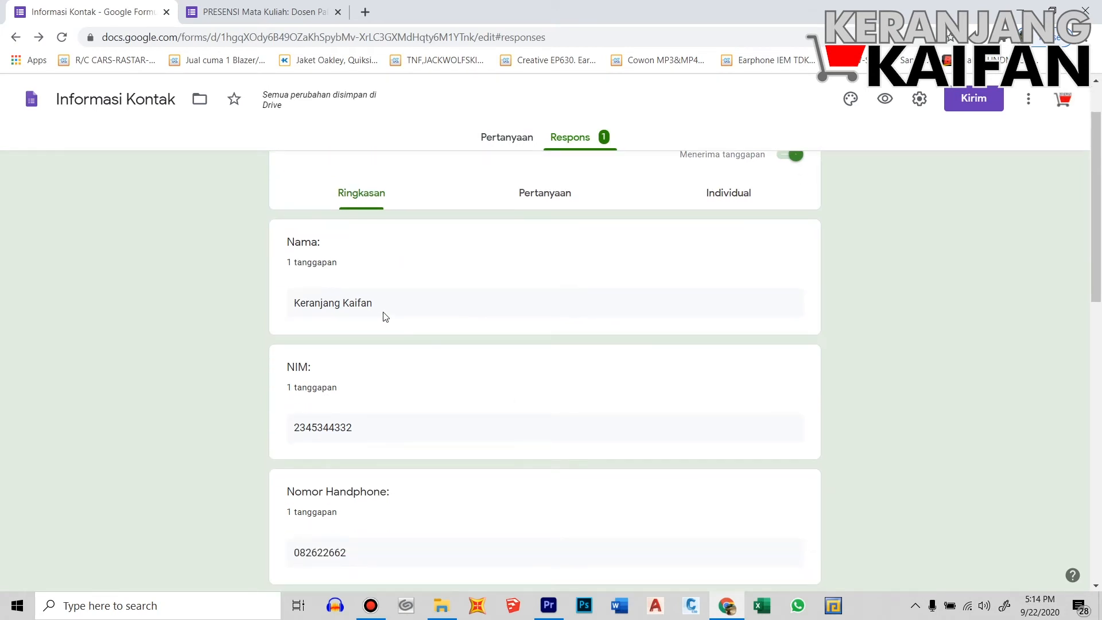
scroll(411, 371, "down", 3)
scroll(574, 460, "down", 2)
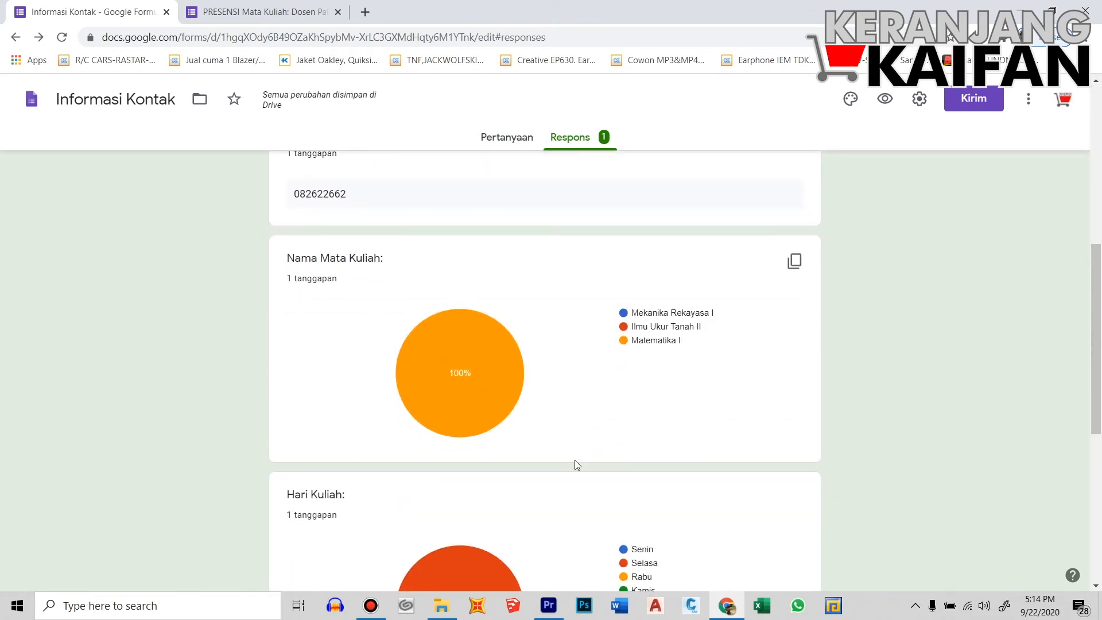
scroll(577, 465, "down", 4)
scroll(659, 472, "up", 10)
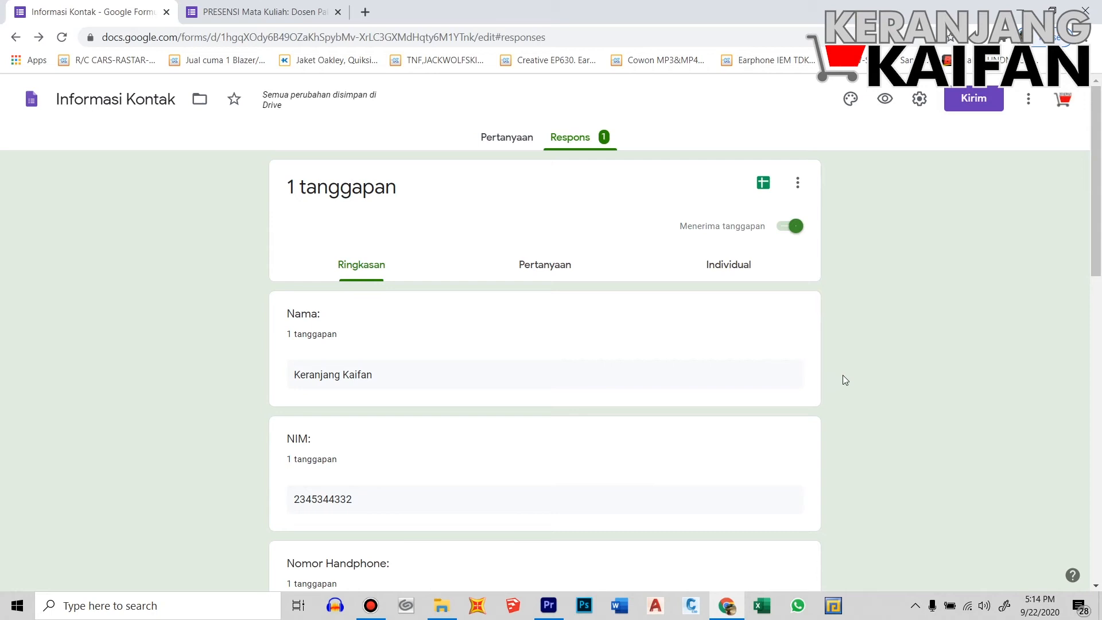
Create the new linked spreadsheet 'Informasi Kontak (Respons)' and dismiss its edit-history tip
left_click(763, 185)
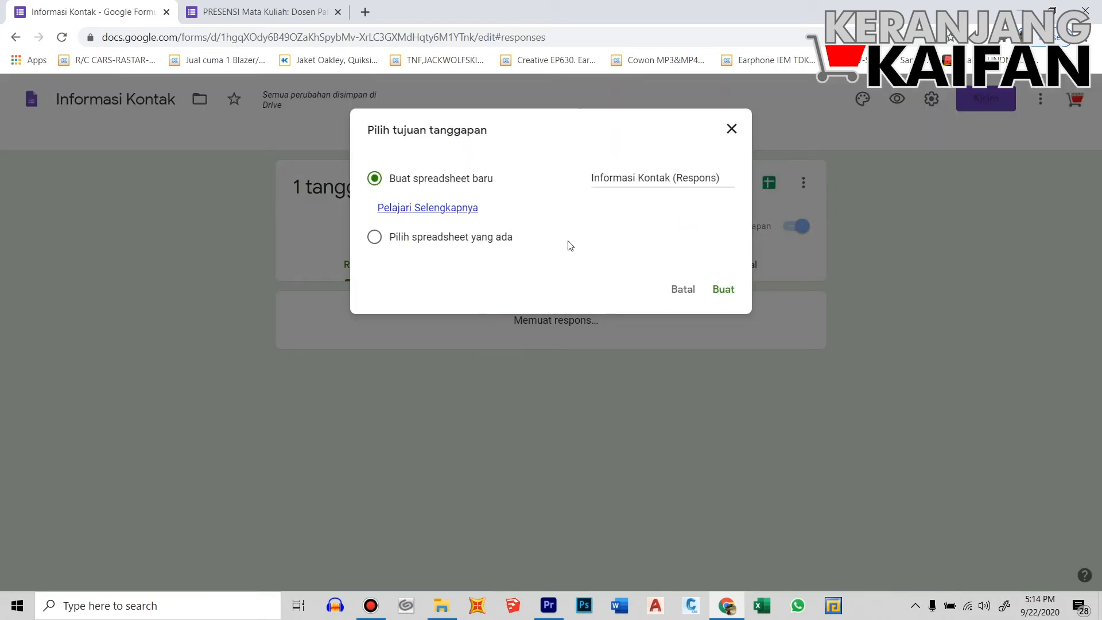
left_click(724, 291)
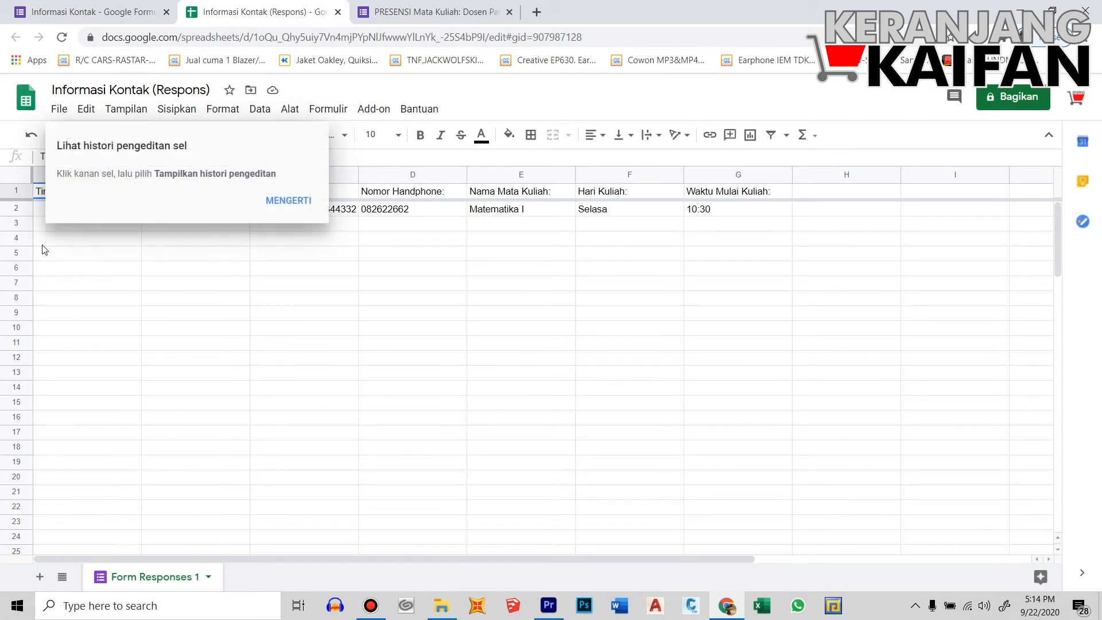
left_click(285, 212)
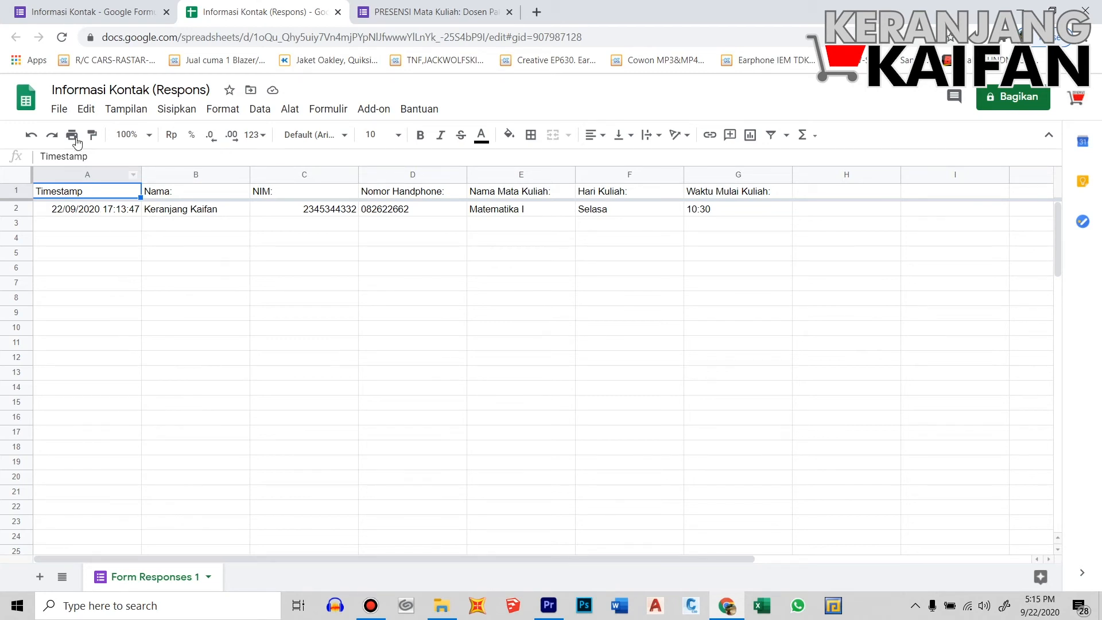
Open the File menu of the response spreadsheet
left_click(60, 110)
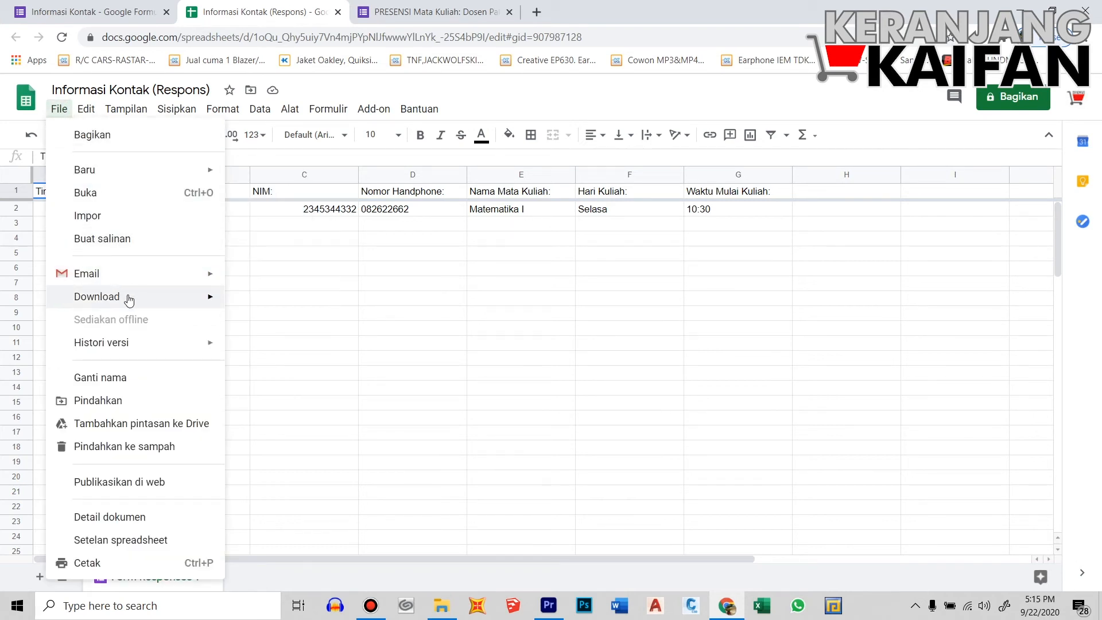
Download the spreadsheet via File > Download as Microsoft Excel (.xlsx)
mouse_move(129, 299)
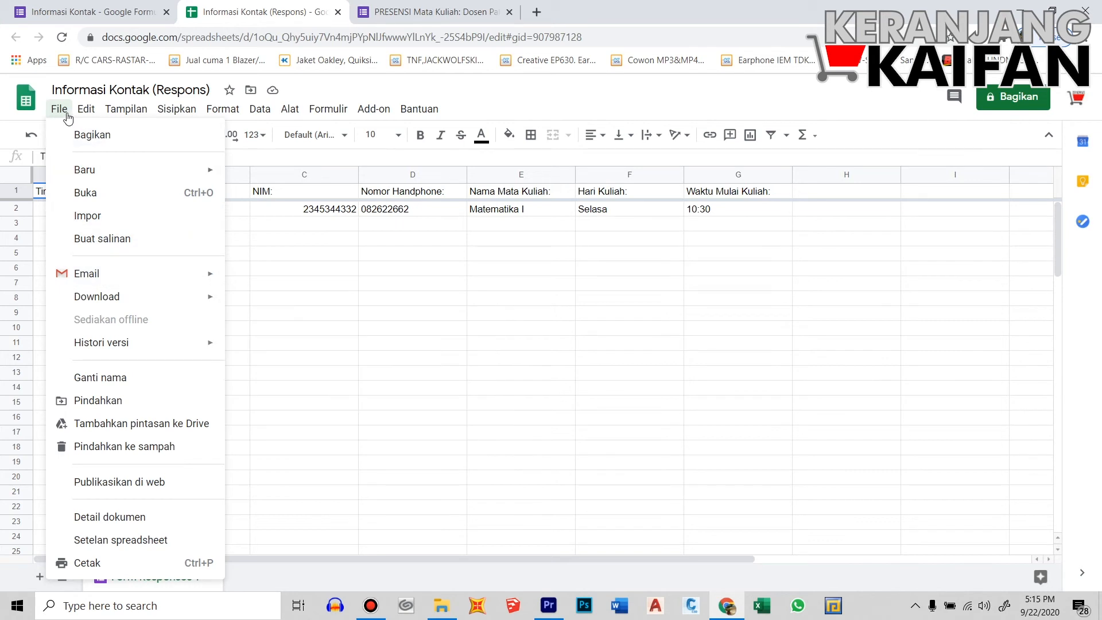
mouse_move(167, 297)
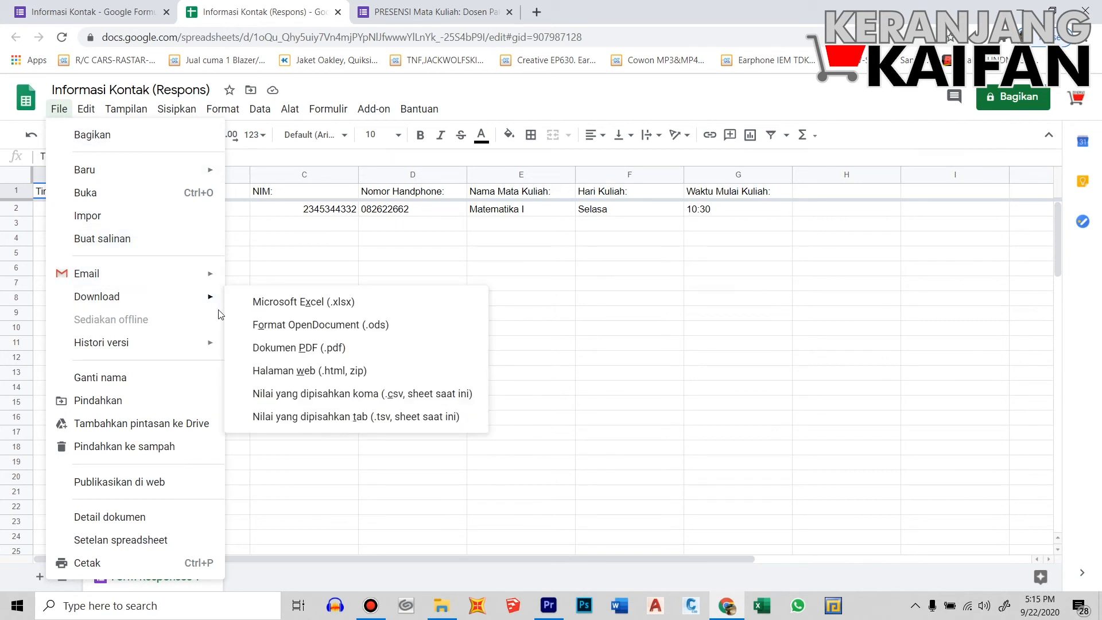
left_click(277, 306)
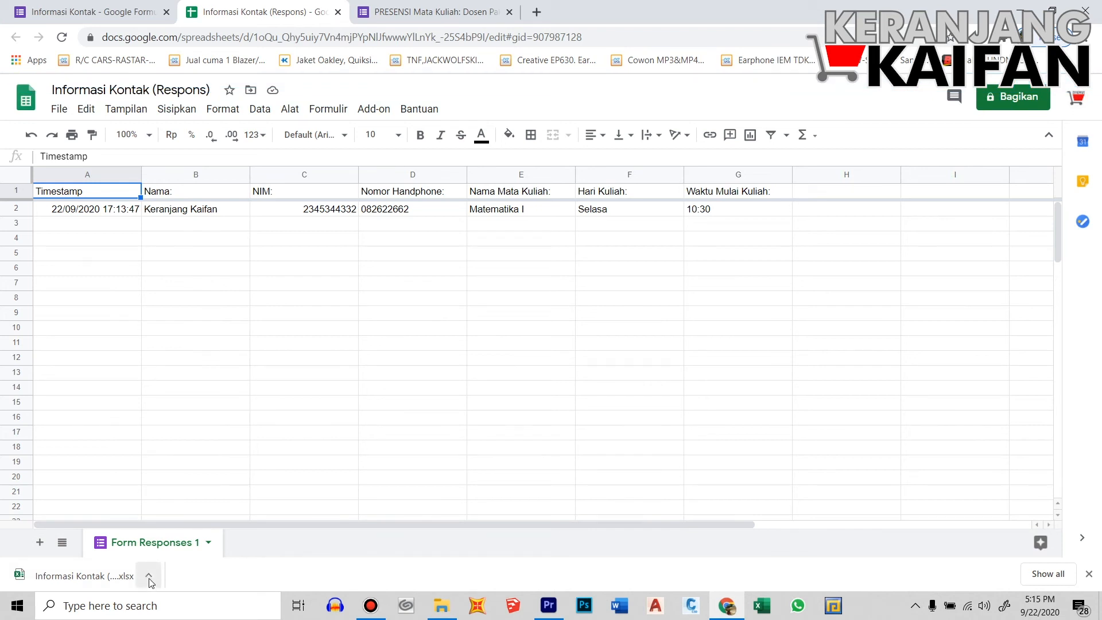
left_click(94, 579)
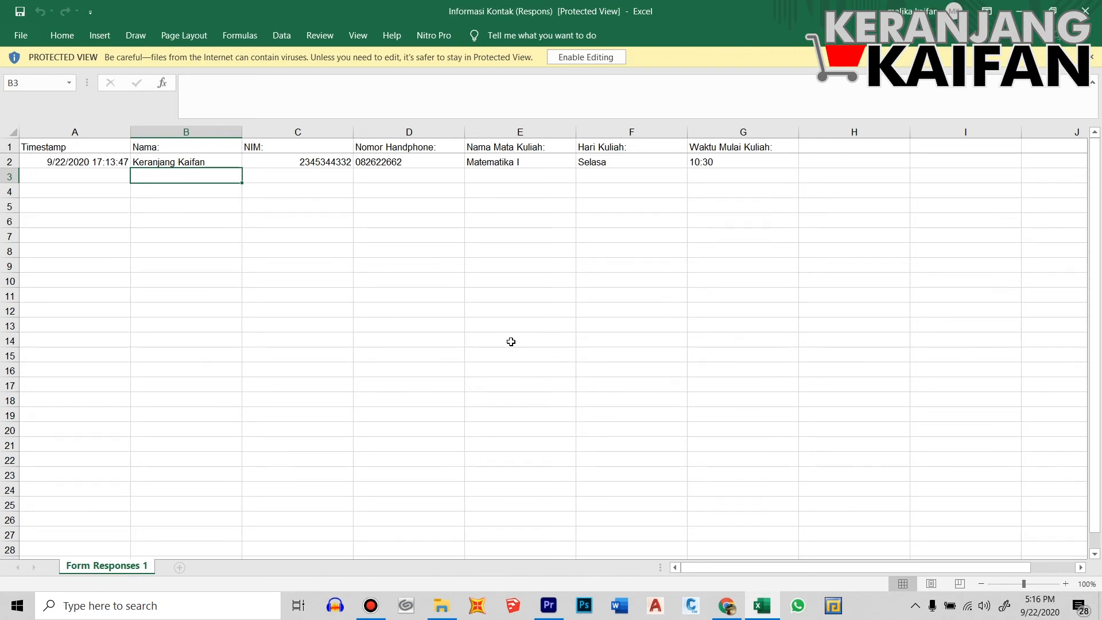
left_click(724, 608)
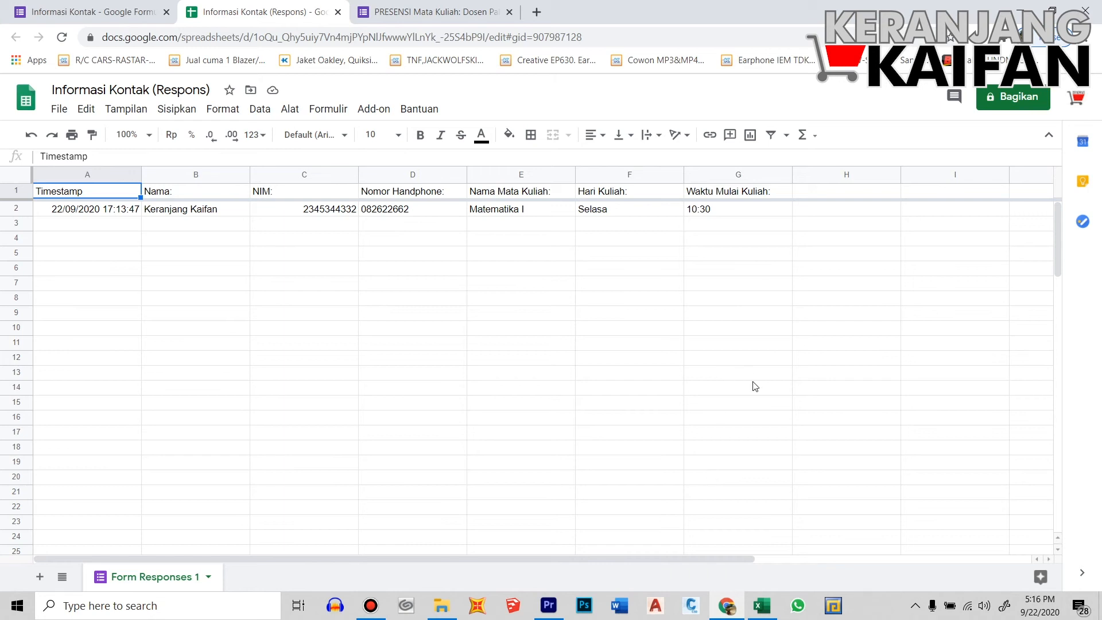
Go to bit.ly in a new browser tab
left_click(536, 11)
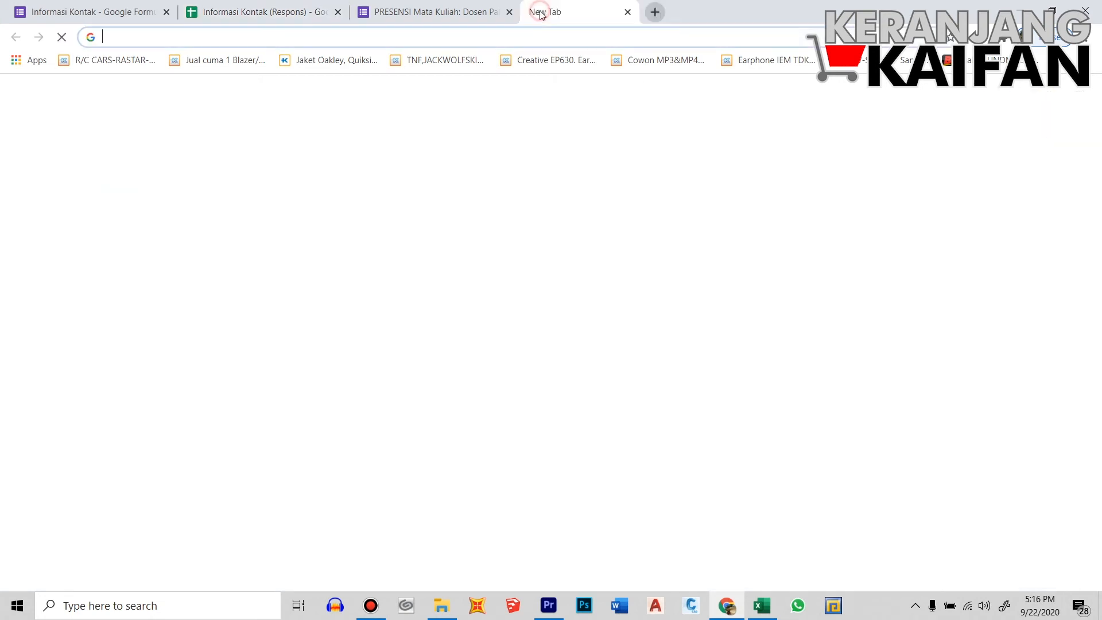
left_click(551, 38)
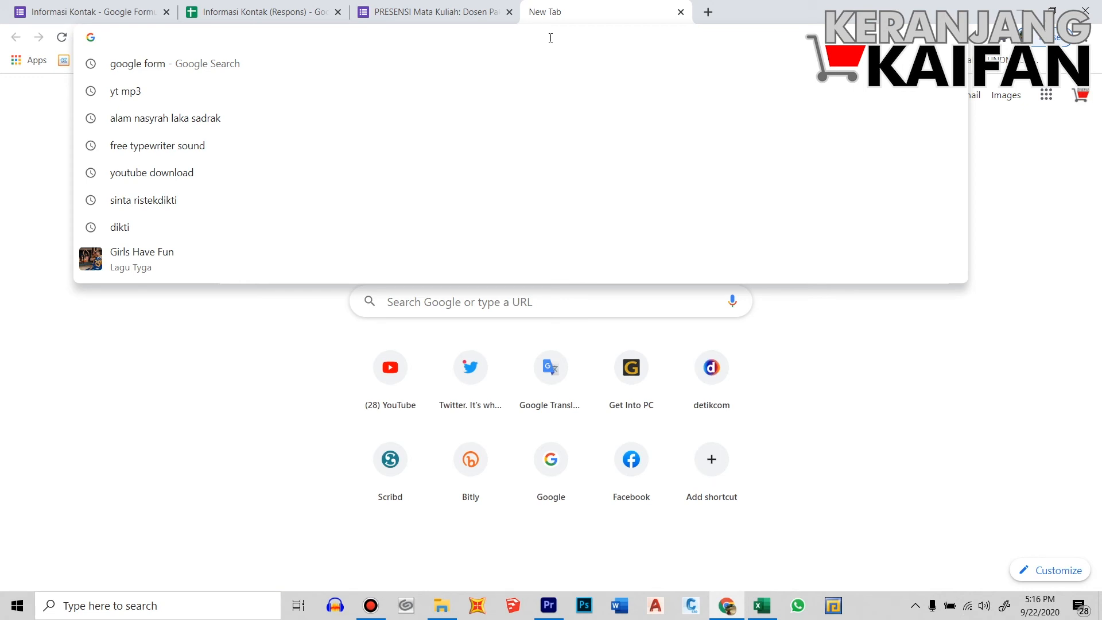
type("bit")
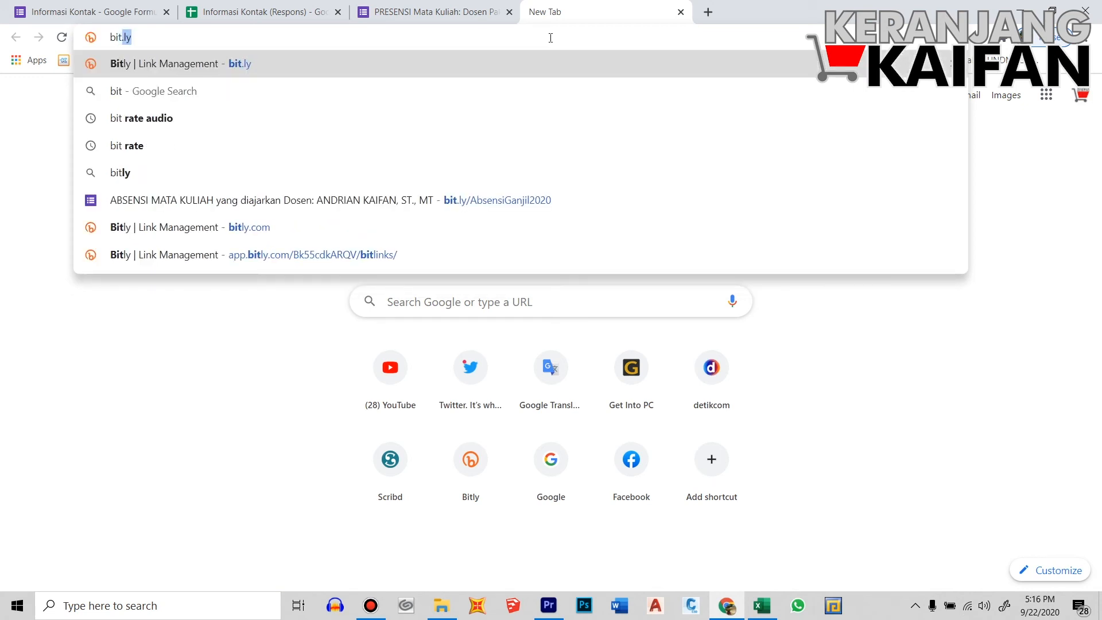
type(".ly")
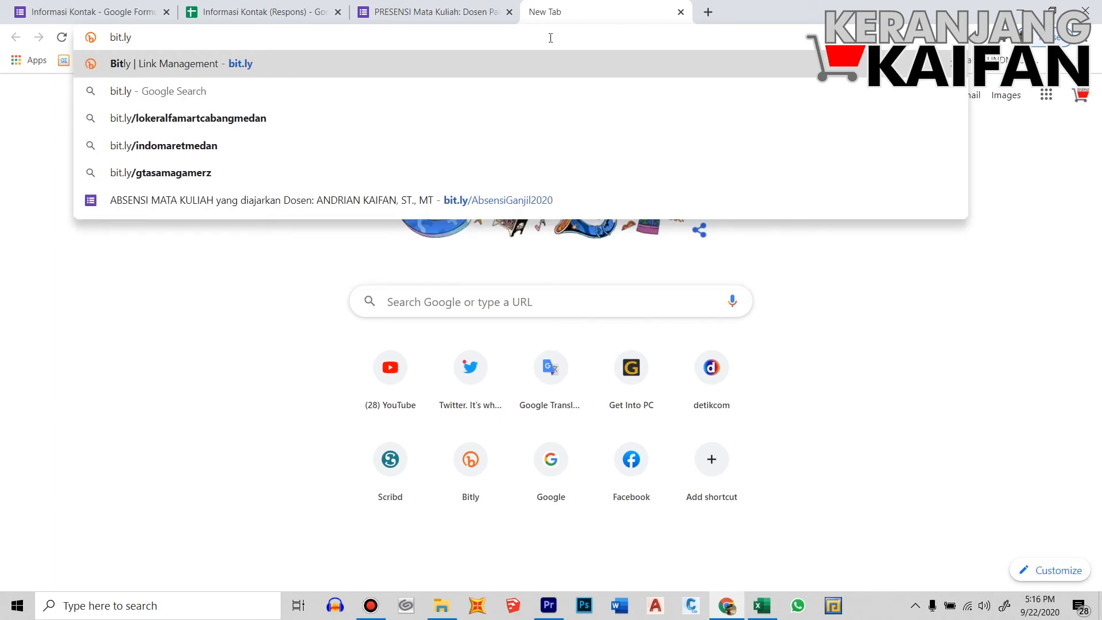
key("Return")
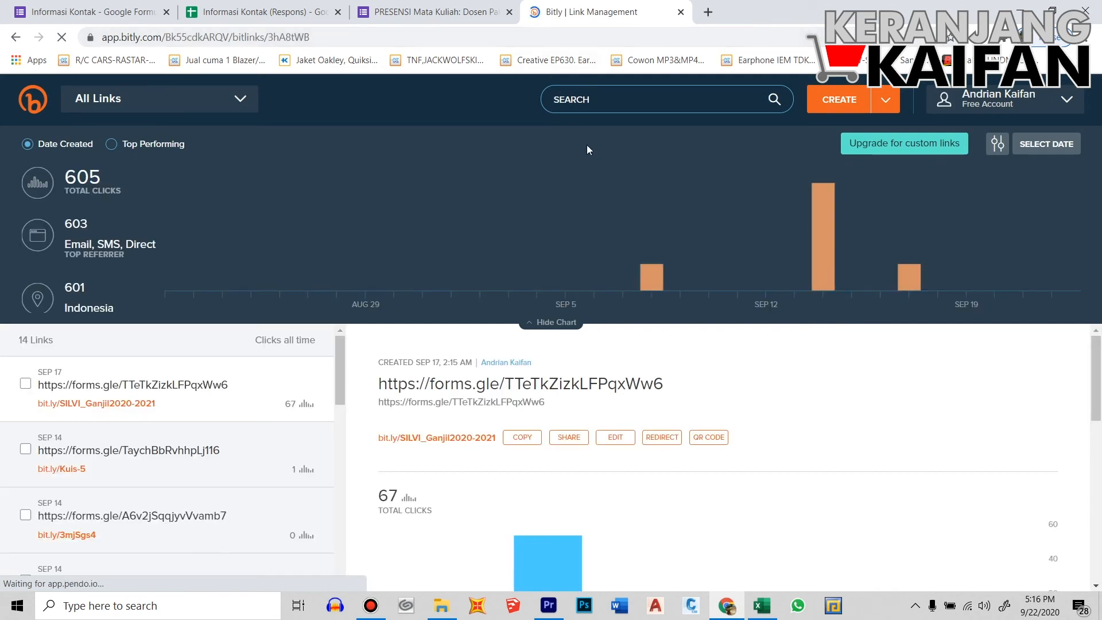
Log out of Bitly and sign up for a new Bitly account with a different Google account
left_click(1066, 100)
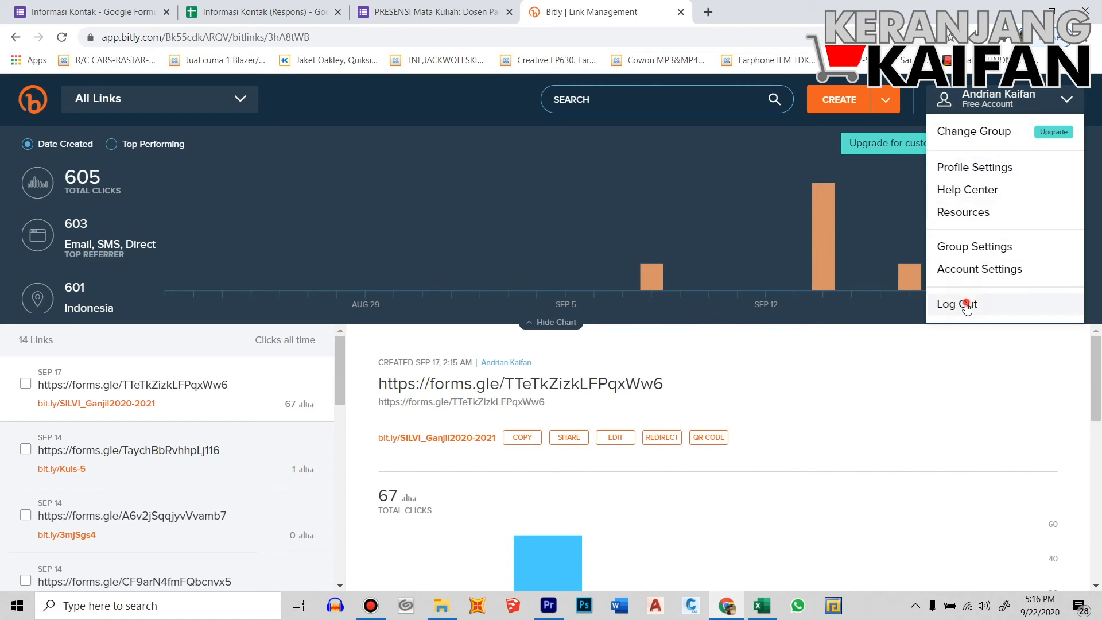
left_click(998, 304)
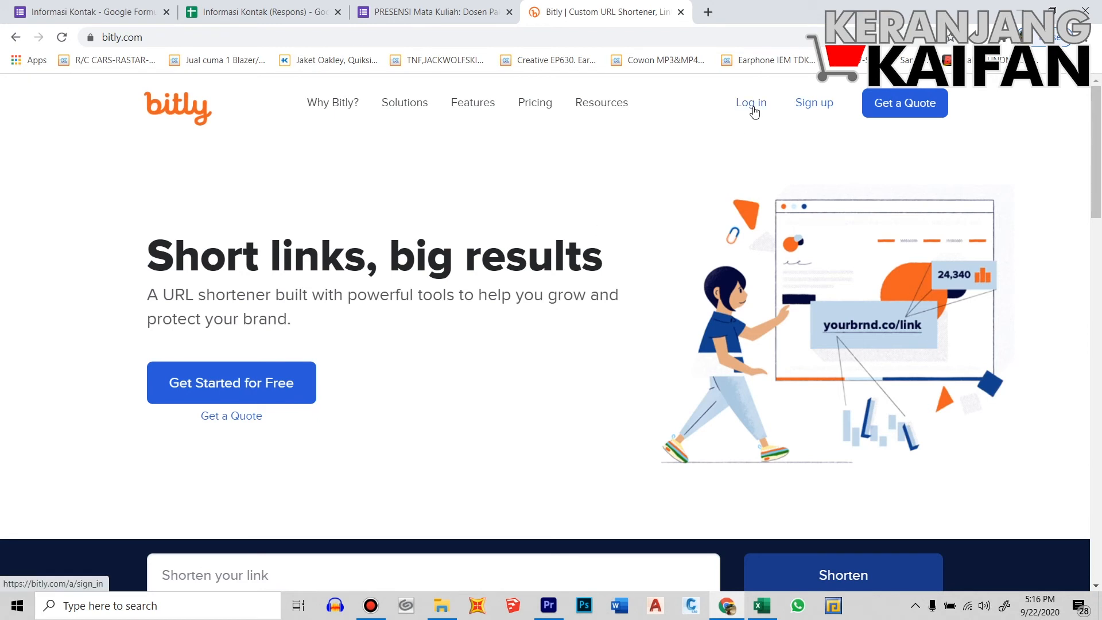
left_click(753, 107)
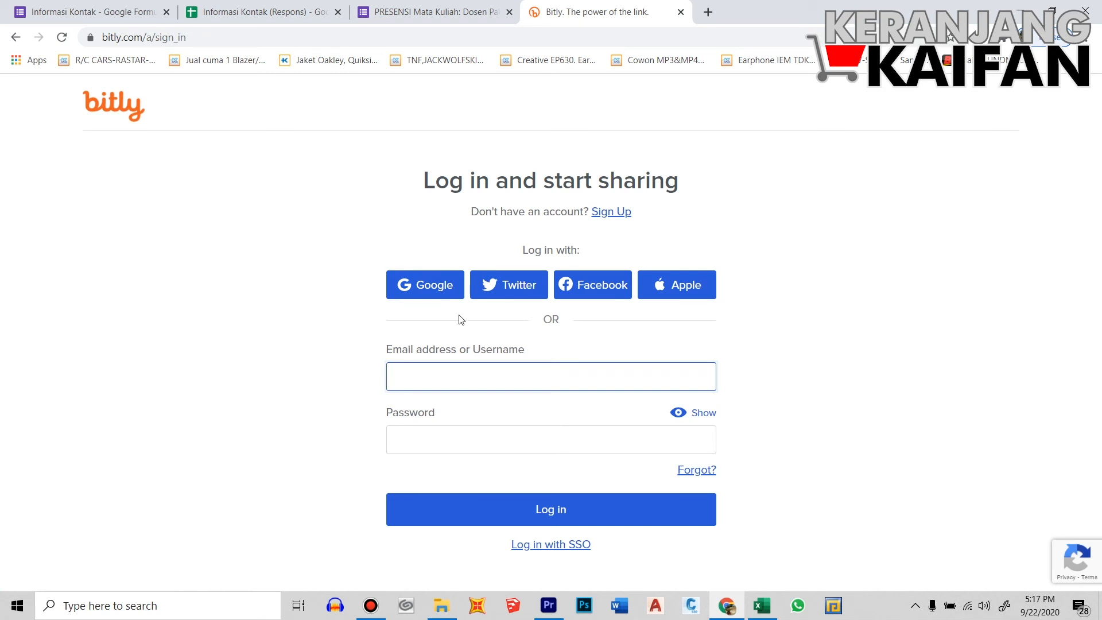
left_click(434, 289)
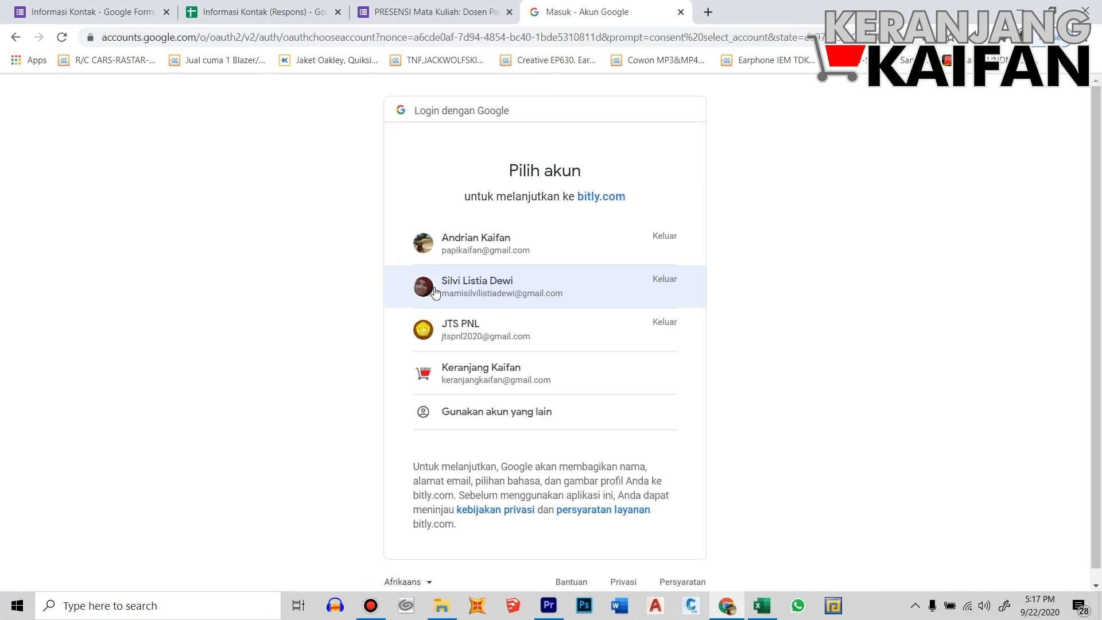
left_click(472, 370)
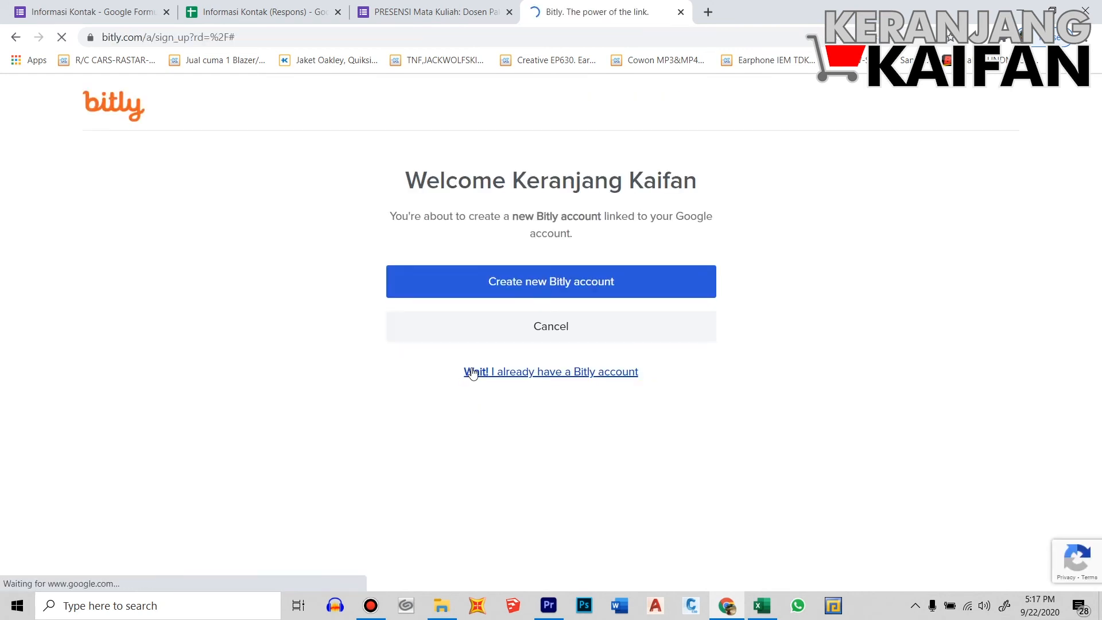
left_click(532, 284)
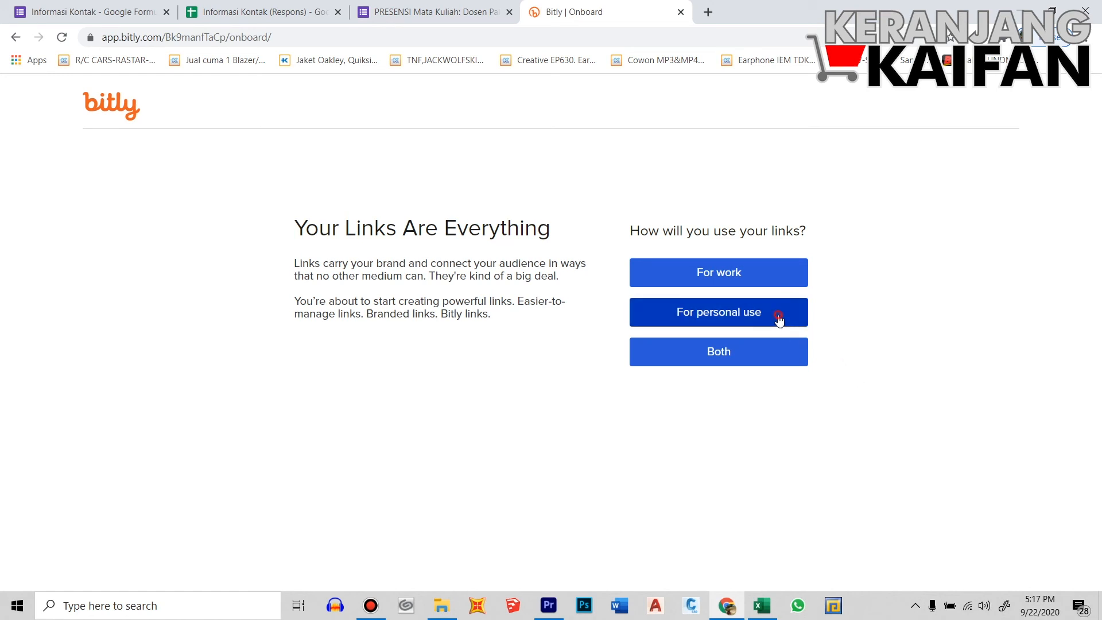
Choose personal use and fill in the account holder's first and last name
left_click(780, 319)
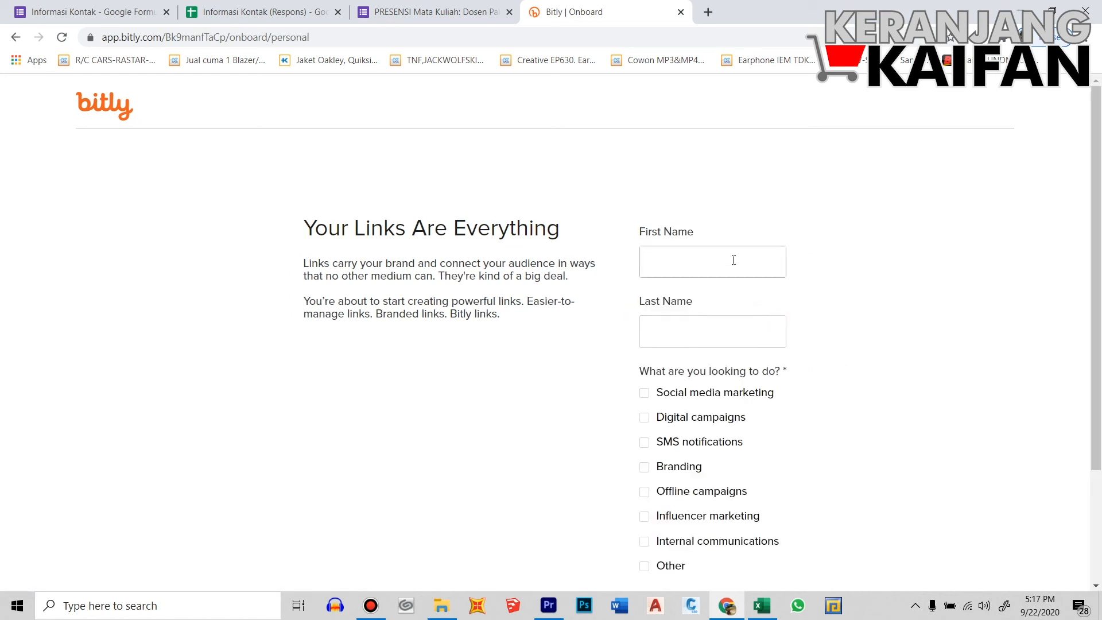
left_click(733, 260)
type("Keranjang")
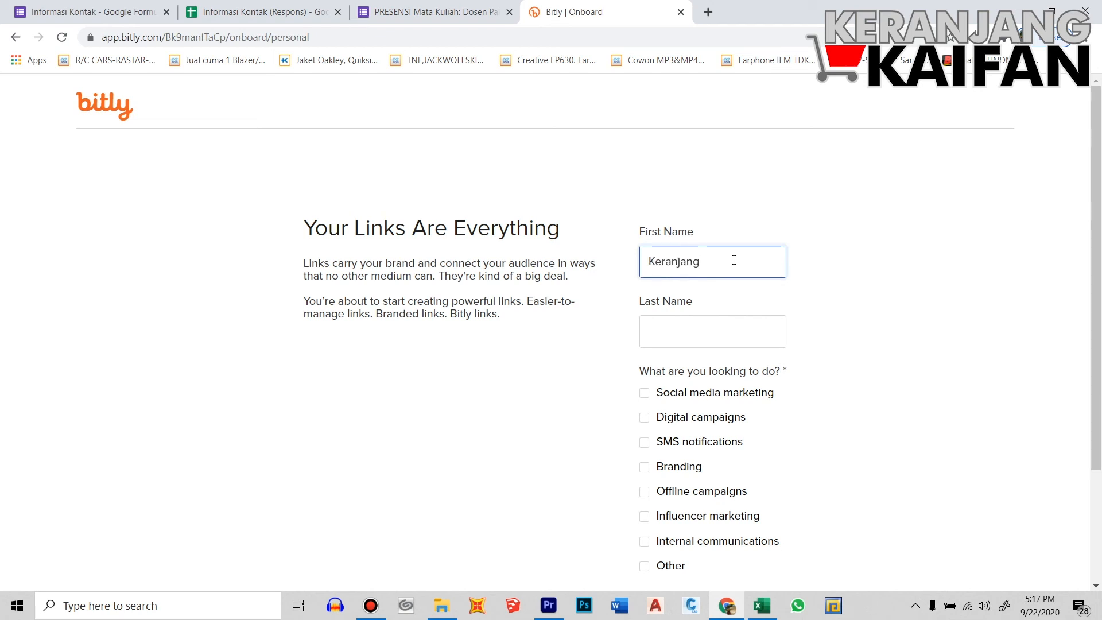
left_click(720, 330)
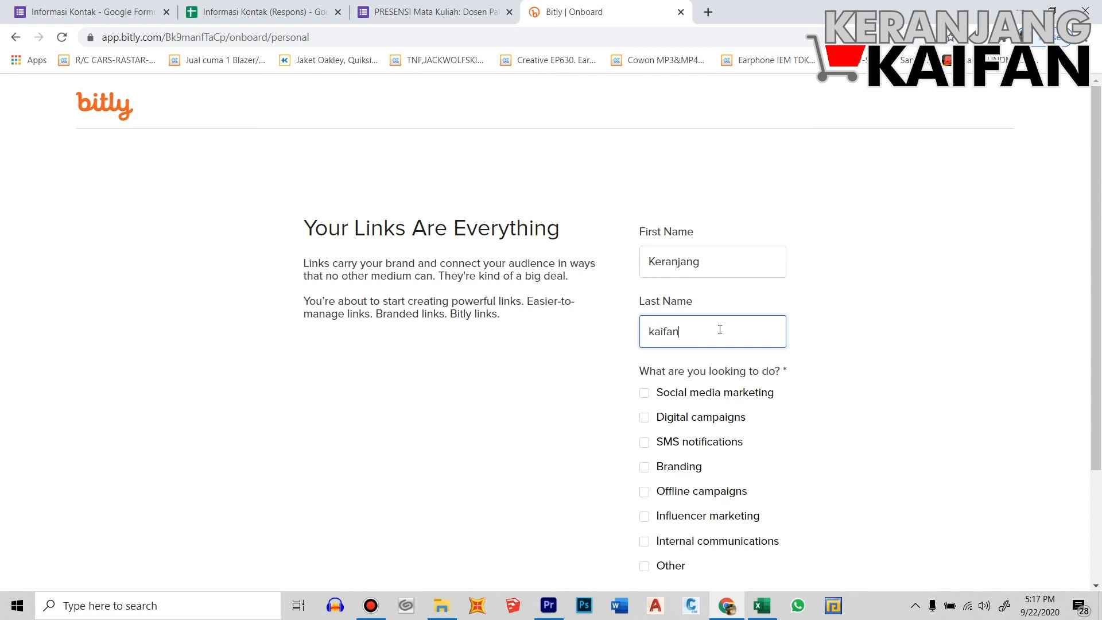
key("BackSpace")
type("K")
Select Social media marketing as the only link purpose and save the profile
scroll(739, 437, "down", 1)
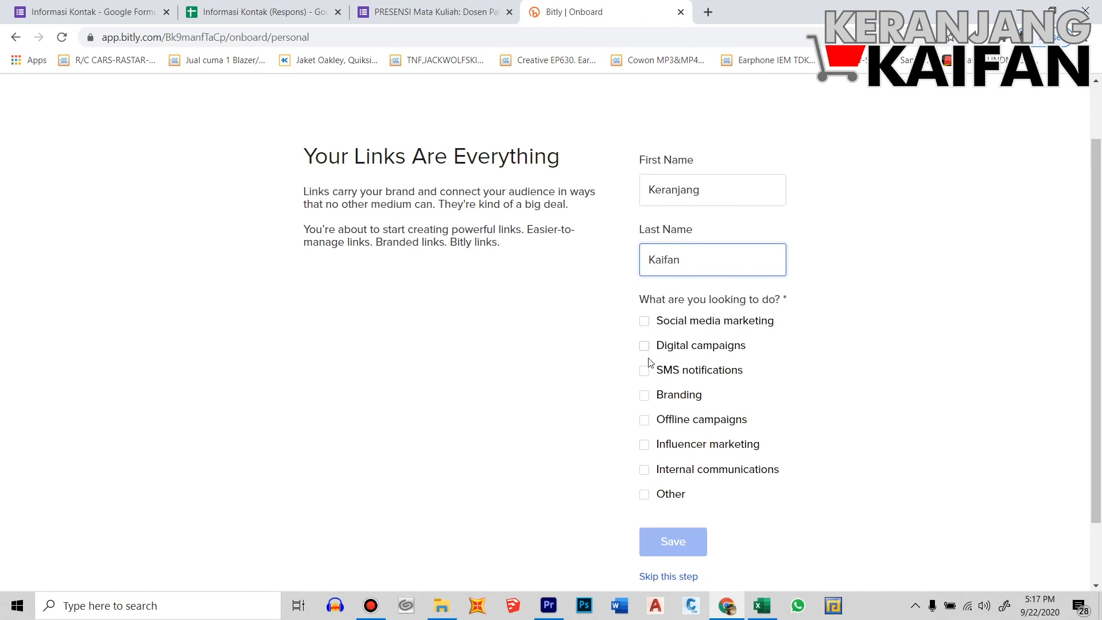
left_click(645, 494)
scroll(710, 519, "down", 2)
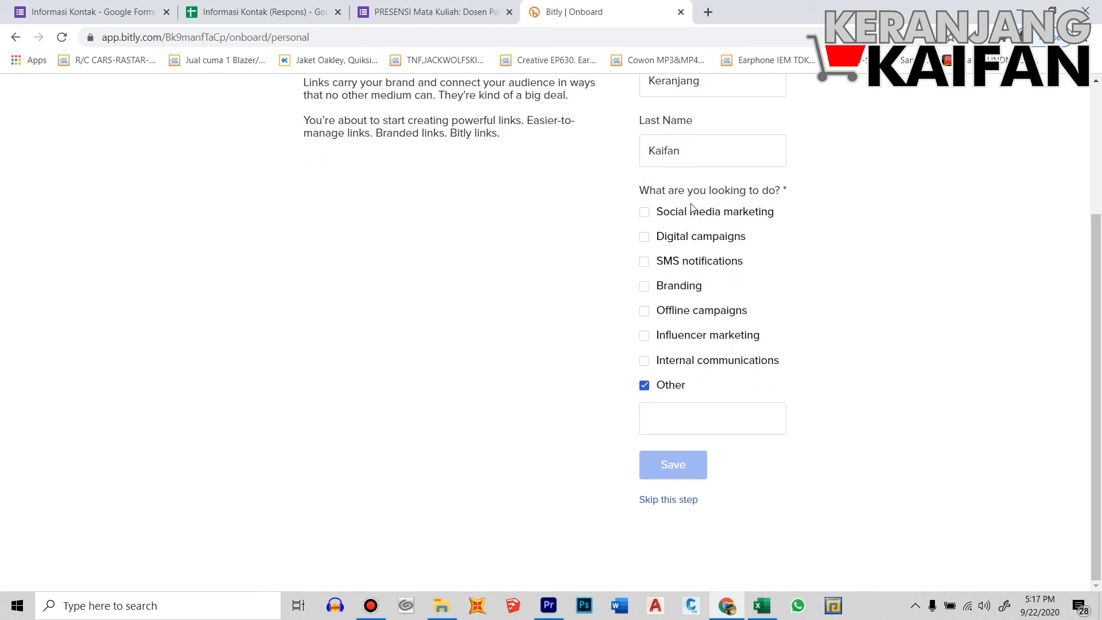
left_click(645, 213)
left_click(645, 385)
left_click(691, 467)
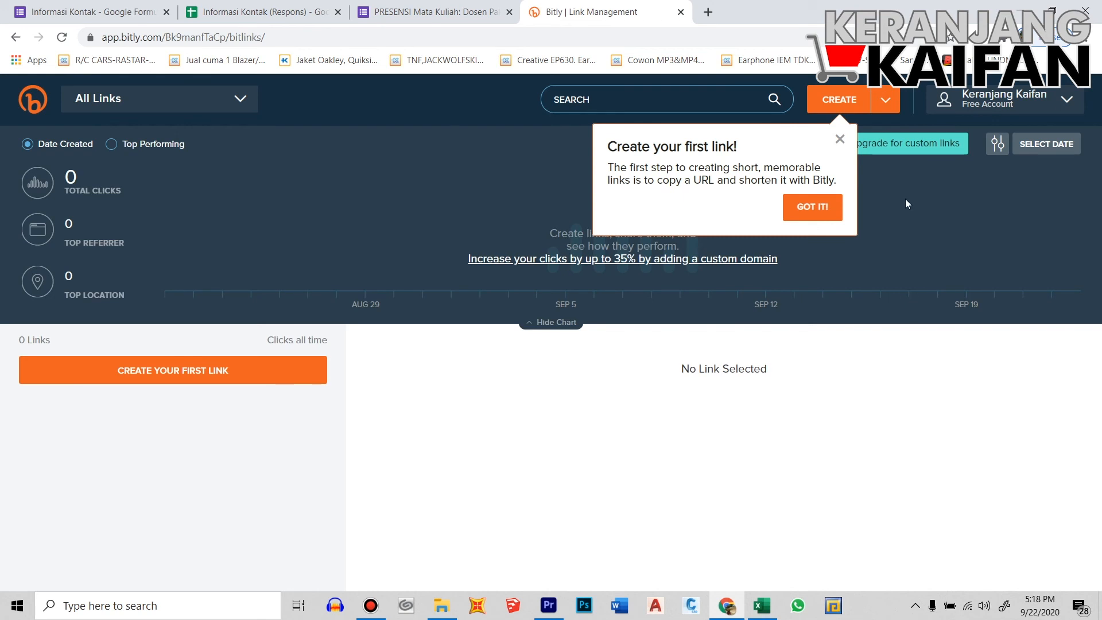
Copy the form's shortened forms.gle link from the Send form dialog for use in Bitly
left_click(842, 99)
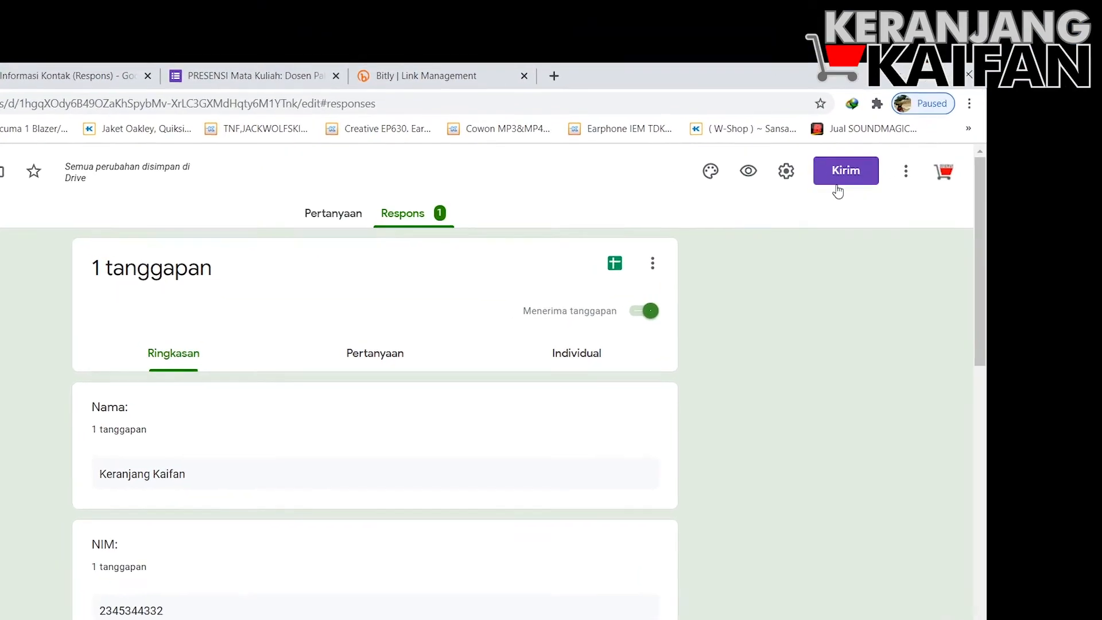
left_click(830, 178)
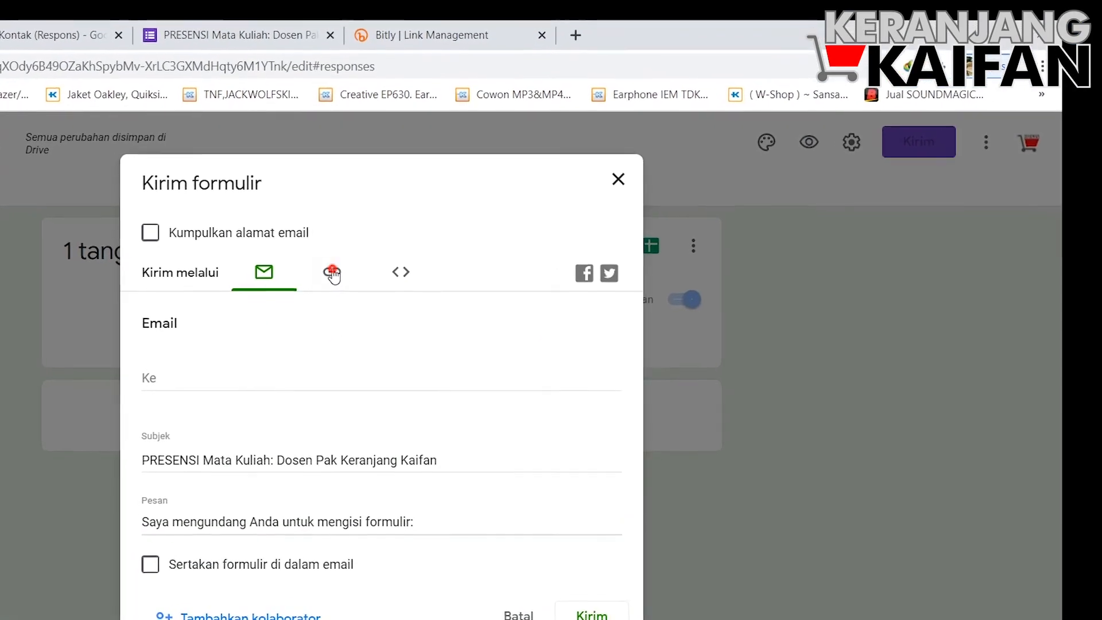
left_click(333, 276)
left_click(132, 393)
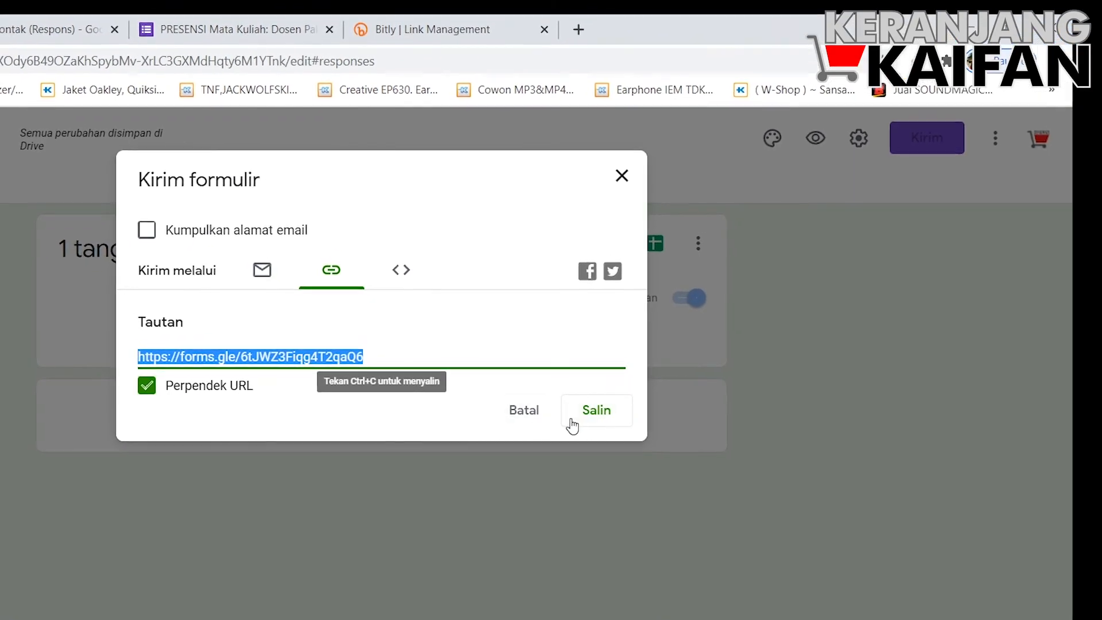
left_click(586, 414)
key("ctrl+c")
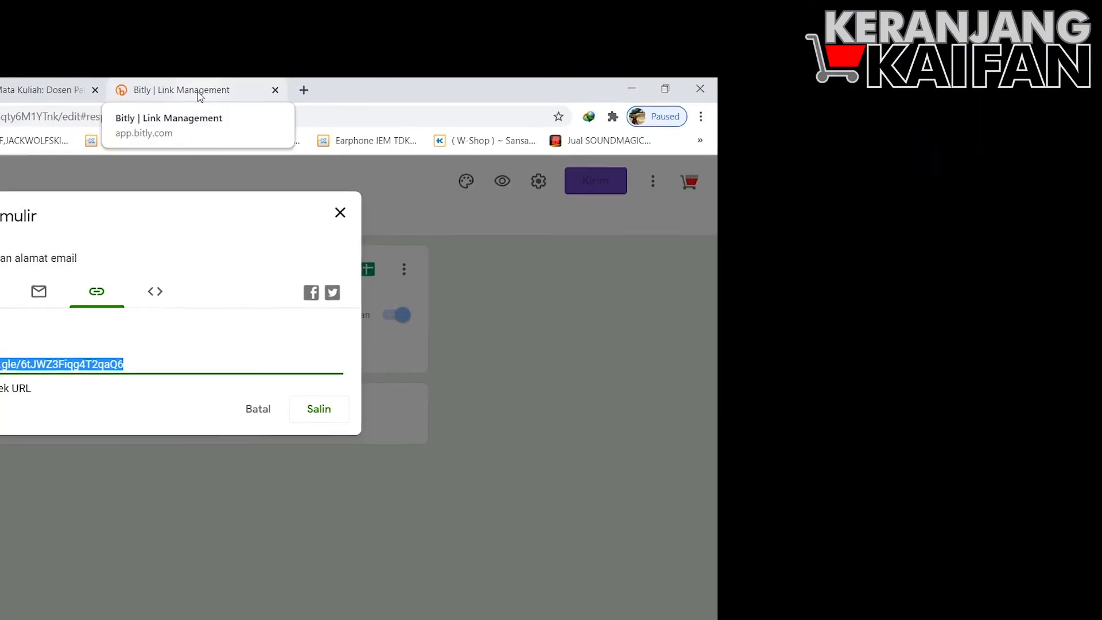
left_click(428, 69)
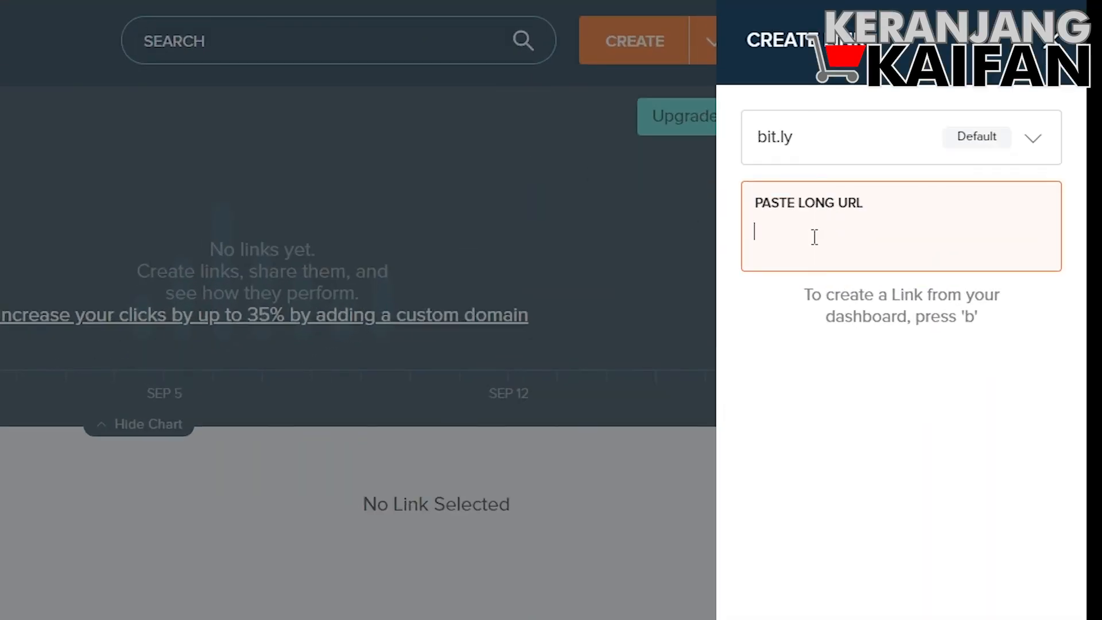
Paste the forms.gle URL into Bitly to generate bit.ly/2RQ7042 and edit its back-half
key("ctrl+v")
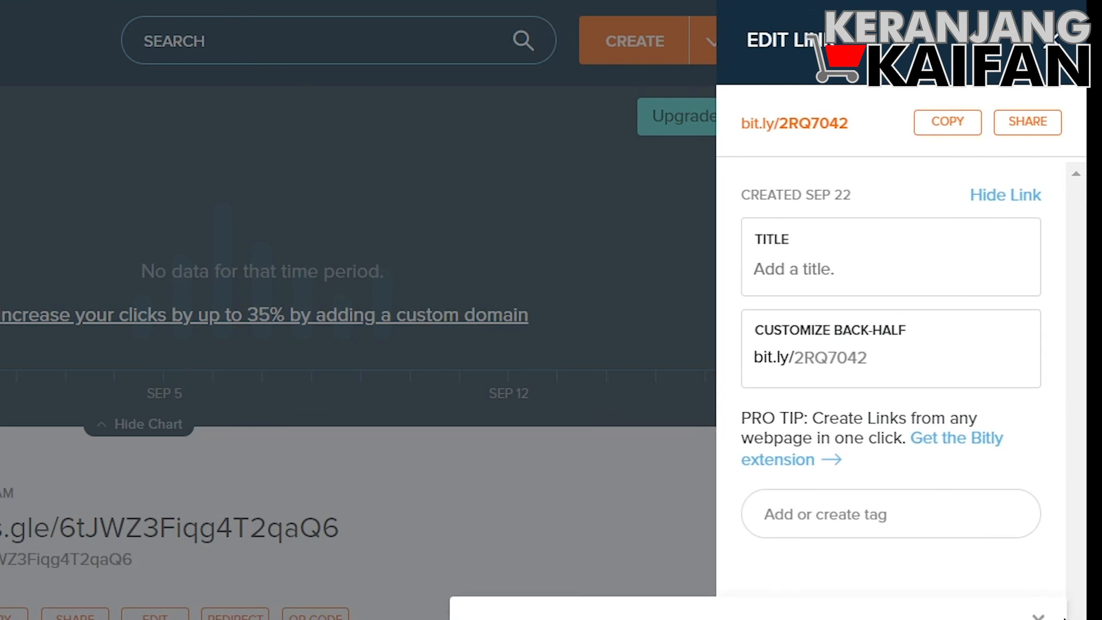
left_click(1040, 616)
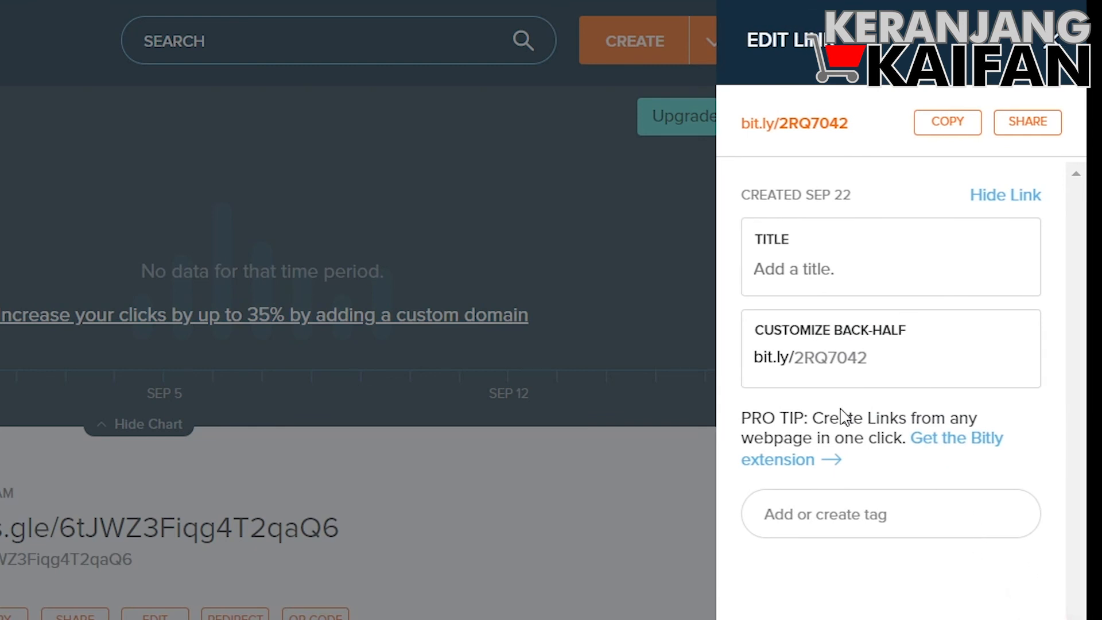
left_click(894, 360)
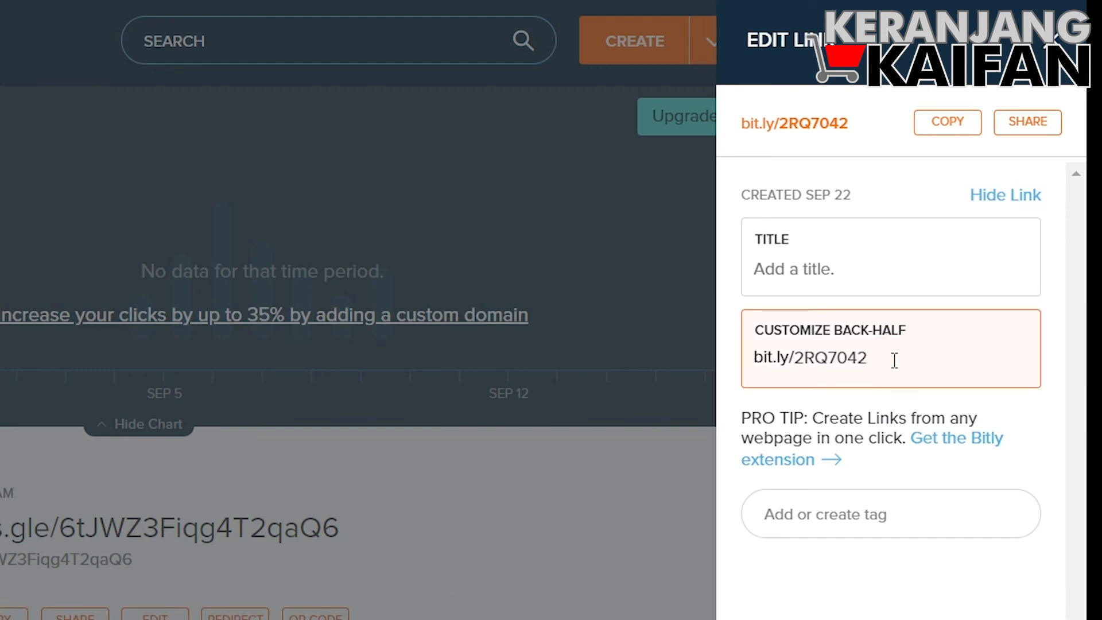
Replace the back-half 2RQ7042 with 'PresensiSmt2' followed by the lecturer's name
key("BackSpace")
key("BackSpace")
key("BackSpace")
key("BackSpace")
key("BackSpace")
key("BackSpace")
key("BackSpace")
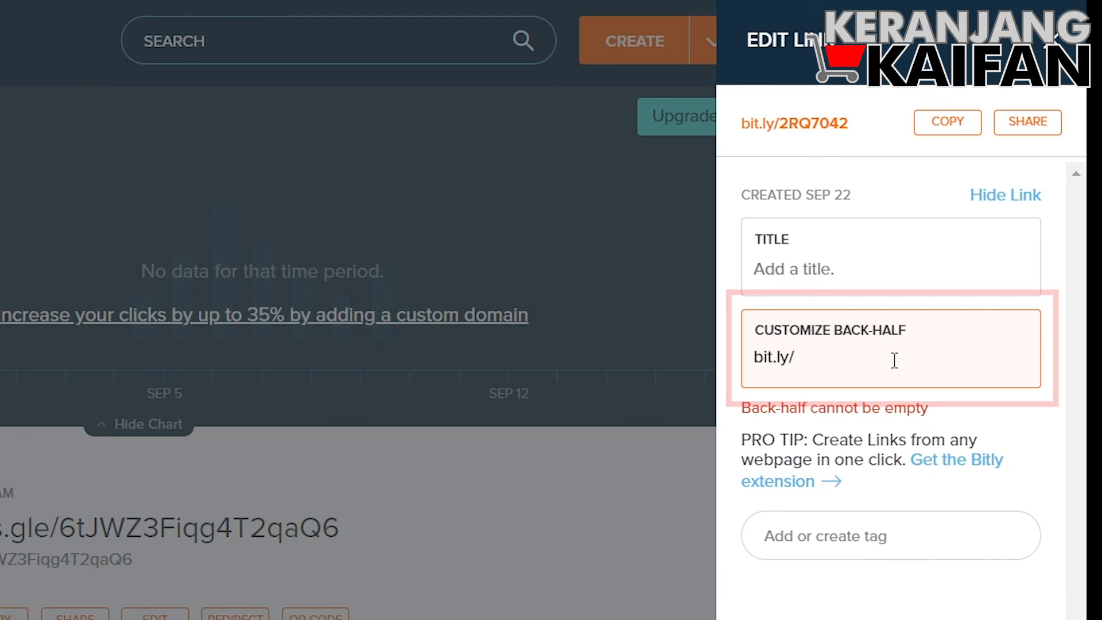
type("A")
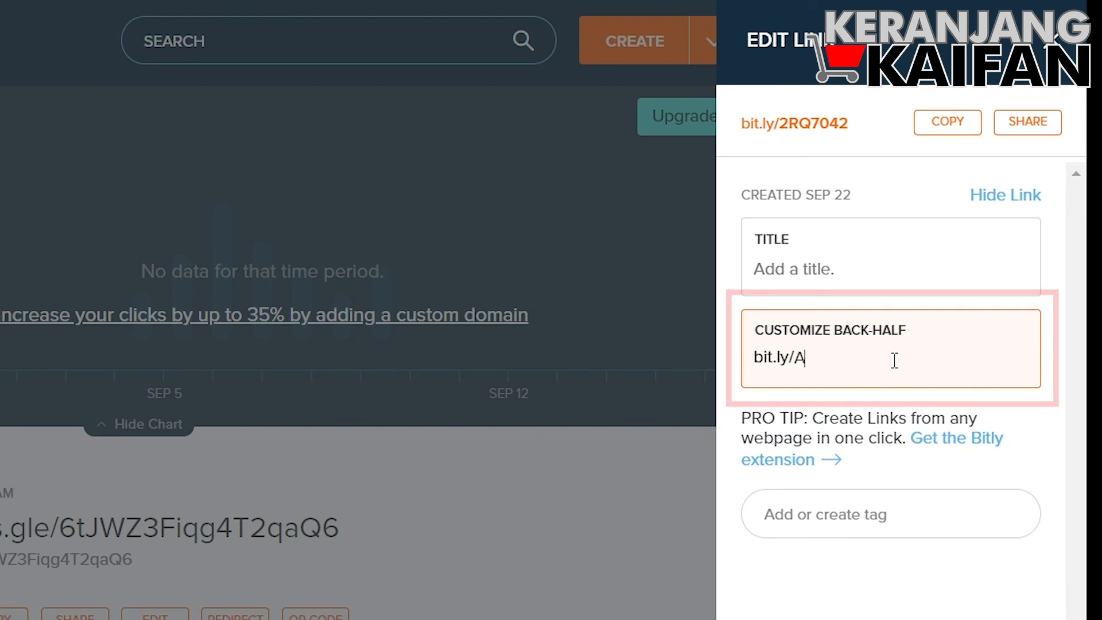
key("BackSpace")
type("PresensiSeemse")
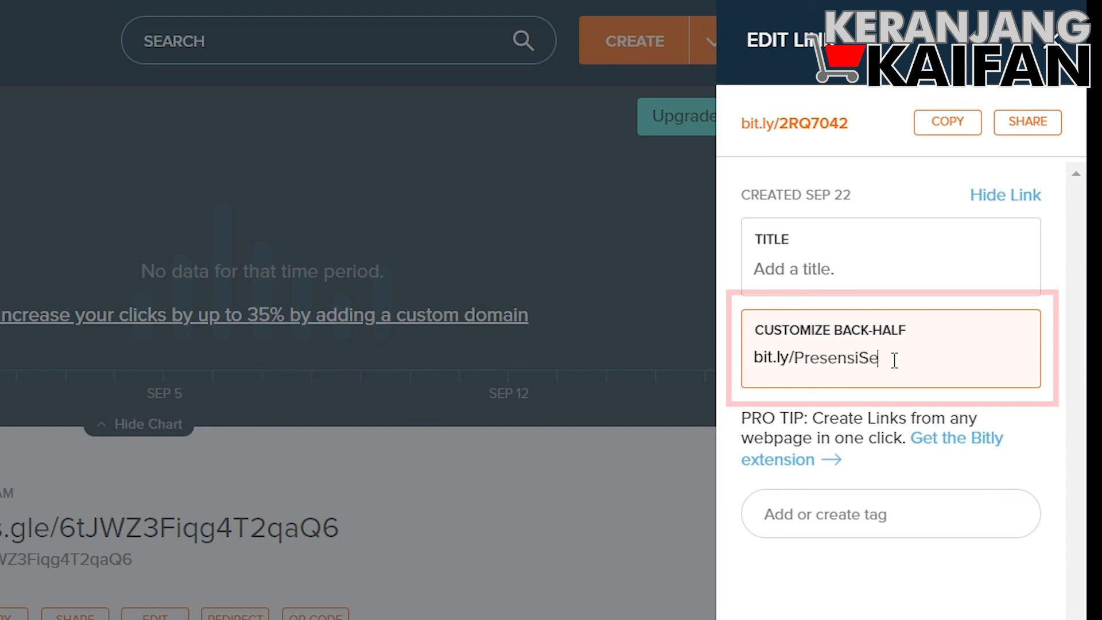
key("BackSpace")
key("BackSpace")
key("BackSpace")
key("BackSpace")
type("m")
key("BackSpace")
key("BackSpace")
type("mt2KeranjangnKaifan")
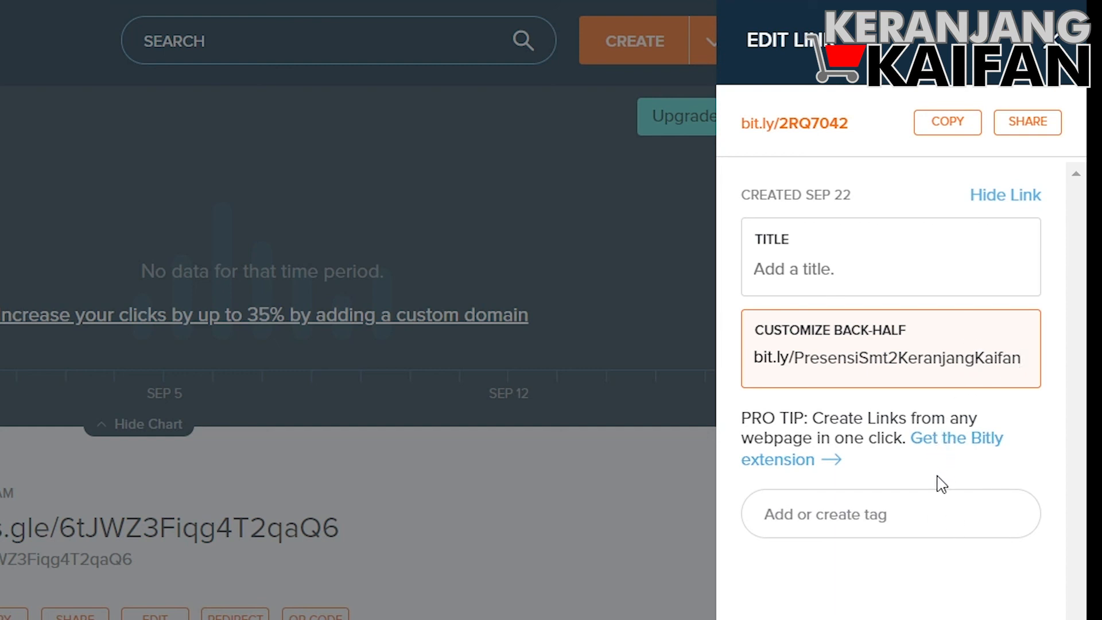
Apply the custom back-half, copy the new short link, and open a new browser tab
left_click(892, 265)
left_click(930, 369)
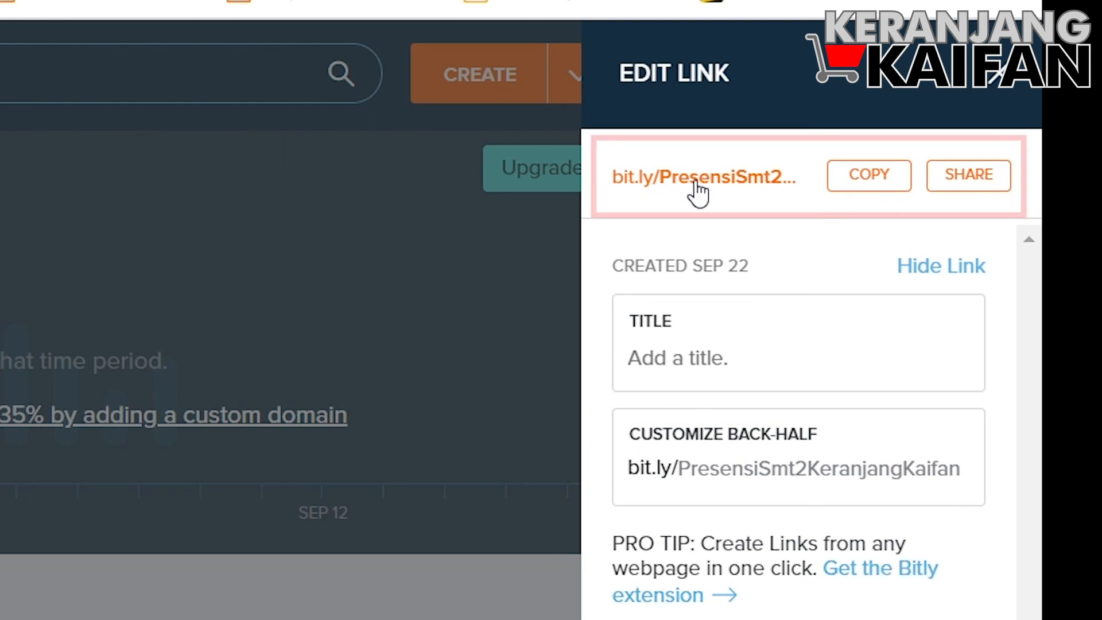
left_click(882, 179)
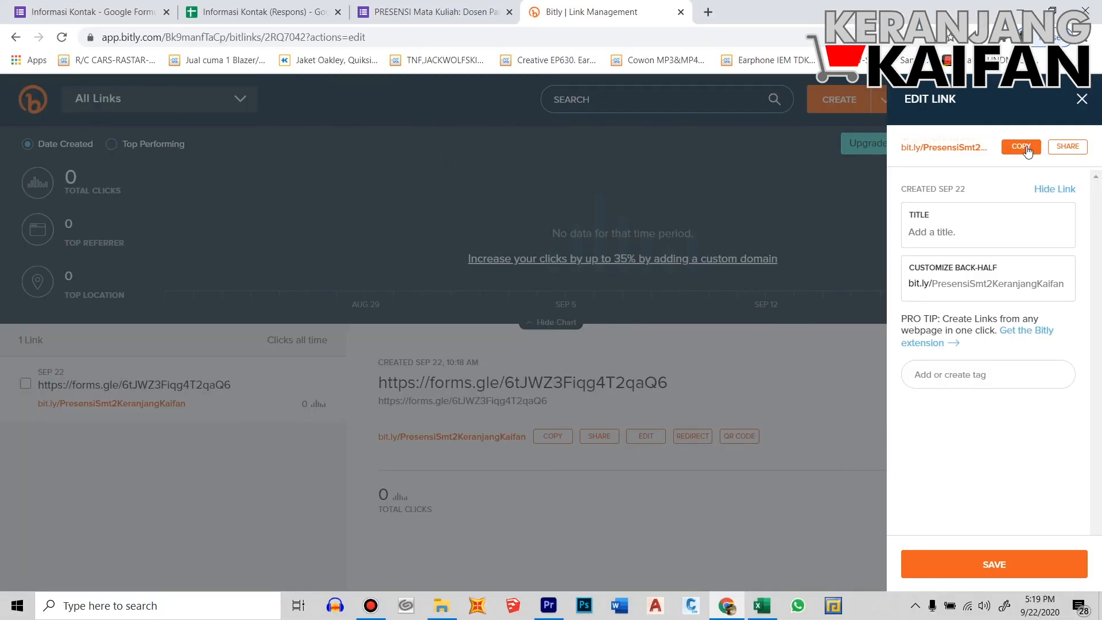
left_click(708, 12)
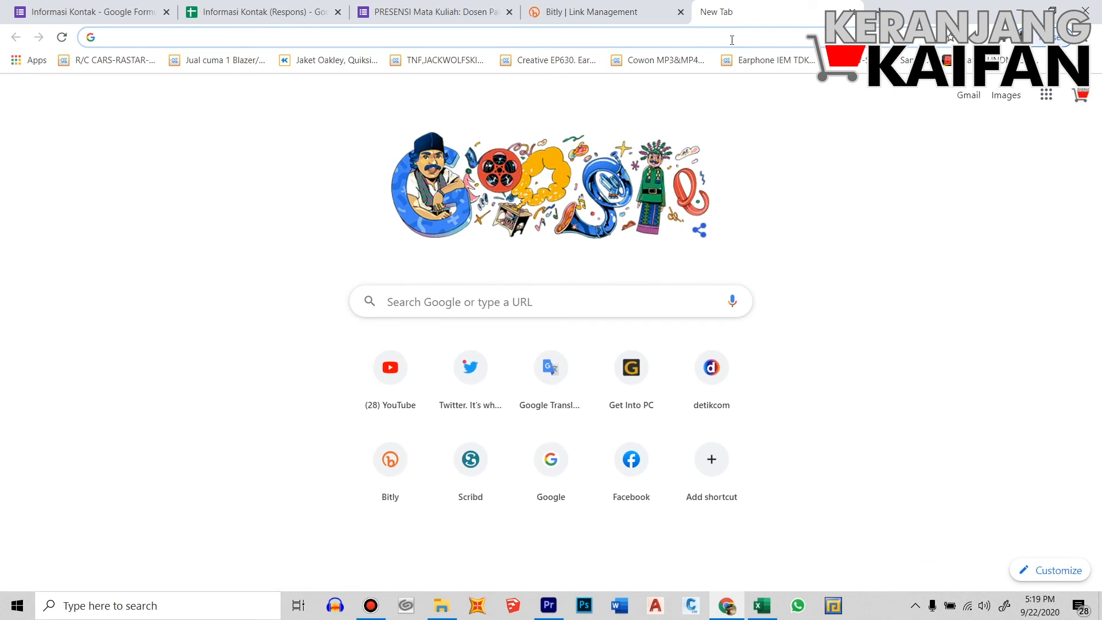
left_click(732, 40)
Open the custom bit.ly link in the new tab and confirm it loads the live PRESENSI form
key("ctrl+v")
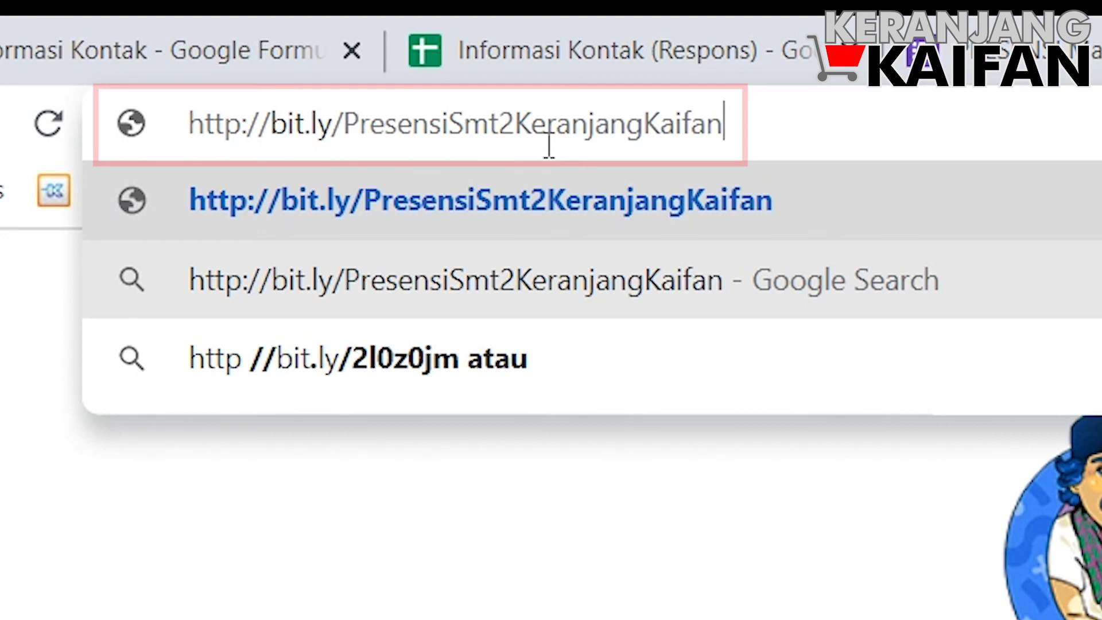
key("Return")
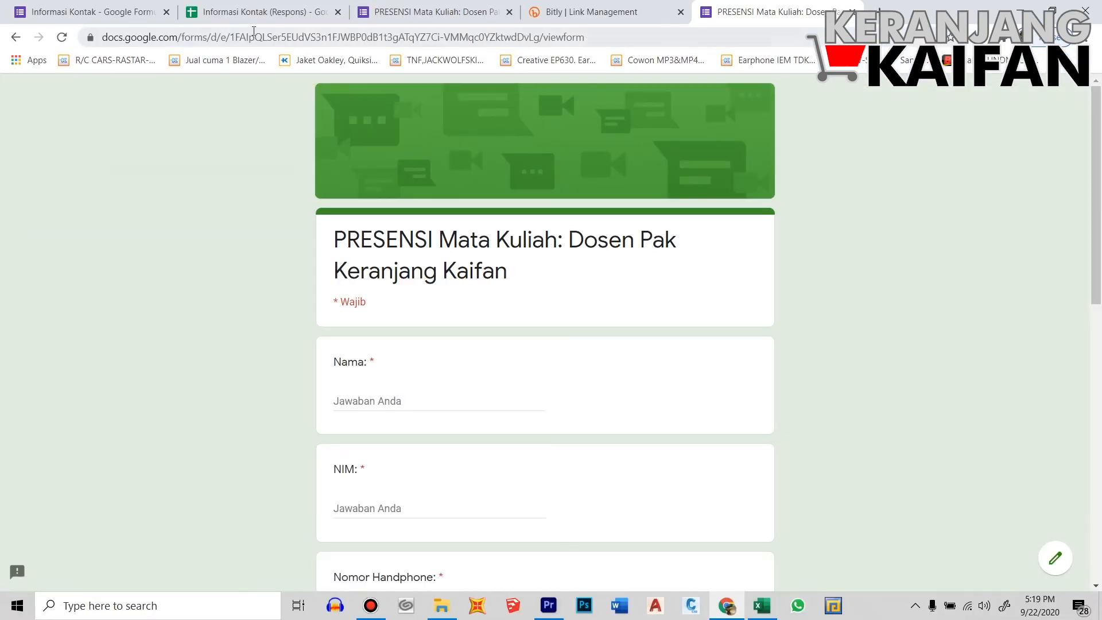
left_click(258, 14)
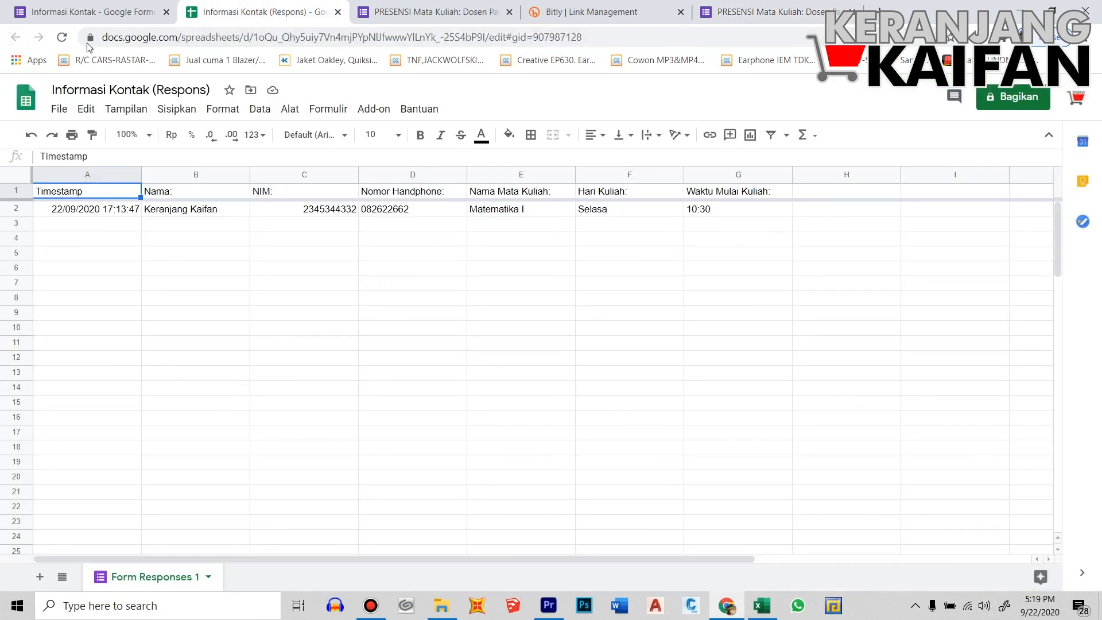
left_click(417, 14)
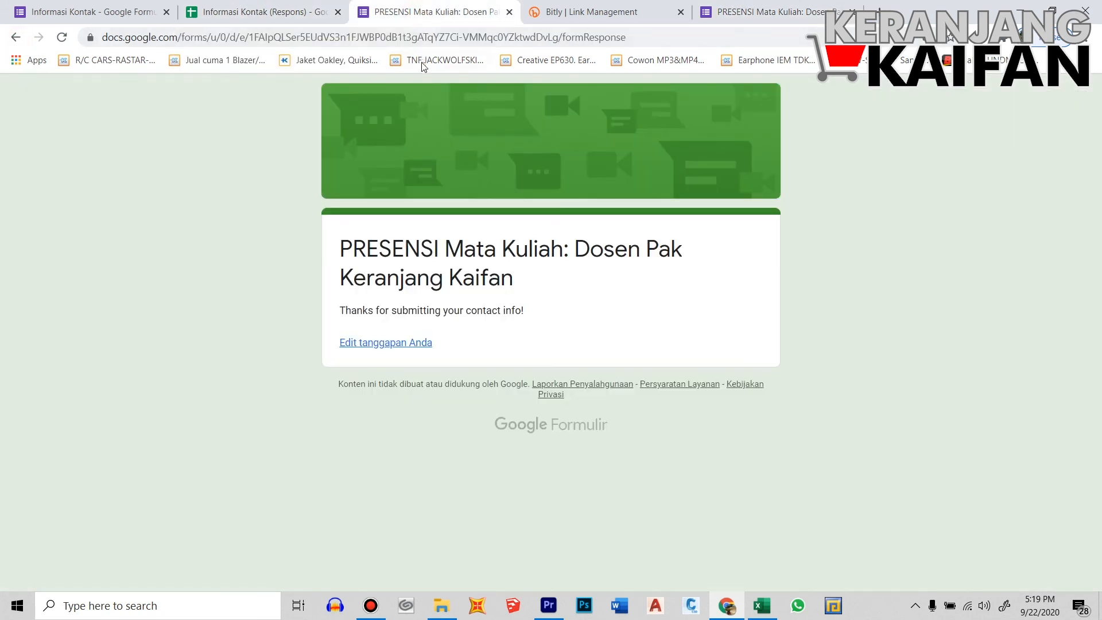
left_click(15, 37)
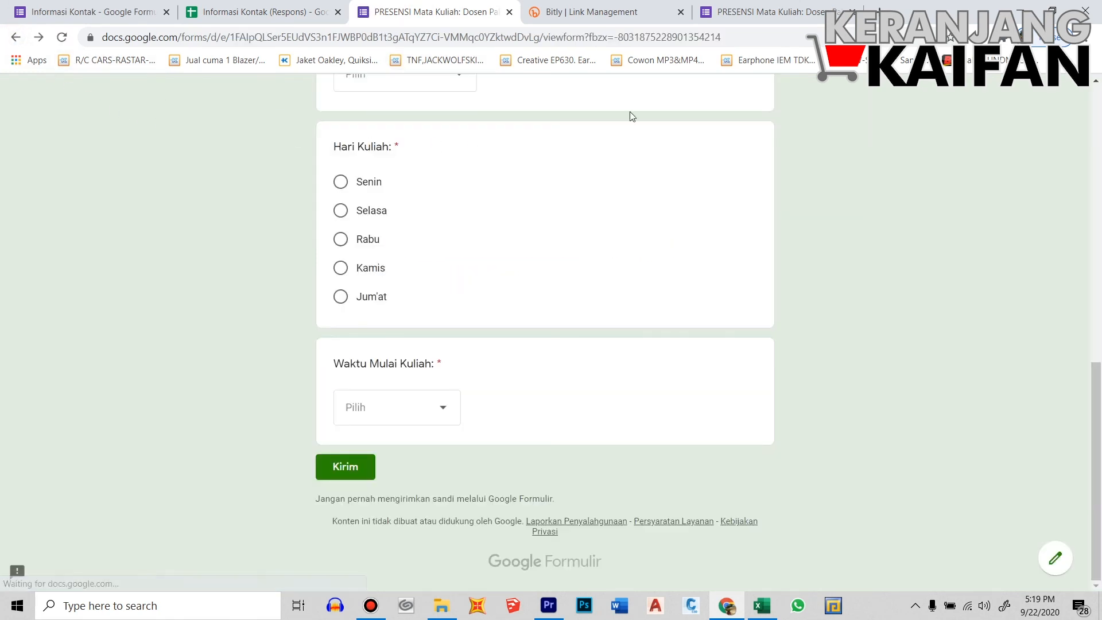
left_click(779, 18)
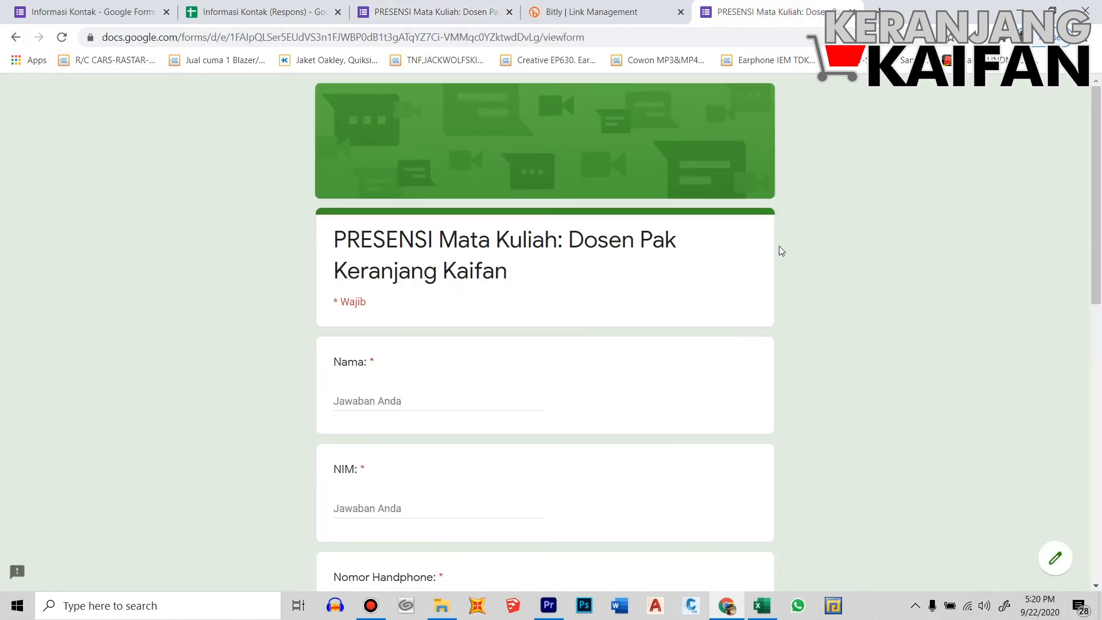
left_click(614, 39)
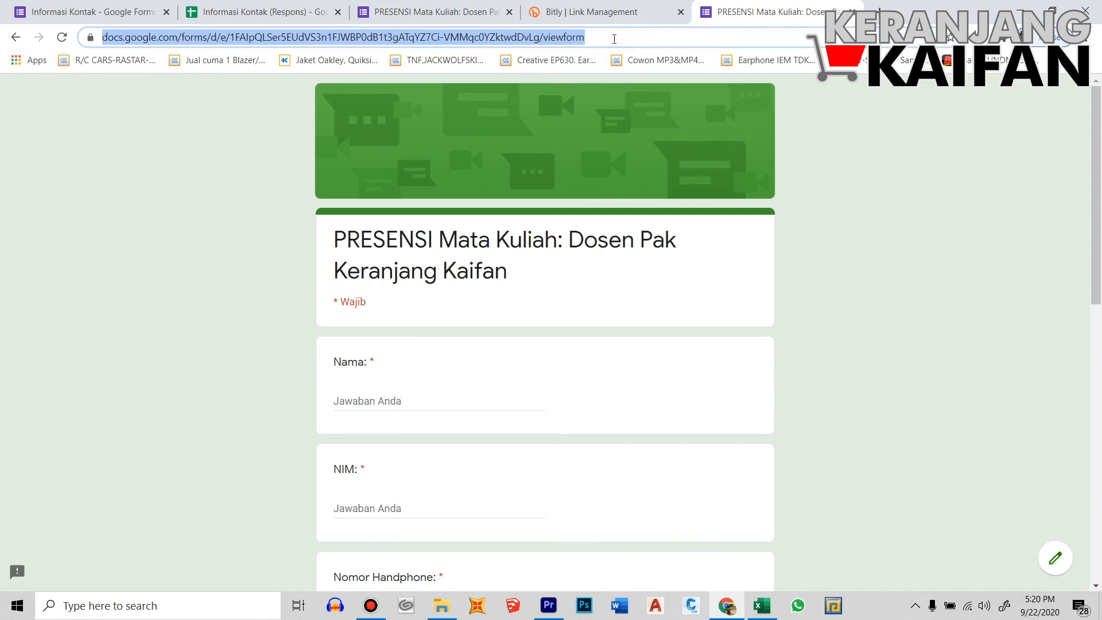
key("ctrl+v")
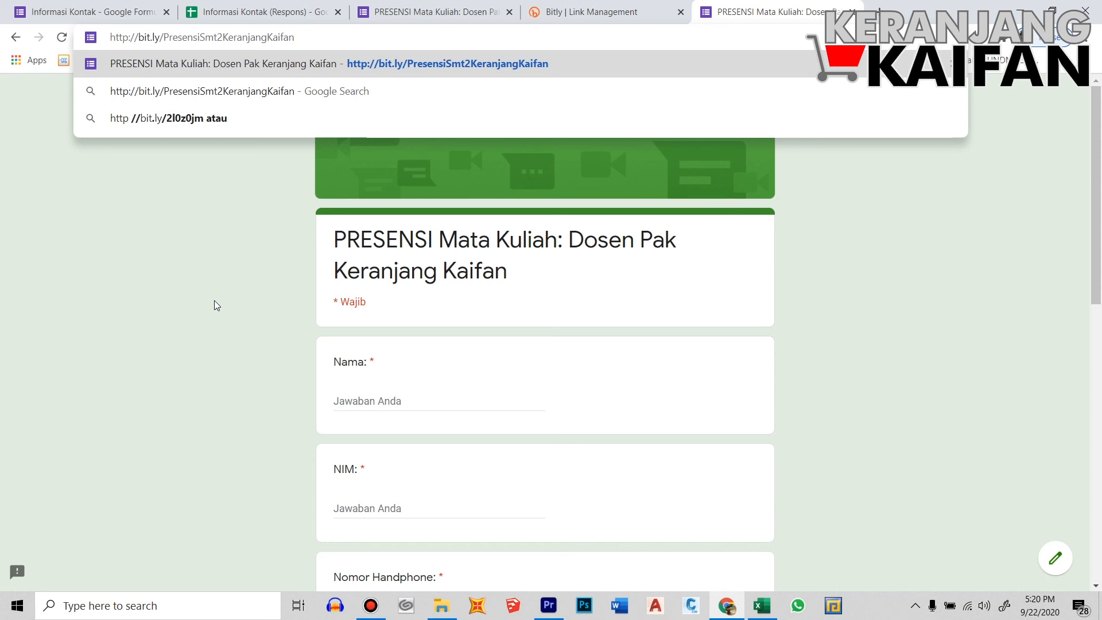
key("Return")
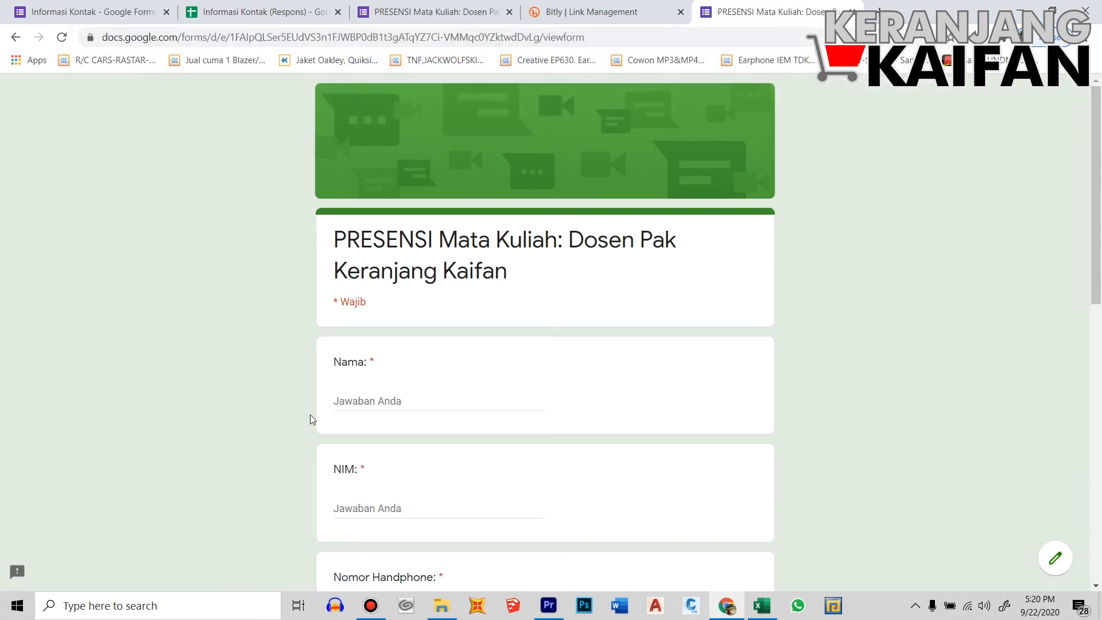
scroll(456, 390, "down", 4)
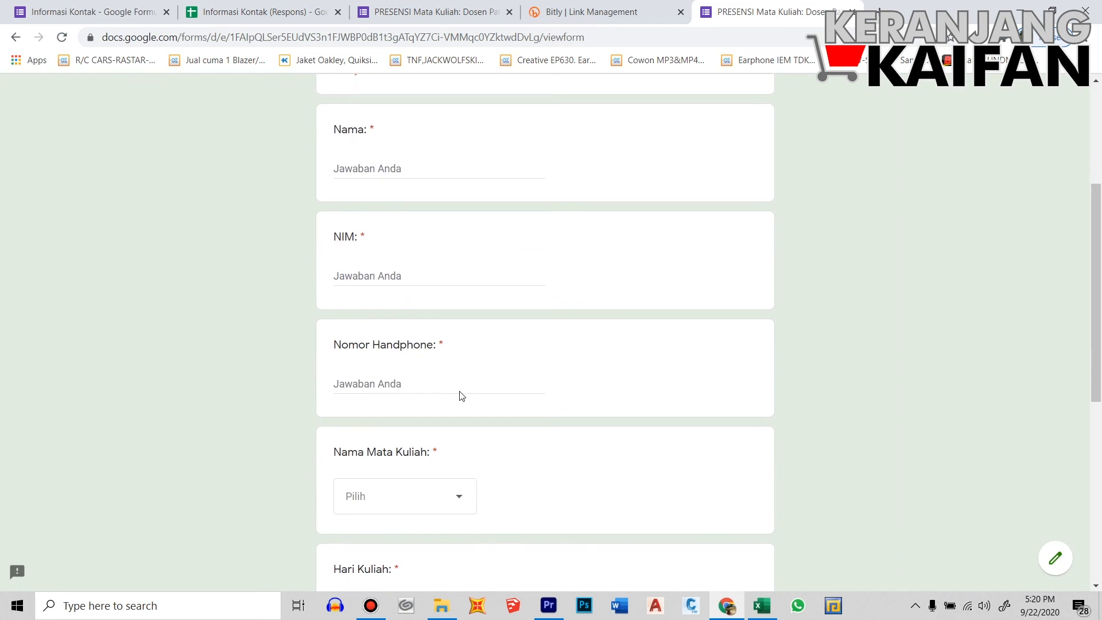
scroll(462, 395, "down", 6)
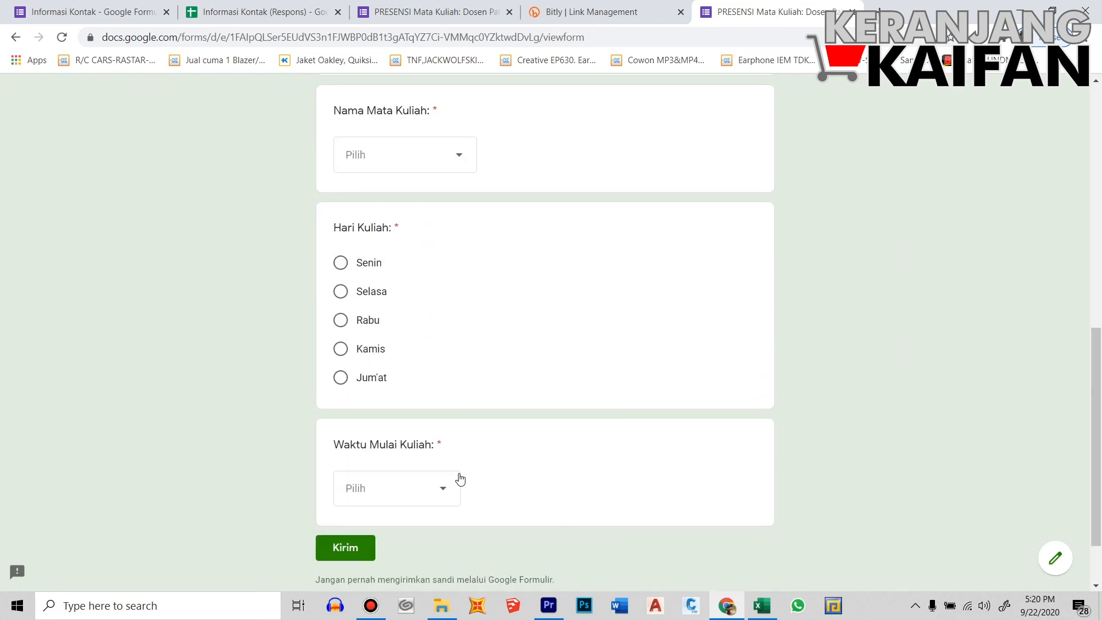